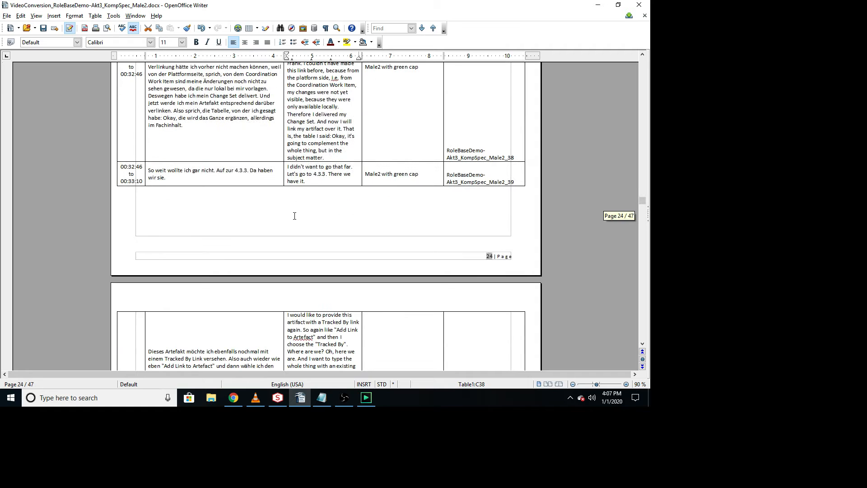
Examine the first entry of the transcript table: its video duration, German transcript, English translation and speaker.
{"action": "left_click_drag", "start_coordinate": [642, 200], "coordinate": [649, 33]}
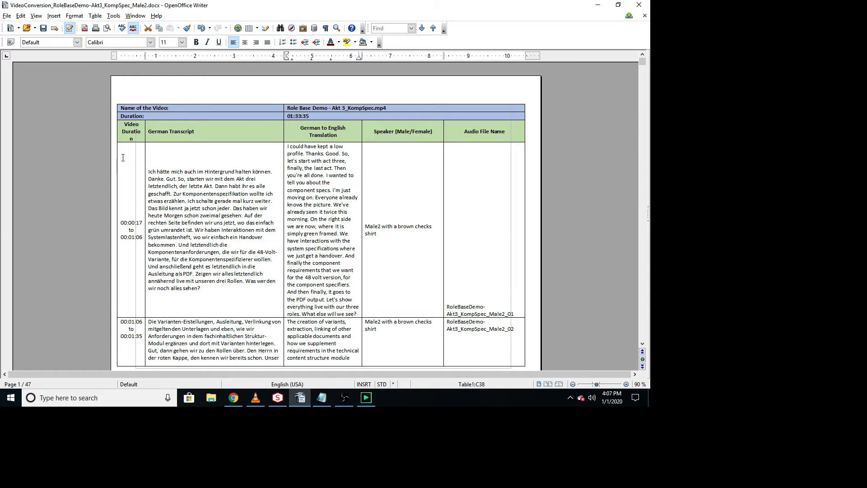
{"action": "mouse_move", "coordinate": [121, 222]}
{"action": "left_mouse_down"}
{"action": "mouse_move", "coordinate": [144, 235]}
{"action": "mouse_move", "coordinate": [129, 227]}
{"action": "left_mouse_up"}
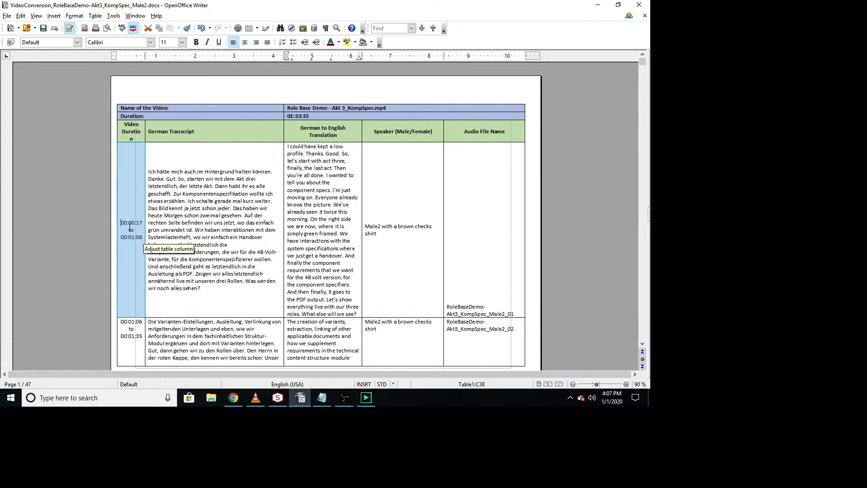
{"action": "left_click_drag", "start_coordinate": [148, 171], "coordinate": [218, 297]}
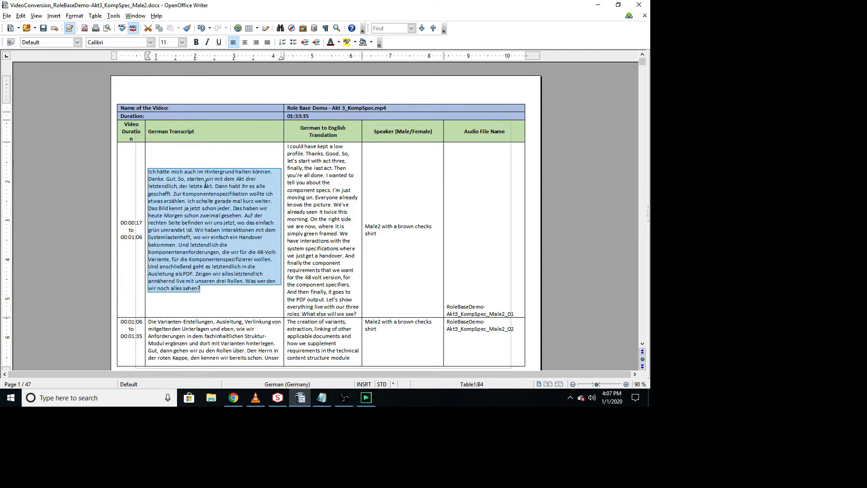
{"action": "left_click_drag", "start_coordinate": [289, 145], "coordinate": [356, 313]}
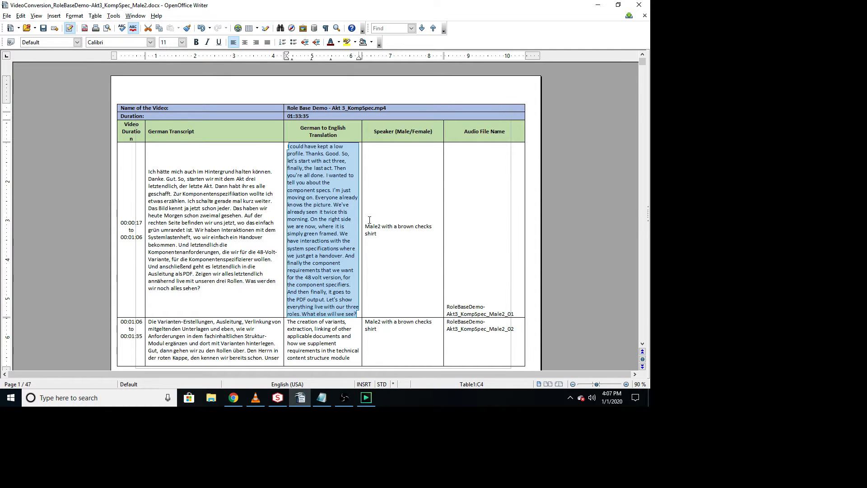
{"action": "scroll", "coordinate": [370, 220], "scroll_direction": "down", "scroll_amount": 5}
{"action": "scroll", "coordinate": [379, 180], "scroll_direction": "up", "scroll_amount": 5}
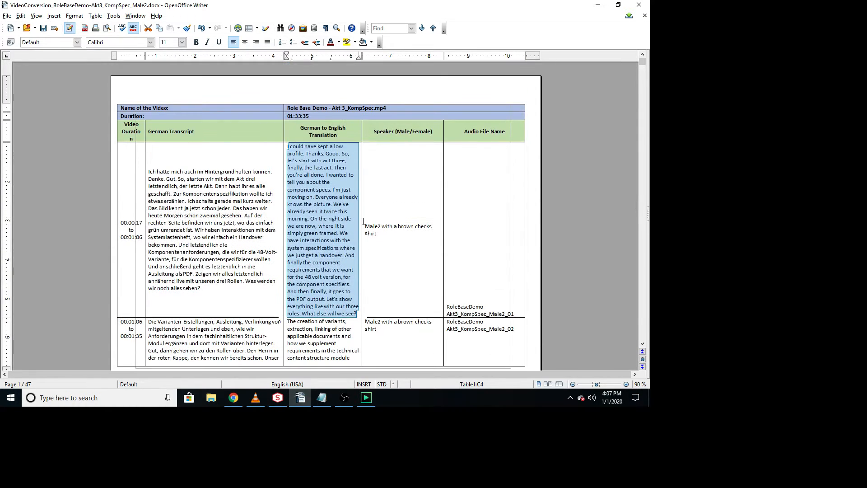
{"action": "left_click_drag", "start_coordinate": [363, 221], "coordinate": [420, 271]}
{"action": "scroll", "coordinate": [420, 271], "scroll_direction": "down", "scroll_amount": 3}
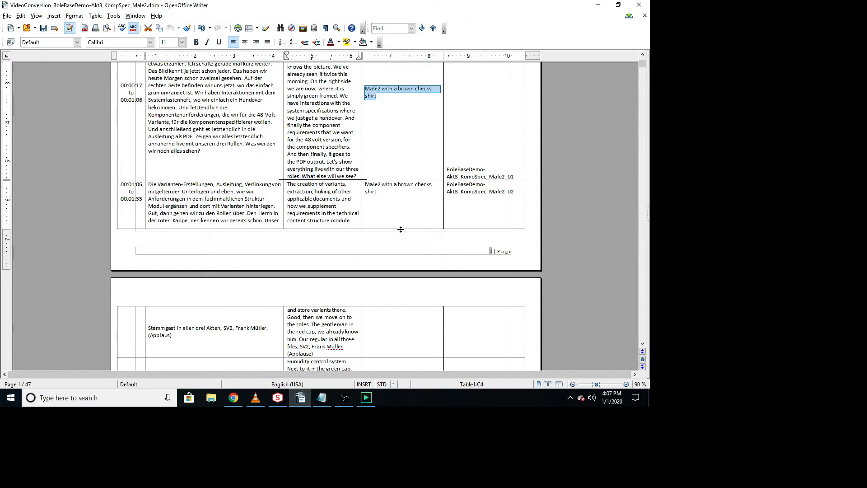
Switch to the Notepad notes and examine the value assigned to each speaker, then return to the transcript document.
{"action": "left_click", "coordinate": [318, 399]}
{"action": "left_click_drag", "start_coordinate": [442, 200], "coordinate": [205, 85]}
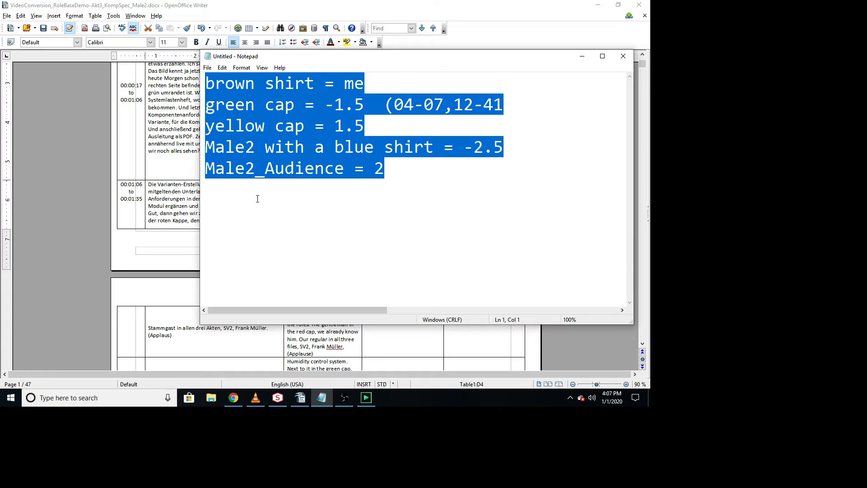
{"action": "left_click", "coordinate": [284, 252]}
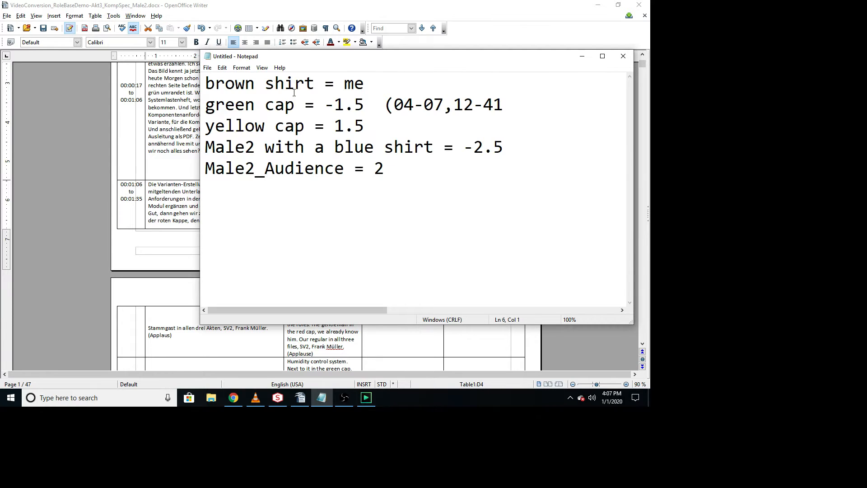
{"action": "left_click_drag", "start_coordinate": [324, 106], "coordinate": [364, 105]}
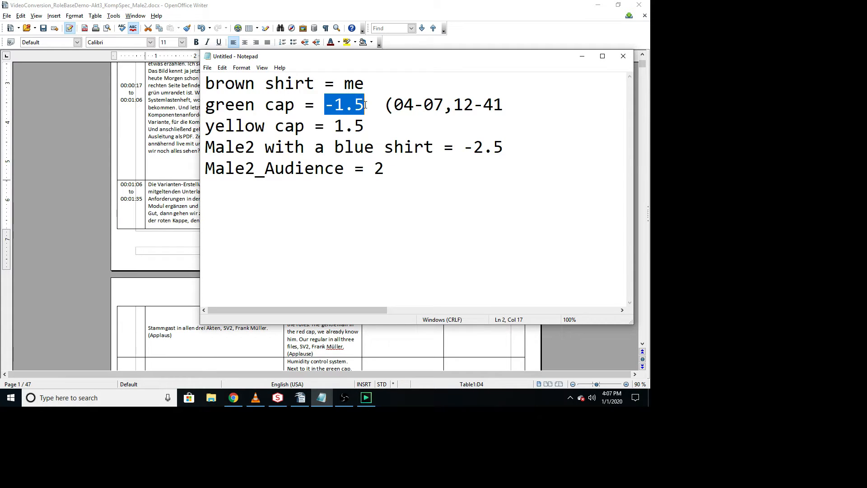
{"action": "left_click_drag", "start_coordinate": [519, 148], "coordinate": [483, 147]}
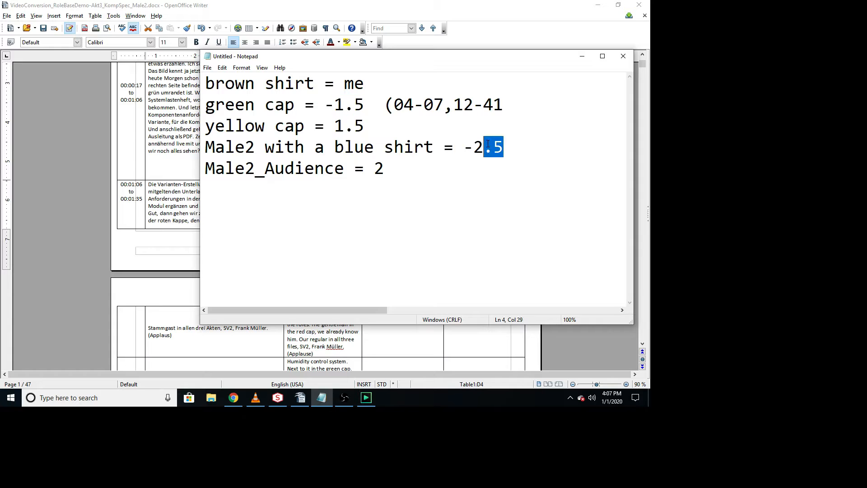
{"action": "mouse_move", "coordinate": [385, 169]}
{"action": "left_mouse_down"}
{"action": "mouse_move", "coordinate": [366, 167]}
{"action": "mouse_move", "coordinate": [374, 167]}
{"action": "left_mouse_up"}
{"action": "left_click_drag", "start_coordinate": [503, 147], "coordinate": [454, 147]}
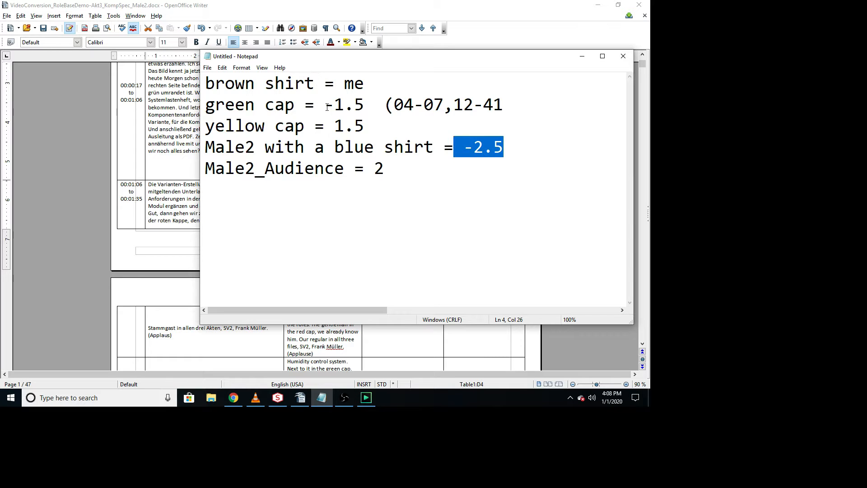
{"action": "left_click_drag", "start_coordinate": [325, 106], "coordinate": [367, 101]}
{"action": "left_click_drag", "start_coordinate": [332, 126], "coordinate": [382, 119]}
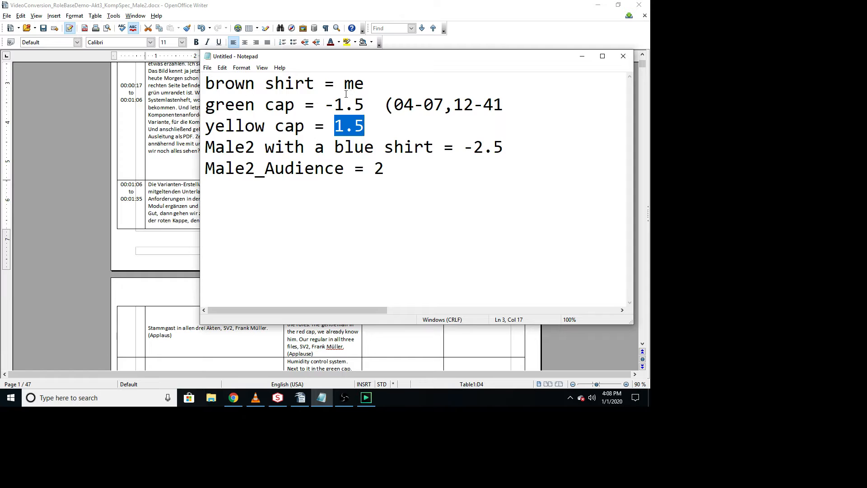
{"action": "left_click_drag", "start_coordinate": [346, 94], "coordinate": [373, 213]}
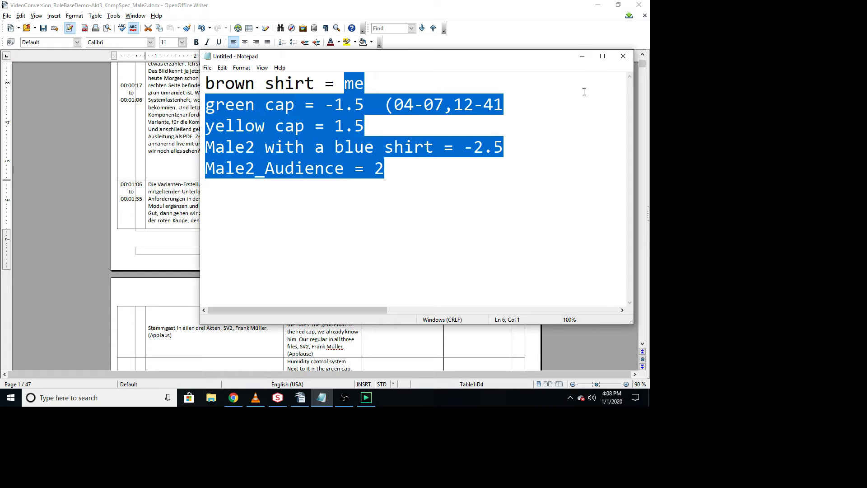
{"action": "left_click", "coordinate": [582, 56]}
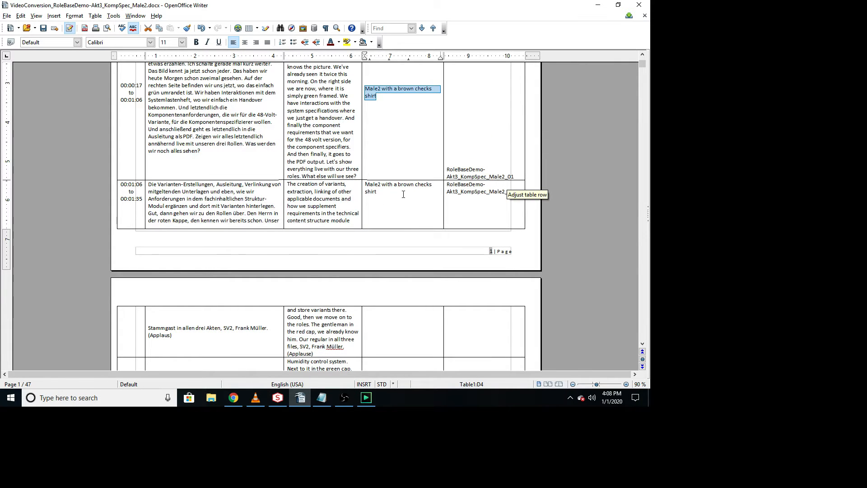
Look over the speaker entries on the document's first pages and recheck the full speaker list in Notepad.
{"action": "scroll", "coordinate": [402, 194], "scroll_direction": "down", "scroll_amount": 3}
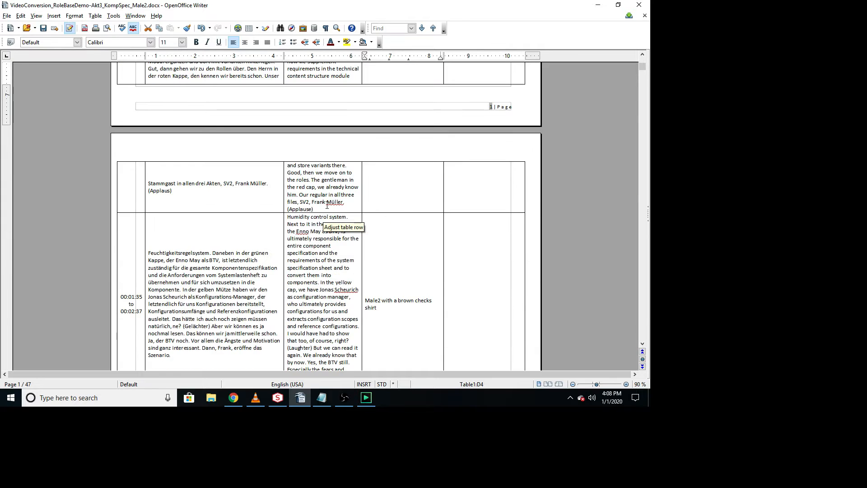
{"action": "scroll", "coordinate": [334, 217], "scroll_direction": "up", "scroll_amount": 3}
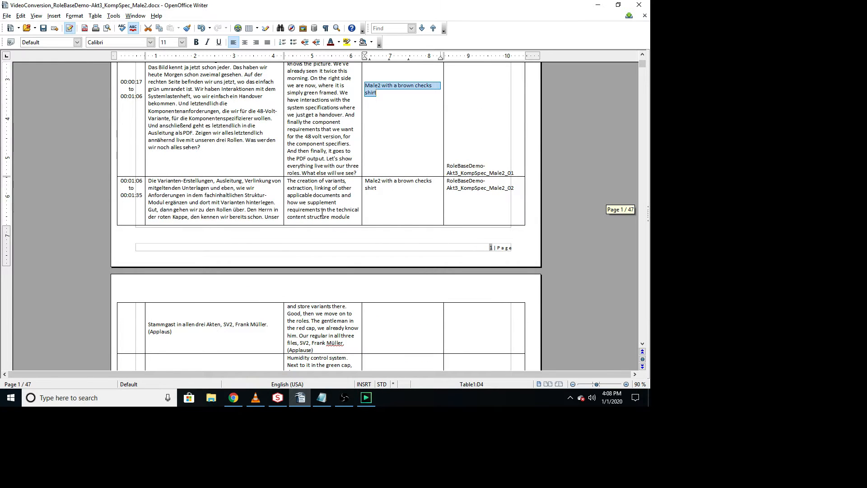
{"action": "left_click", "coordinate": [322, 398]}
{"action": "left_click", "coordinate": [389, 175]}
{"action": "left_click_drag", "start_coordinate": [390, 176], "coordinate": [204, 83]}
{"action": "left_click", "coordinate": [582, 57]}
Examine the audio file name given for the first transcript entry and look through the entries that follow.
{"action": "scroll", "coordinate": [468, 271], "scroll_direction": "up", "scroll_amount": 3}
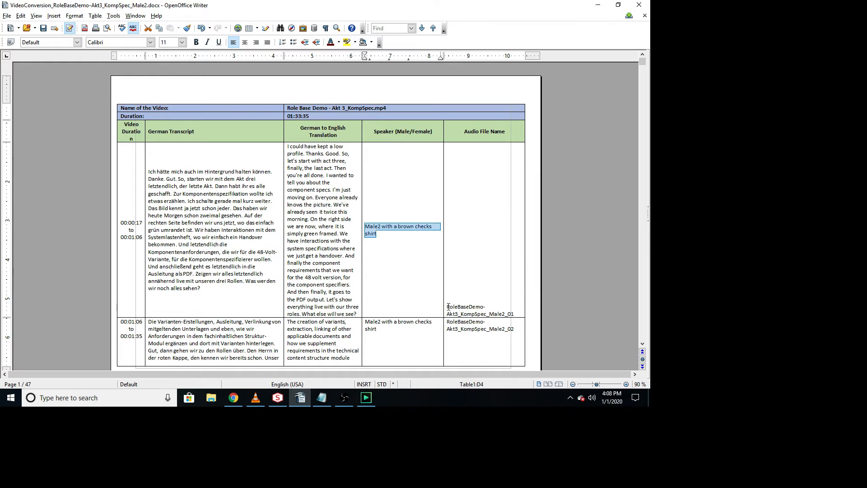
{"action": "left_click_drag", "start_coordinate": [448, 308], "coordinate": [516, 313]}
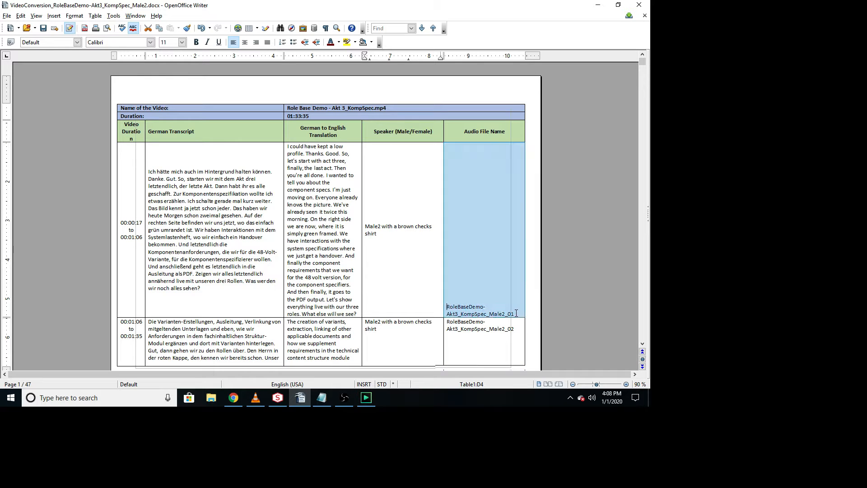
{"action": "left_click", "coordinate": [488, 246]}
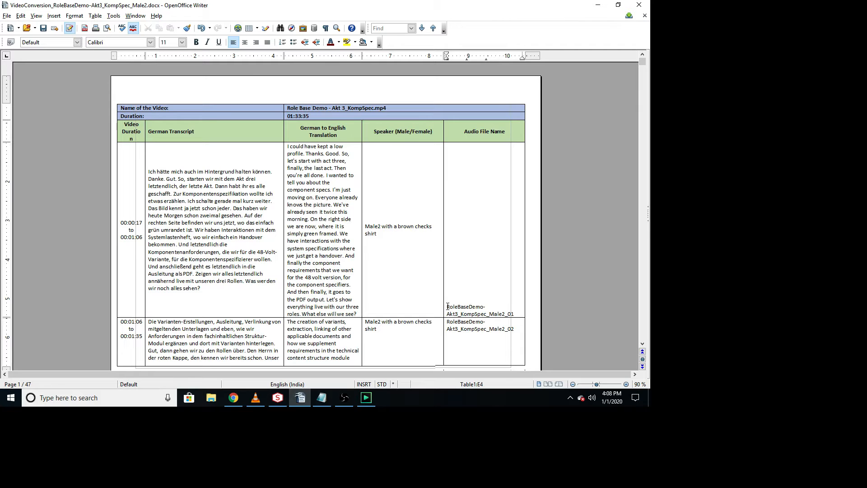
{"action": "left_click_drag", "start_coordinate": [448, 307], "coordinate": [468, 307]}
{"action": "scroll", "coordinate": [290, 144], "scroll_direction": "down", "scroll_amount": 7}
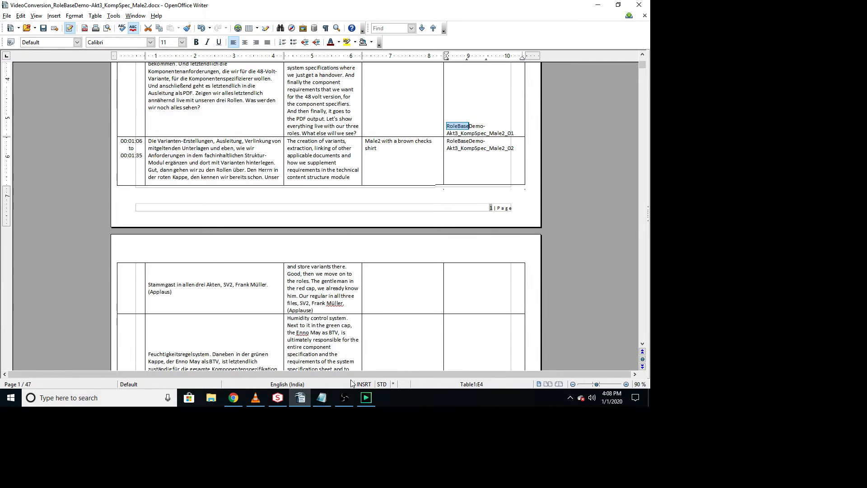
{"action": "scroll", "coordinate": [323, 221], "scroll_direction": "down", "scroll_amount": 6}
{"action": "scroll", "coordinate": [289, 147], "scroll_direction": "up", "scroll_amount": 10}
{"action": "scroll", "coordinate": [289, 146], "scroll_direction": "up", "scroll_amount": 5}
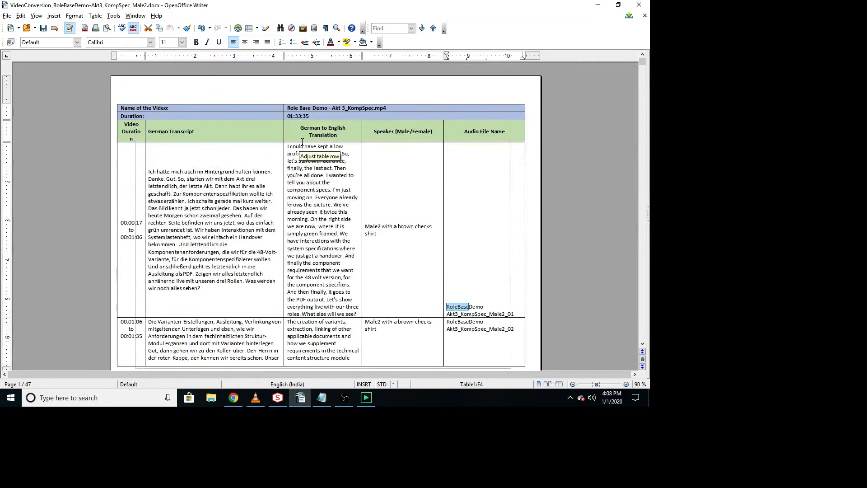
{"action": "scroll", "coordinate": [289, 147], "scroll_direction": "down", "scroll_amount": 20}
Switch to ACID Pro and examine the recorded clips of track Aud1 from the start to the end of the project.
{"action": "left_click", "coordinate": [366, 400]}
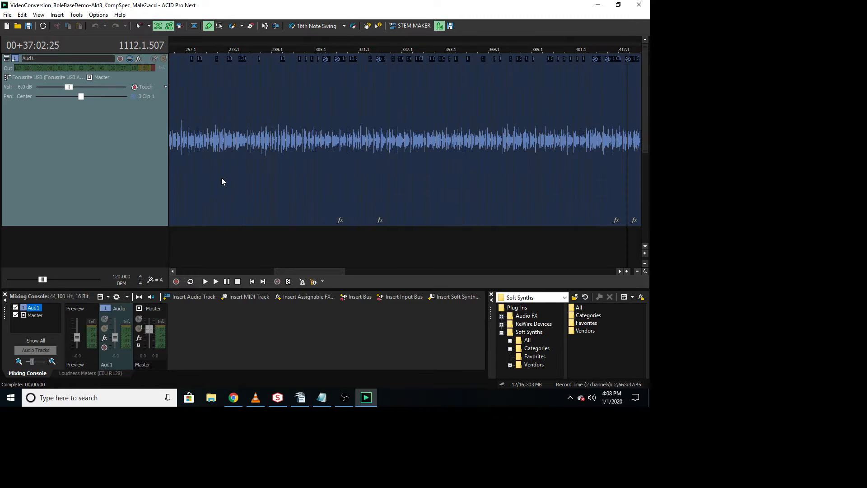
{"action": "scroll", "coordinate": [237, 215], "scroll_direction": "down", "scroll_amount": 5}
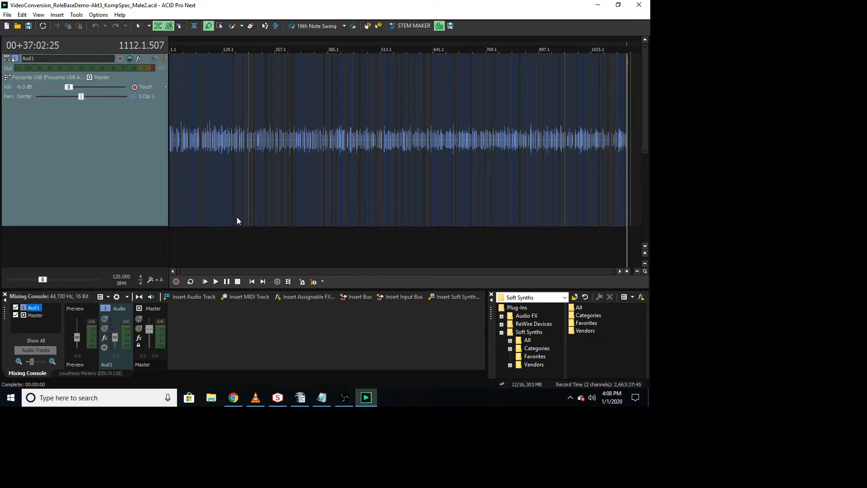
{"action": "scroll", "coordinate": [237, 218], "scroll_direction": "up", "scroll_amount": 6}
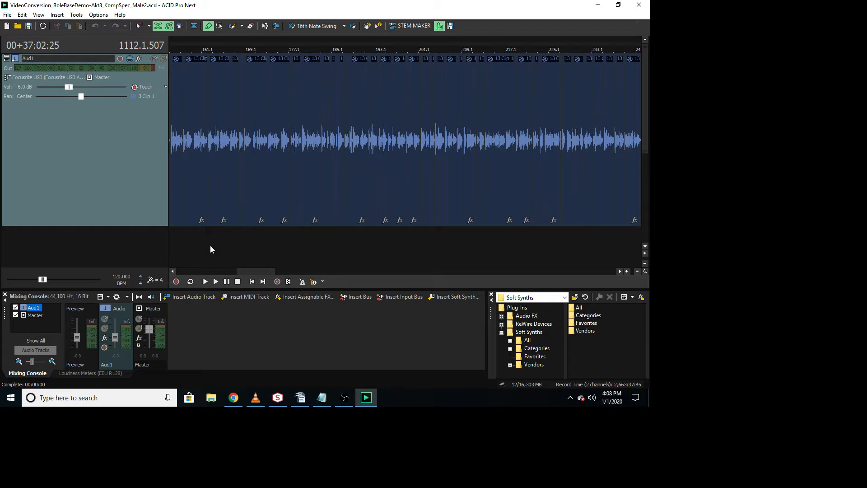
{"action": "left_click_drag", "start_coordinate": [255, 269], "coordinate": [172, 286]}
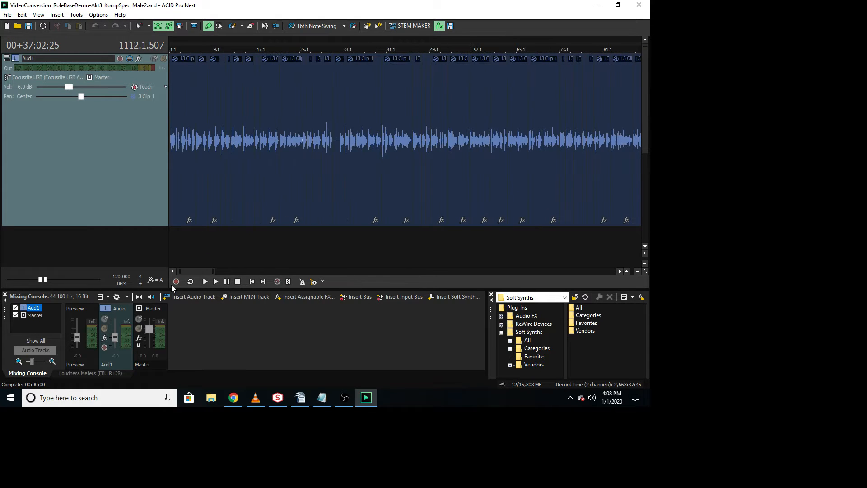
{"action": "scroll", "coordinate": [218, 219], "scroll_direction": "down", "scroll_amount": 4}
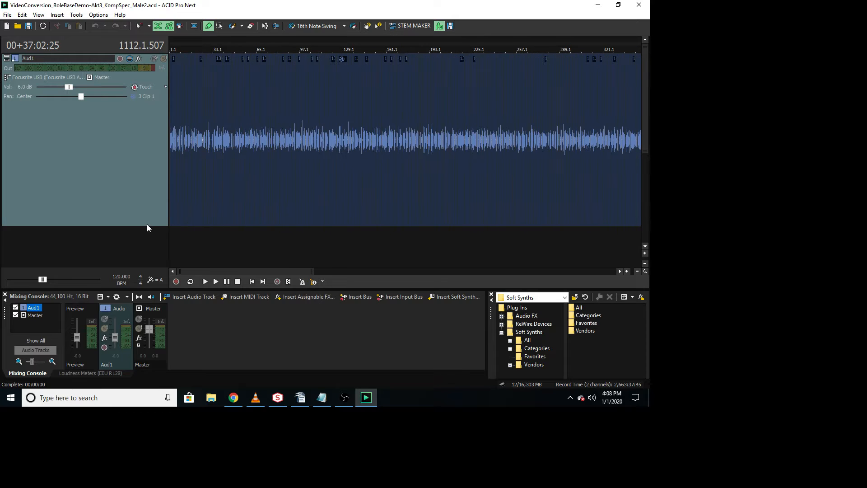
{"action": "scroll", "coordinate": [244, 212], "scroll_direction": "down", "scroll_amount": 2}
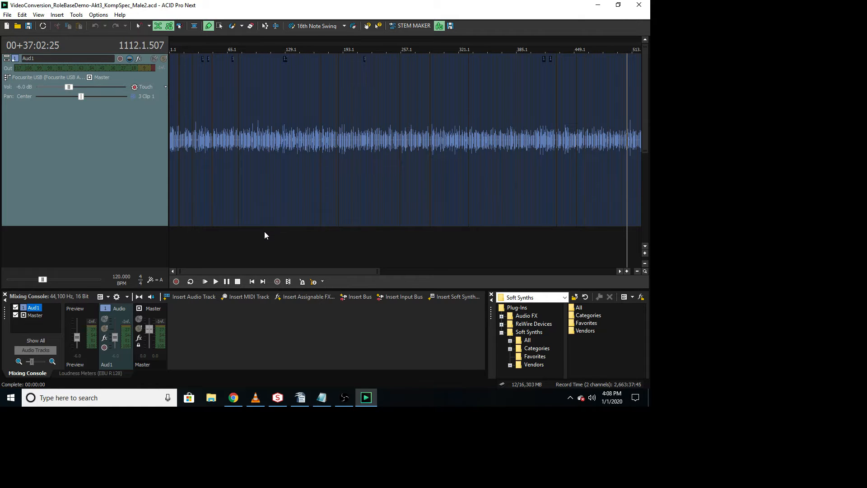
{"action": "scroll", "coordinate": [527, 249], "scroll_direction": "down", "scroll_amount": 2}
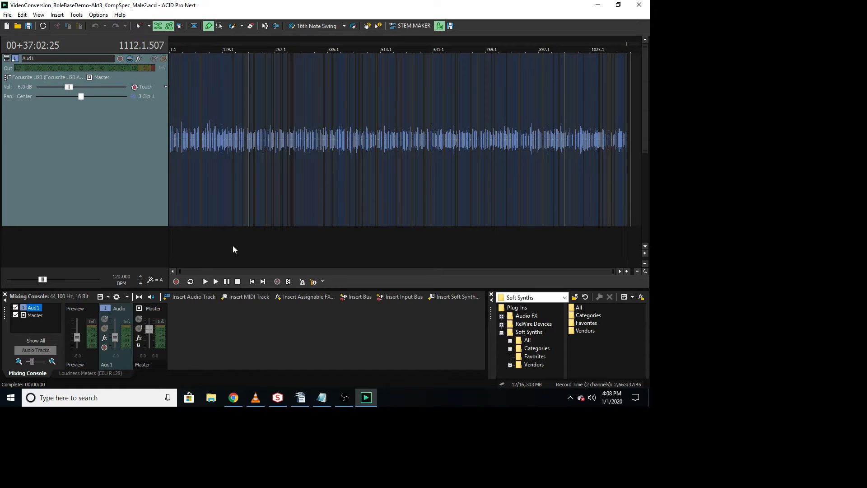
{"action": "scroll", "coordinate": [236, 236], "scroll_direction": "up", "scroll_amount": 4}
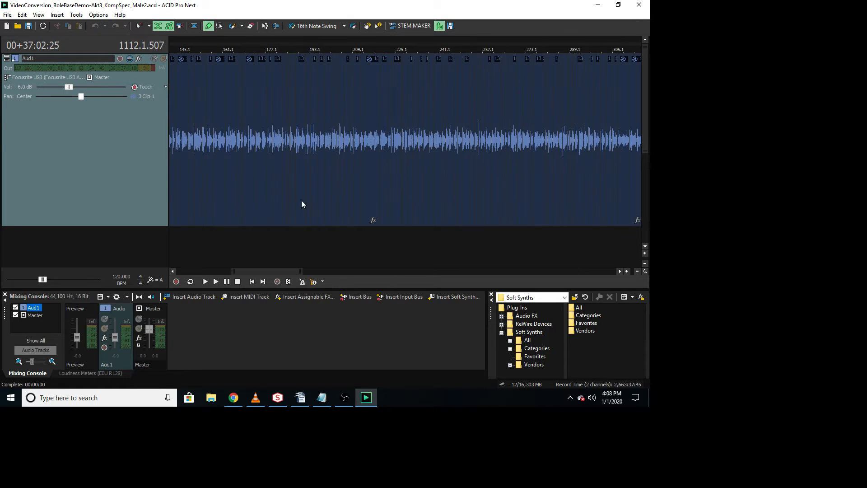
{"action": "left_click_drag", "start_coordinate": [261, 270], "coordinate": [324, 271]}
{"action": "left_click", "coordinate": [265, 280]}
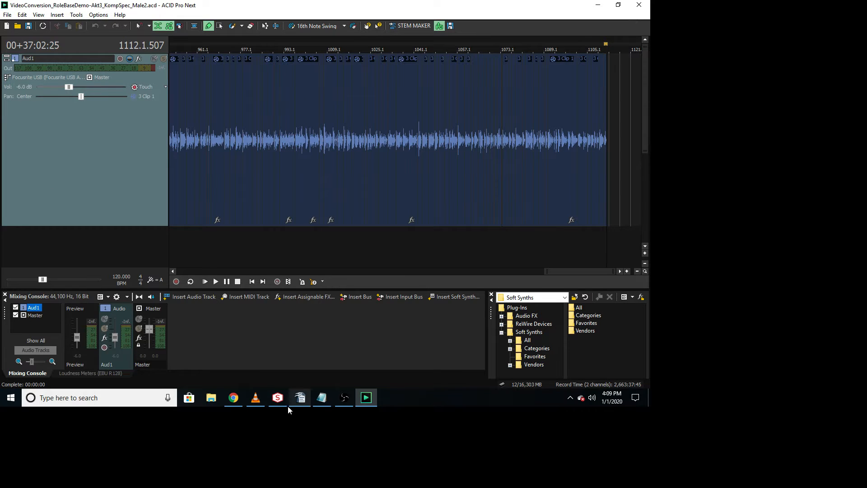
Switch to SOUND FORGE Audio Studio and examine the waveform and numbered markers around marker 20 in VideoConversion_RoleBaseDemo-Akt3_KompSpec_Male2.wav.
{"action": "left_click", "coordinate": [278, 397]}
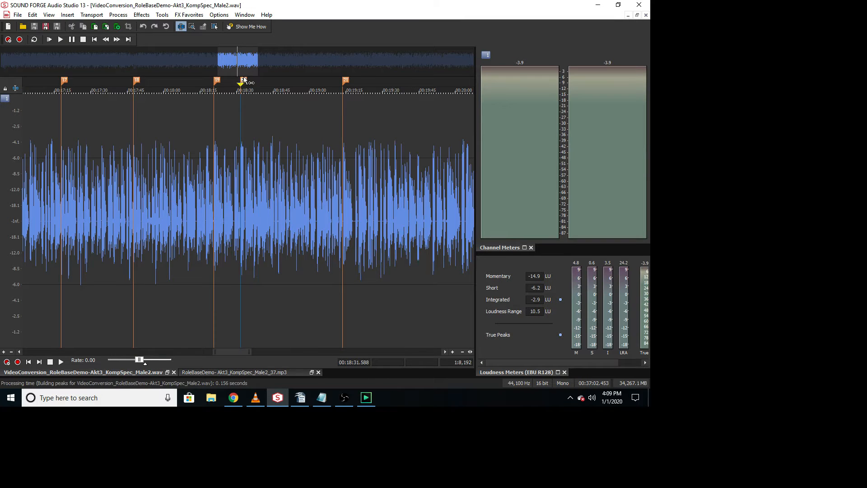
{"action": "scroll", "coordinate": [284, 207], "scroll_direction": "up", "scroll_amount": 8}
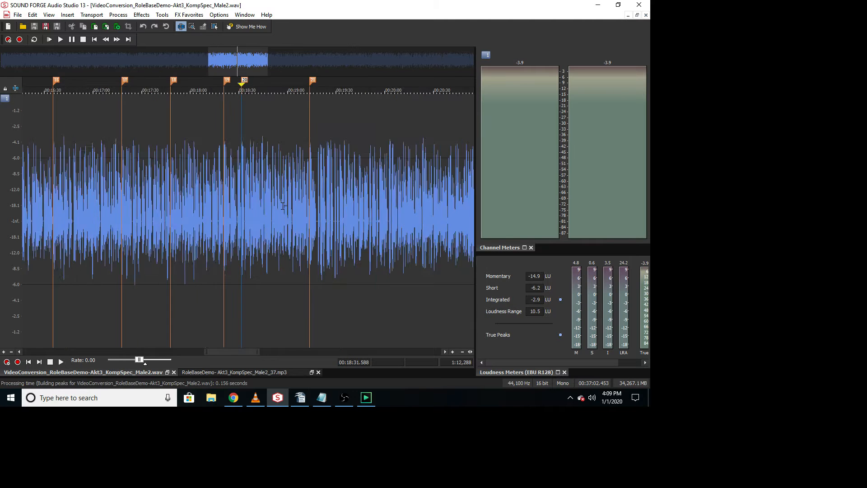
{"action": "scroll", "coordinate": [284, 207], "scroll_direction": "down", "scroll_amount": 4}
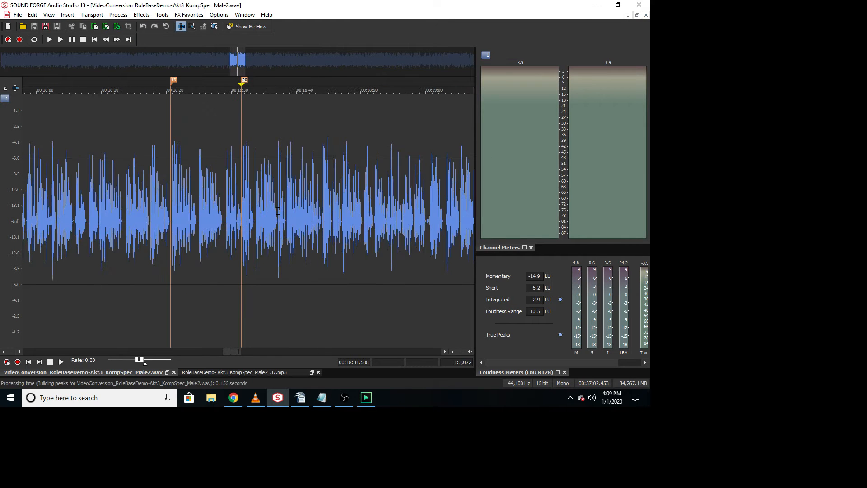
{"action": "scroll", "coordinate": [262, 220], "scroll_direction": "up", "scroll_amount": 2}
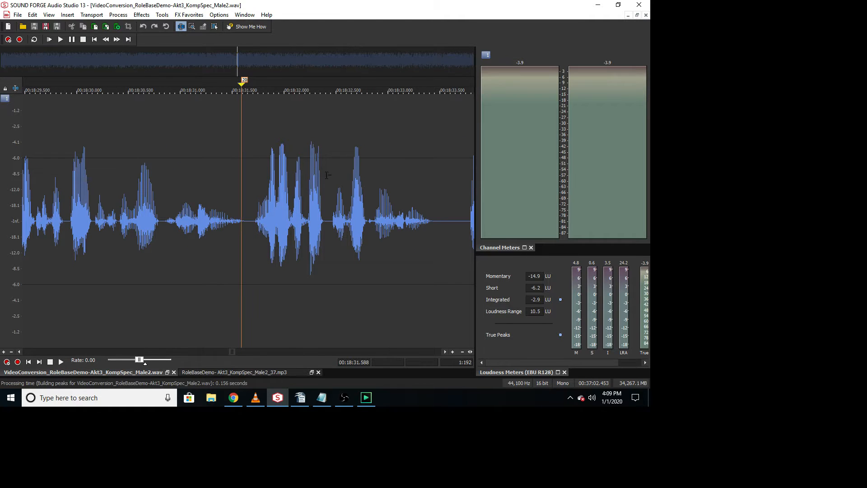
{"action": "scroll", "coordinate": [329, 176], "scroll_direction": "down", "scroll_amount": 3}
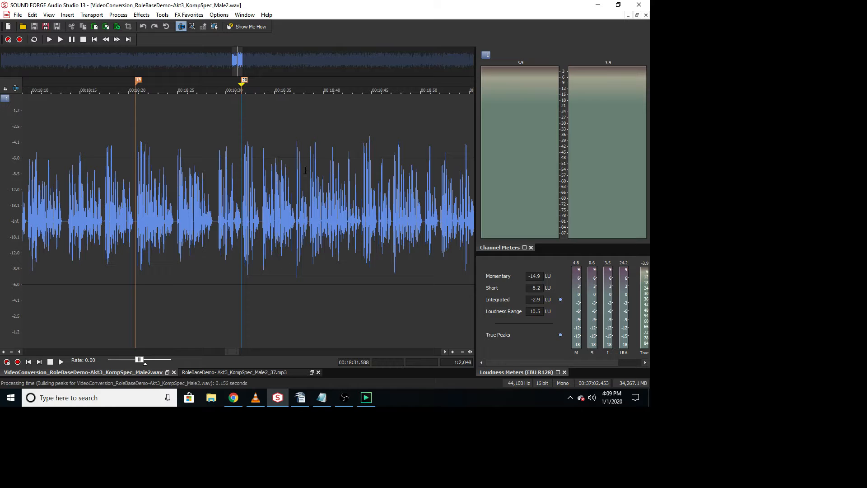
Compare the close-up waveform at marker 20 with the wider run of numbered markers across the recording.
{"action": "scroll", "coordinate": [319, 204], "scroll_direction": "down", "scroll_amount": 3}
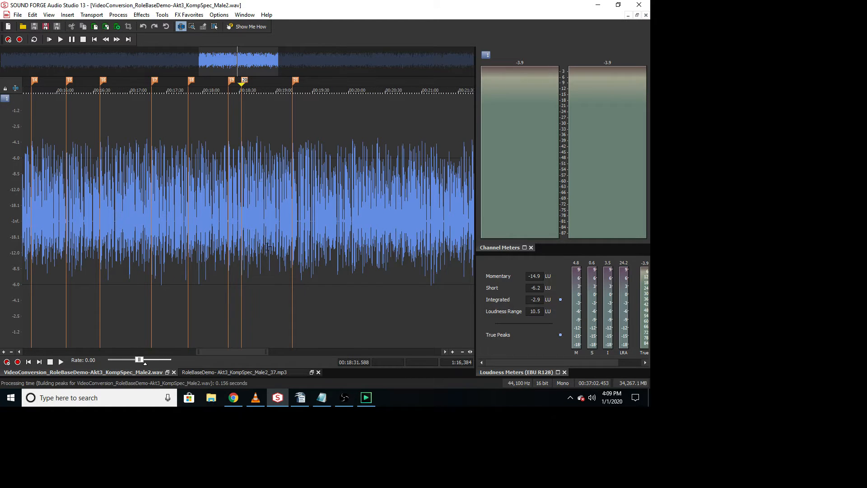
{"action": "scroll", "coordinate": [268, 246], "scroll_direction": "up", "scroll_amount": 3}
{"action": "scroll", "coordinate": [271, 263], "scroll_direction": "up", "scroll_amount": 2}
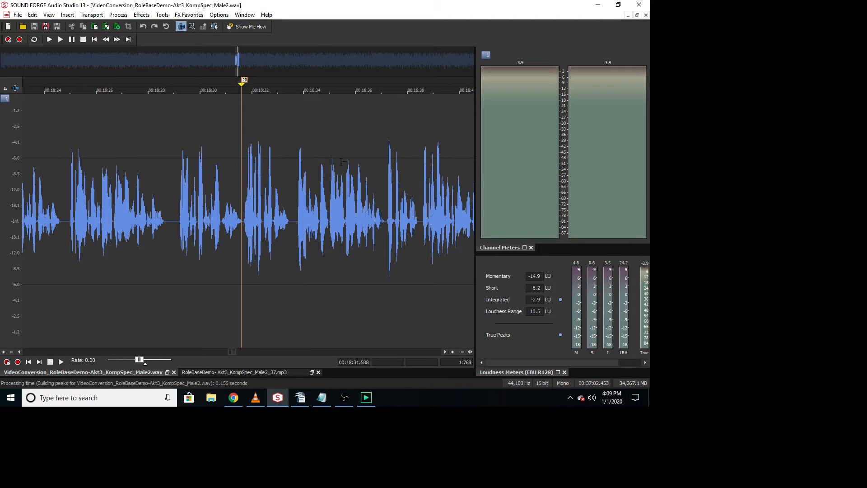
{"action": "scroll", "coordinate": [263, 199], "scroll_direction": "down", "scroll_amount": 2}
{"action": "scroll", "coordinate": [275, 189], "scroll_direction": "down", "scroll_amount": 2}
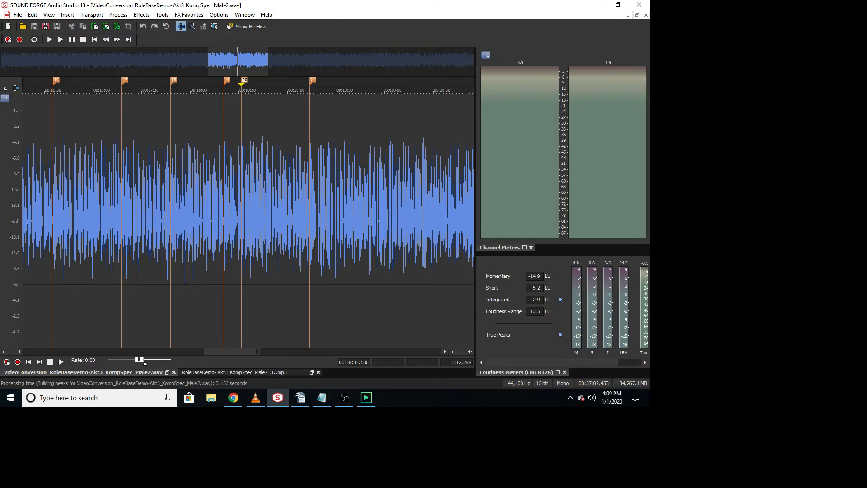
{"action": "scroll", "coordinate": [311, 162], "scroll_direction": "down", "scroll_amount": 2}
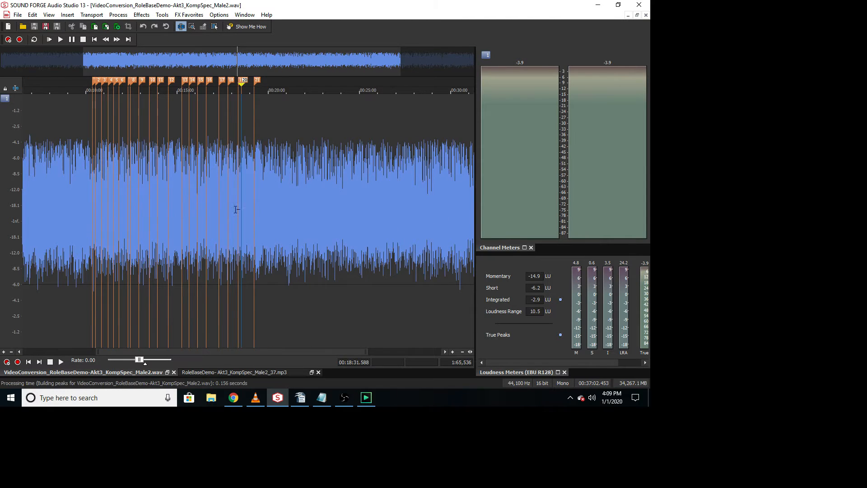
{"action": "scroll", "coordinate": [324, 230], "scroll_direction": "up", "scroll_amount": 3}
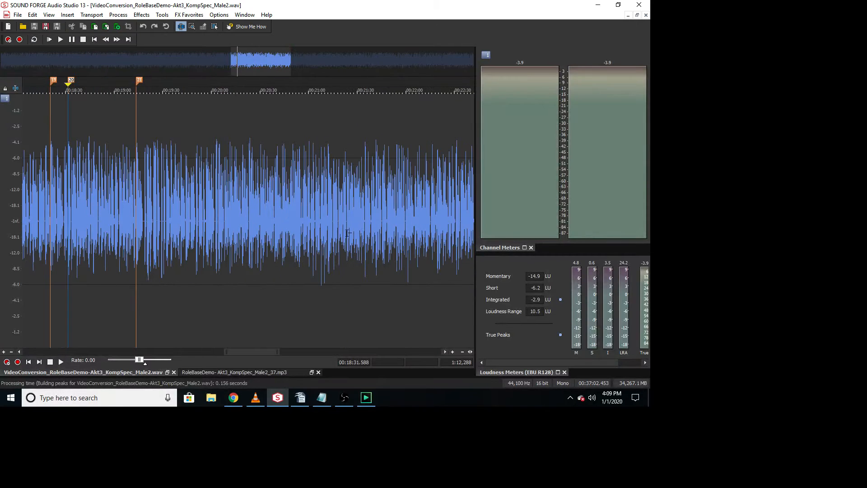
{"action": "scroll", "coordinate": [228, 233], "scroll_direction": "down", "scroll_amount": 1}
{"action": "scroll", "coordinate": [198, 208], "scroll_direction": "up", "scroll_amount": 2}
Look over the individual recorded segments lying between markers 17 and 21.
{"action": "scroll", "coordinate": [195, 206], "scroll_direction": "left", "scroll_amount": 2}
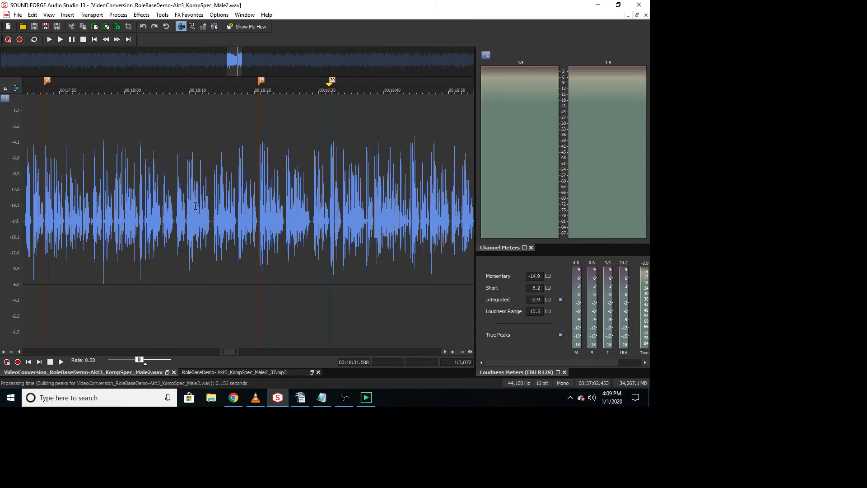
{"action": "scroll", "coordinate": [195, 206], "scroll_direction": "right", "scroll_amount": 2}
{"action": "scroll", "coordinate": [203, 199], "scroll_direction": "left", "scroll_amount": 1}
{"action": "scroll", "coordinate": [269, 198], "scroll_direction": "right", "scroll_amount": 3}
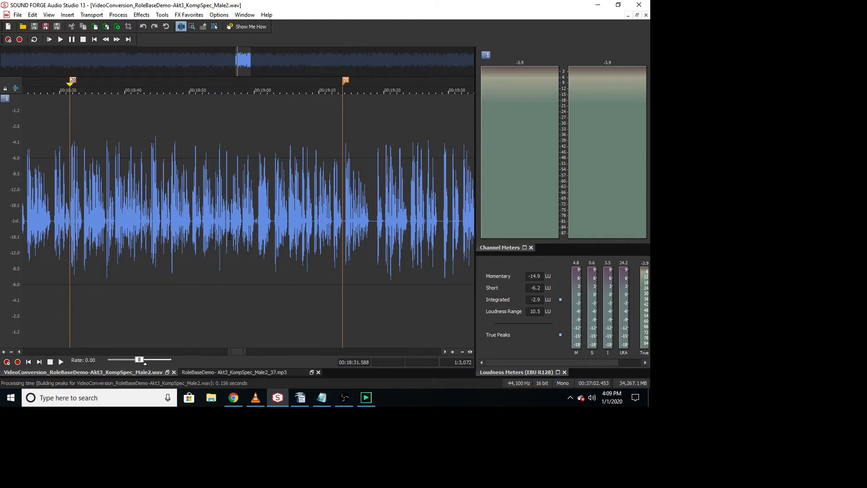
{"action": "scroll", "coordinate": [231, 248], "scroll_direction": "down", "scroll_amount": 1}
{"action": "scroll", "coordinate": [232, 248], "scroll_direction": "down", "scroll_amount": 1}
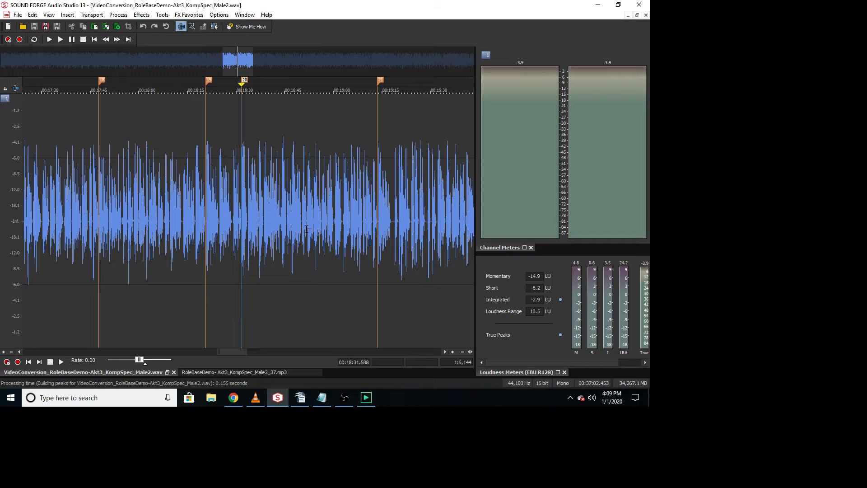
{"action": "scroll", "coordinate": [306, 229], "scroll_direction": "left", "scroll_amount": 3}
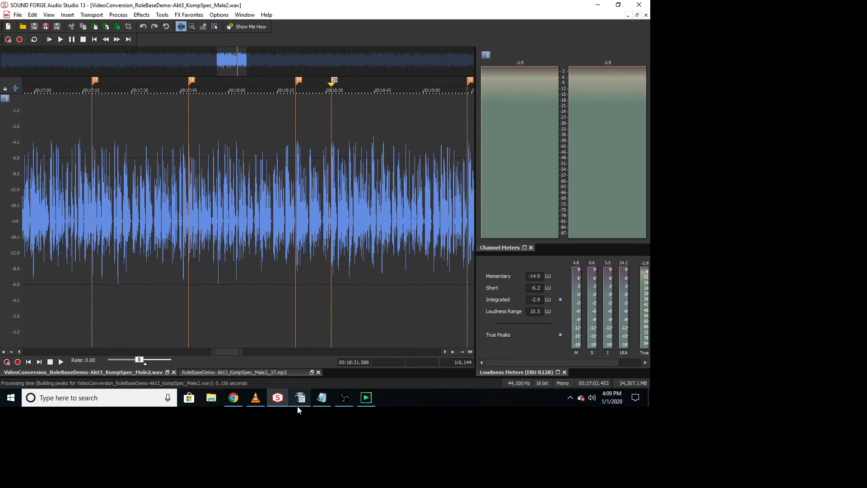
Switch to OpenOffice Writer and select the English translation of the 00:31:55 to 00:32:46 entry on page 24 of the transcript.
{"action": "left_click", "coordinate": [300, 398]}
{"action": "scroll", "coordinate": [305, 294], "scroll_direction": "down", "scroll_amount": 10}
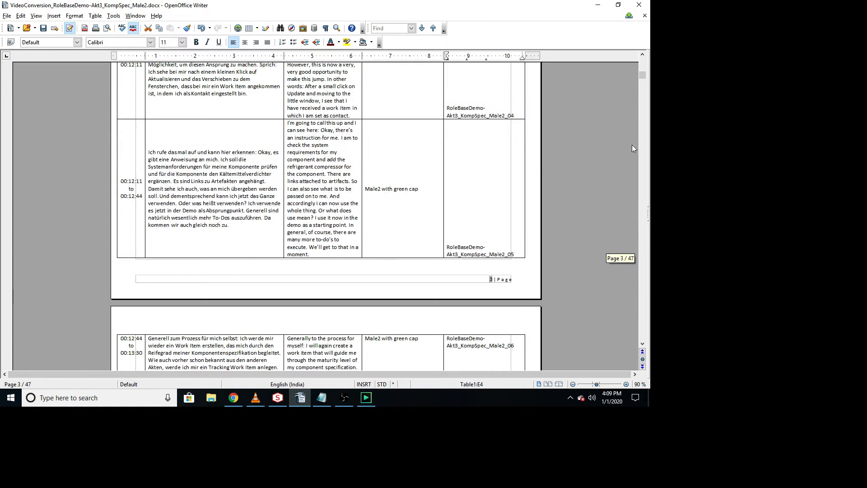
{"action": "left_click_drag", "start_coordinate": [644, 73], "coordinate": [631, 201]}
{"action": "scroll", "coordinate": [386, 153], "scroll_direction": "up", "scroll_amount": 3}
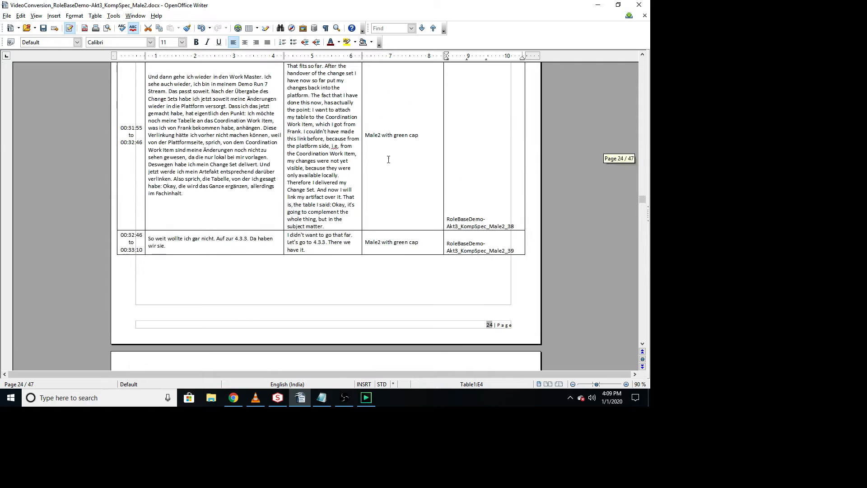
{"action": "left_click_drag", "start_coordinate": [289, 84], "coordinate": [300, 91]}
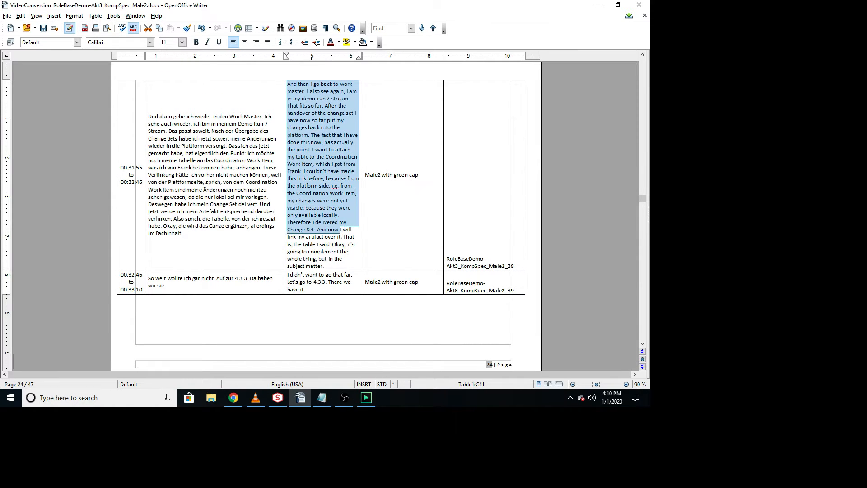
{"action": "left_click_drag", "start_coordinate": [643, 199], "coordinate": [622, 199]}
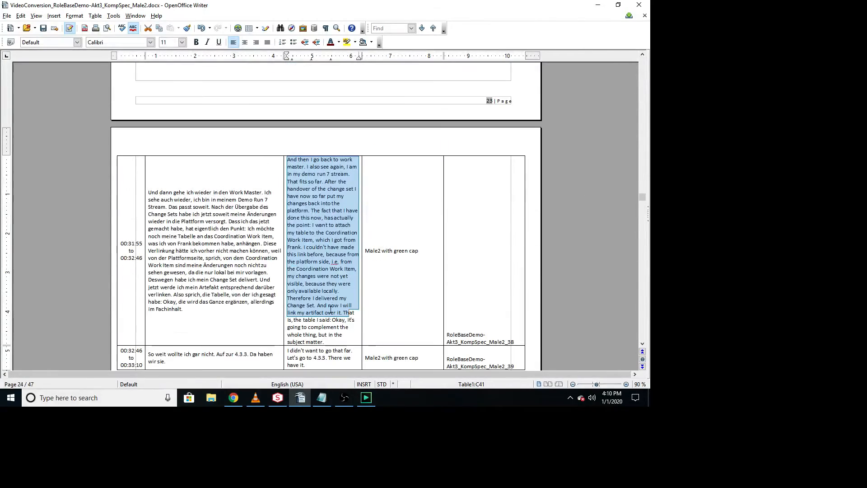
{"action": "left_click_drag", "start_coordinate": [325, 343], "coordinate": [293, 190]}
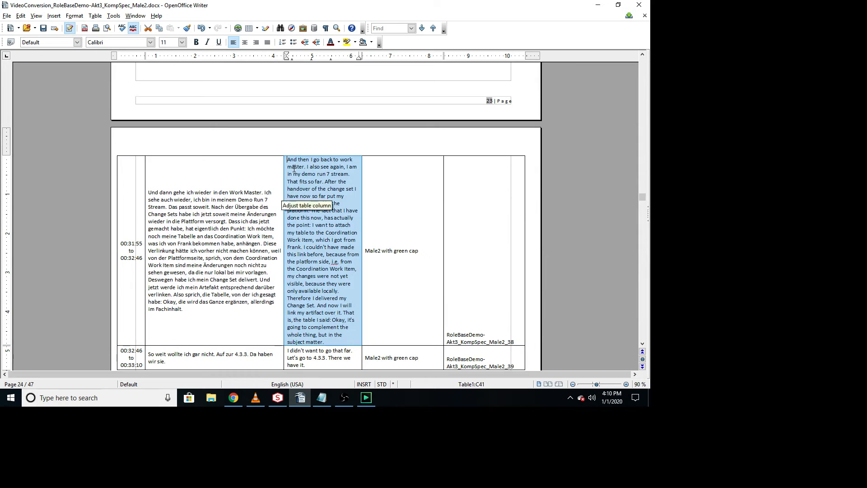
Switch to SOUND FORGE Audio Studio, select the section between markers 20 and 21, and check the RoleBaseDemo- Akt3_KompSpec_Male2_37.mp3 clip.
{"action": "left_click", "coordinate": [278, 397]}
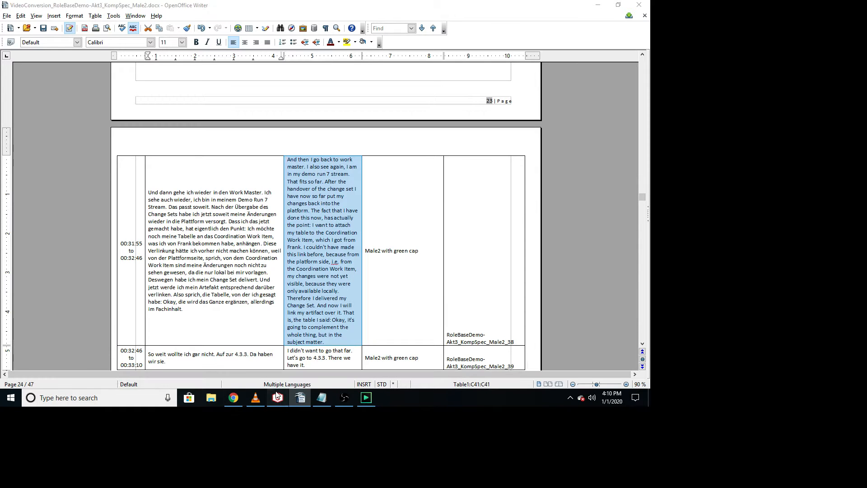
{"action": "scroll", "coordinate": [289, 230], "scroll_direction": "right", "scroll_amount": 5}
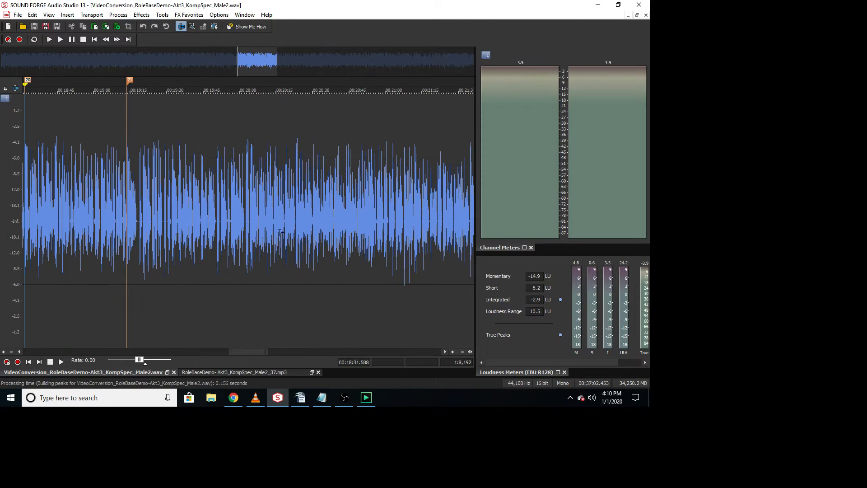
{"action": "scroll", "coordinate": [184, 242], "scroll_direction": "left", "scroll_amount": 4}
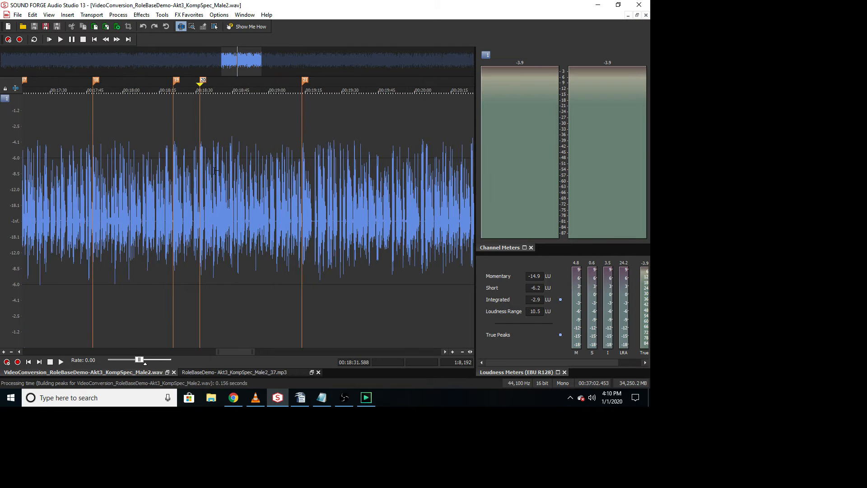
{"action": "double_click", "coordinate": [239, 280]}
{"action": "left_click", "coordinate": [206, 372]}
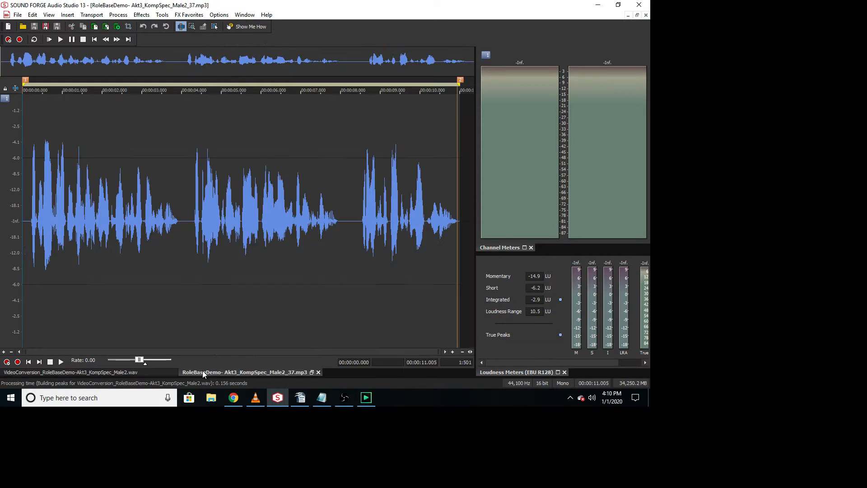
{"action": "left_click", "coordinate": [140, 373]}
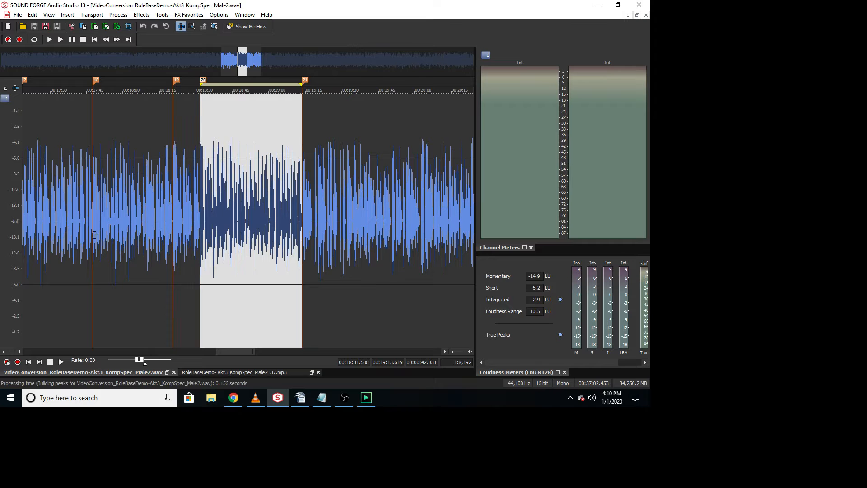
Select the WAV file's sections from marker 18 to marker 21 one after another, then clear the selection with the cursor at marker 20.
{"action": "double_click", "coordinate": [112, 225]}
{"action": "double_click", "coordinate": [191, 220]}
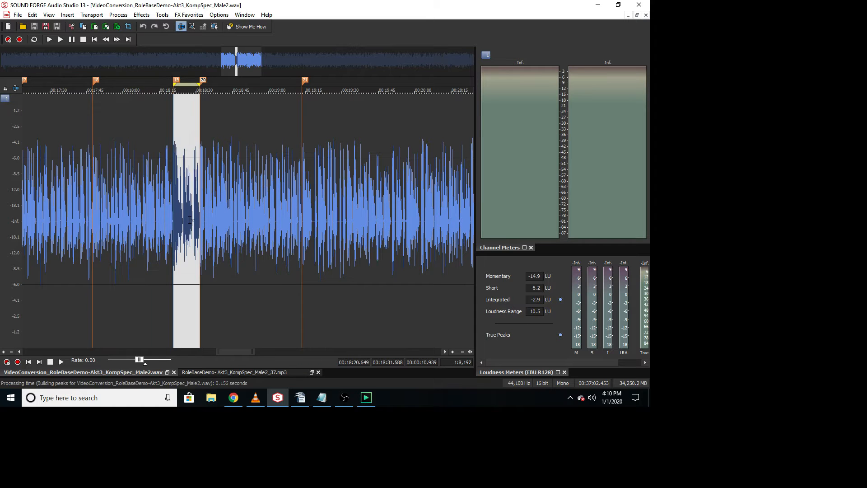
{"action": "double_click", "coordinate": [235, 214]}
{"action": "scroll", "coordinate": [235, 215], "scroll_direction": "right", "scroll_amount": 5}
{"action": "scroll", "coordinate": [288, 217], "scroll_direction": "left", "scroll_amount": 7}
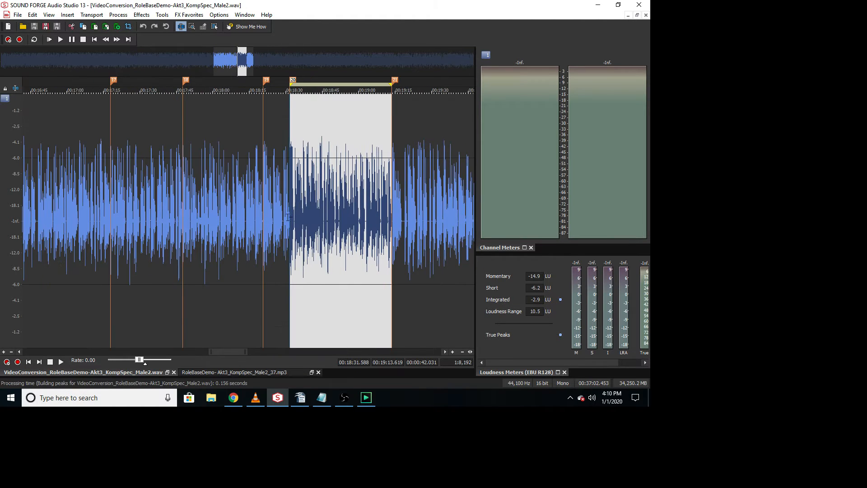
{"action": "left_click", "coordinate": [288, 217]}
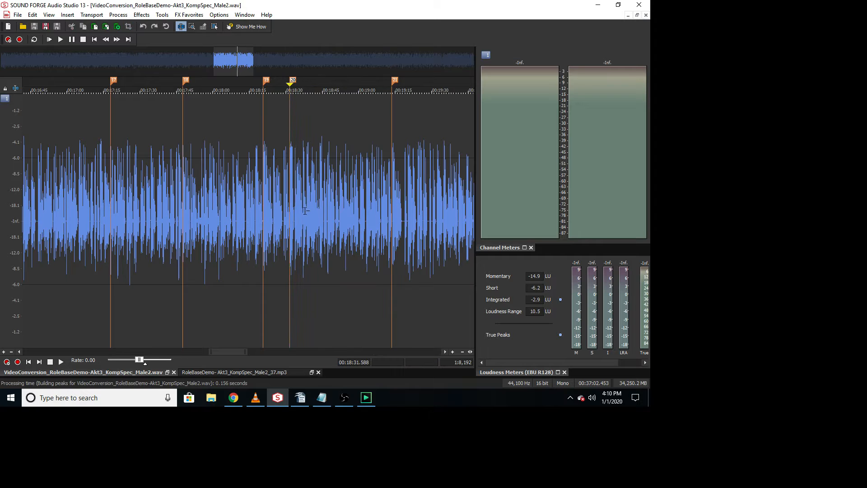
Examine the waveform around marker 20 and play the audio from there briefly at rates 1.00 and 0.74.
{"action": "scroll", "coordinate": [298, 224], "scroll_direction": "up", "scroll_amount": 3}
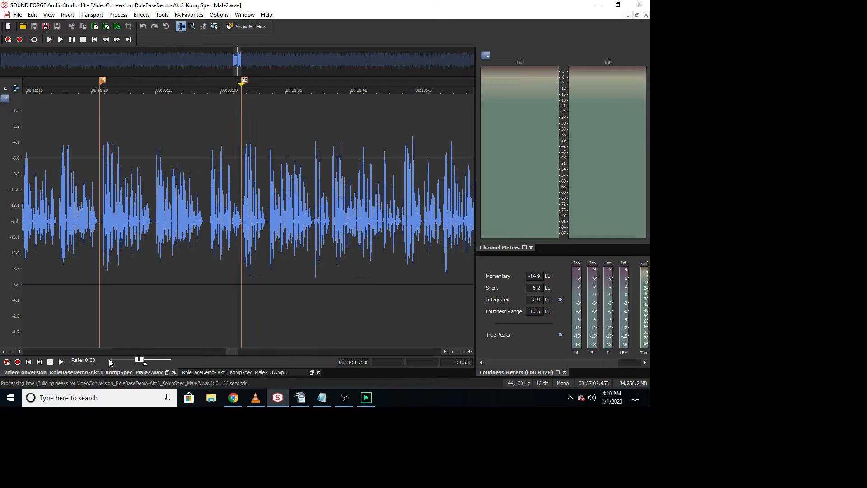
{"action": "scroll", "coordinate": [264, 251], "scroll_direction": "right", "scroll_amount": 2}
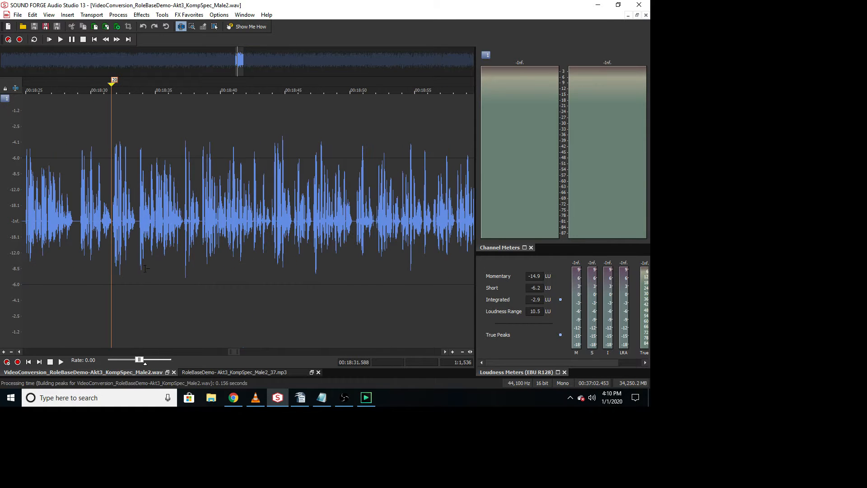
{"action": "scroll", "coordinate": [170, 257], "scroll_direction": "down", "scroll_amount": 3}
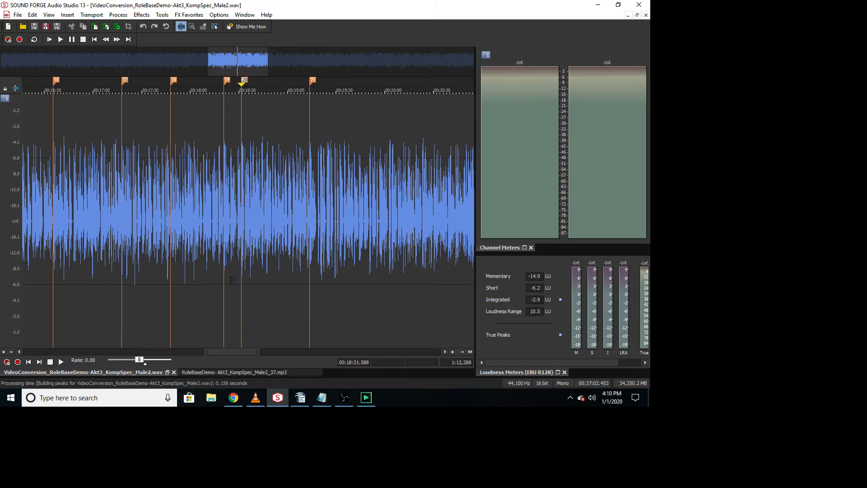
{"action": "scroll", "coordinate": [232, 285], "scroll_direction": "up", "scroll_amount": 1}
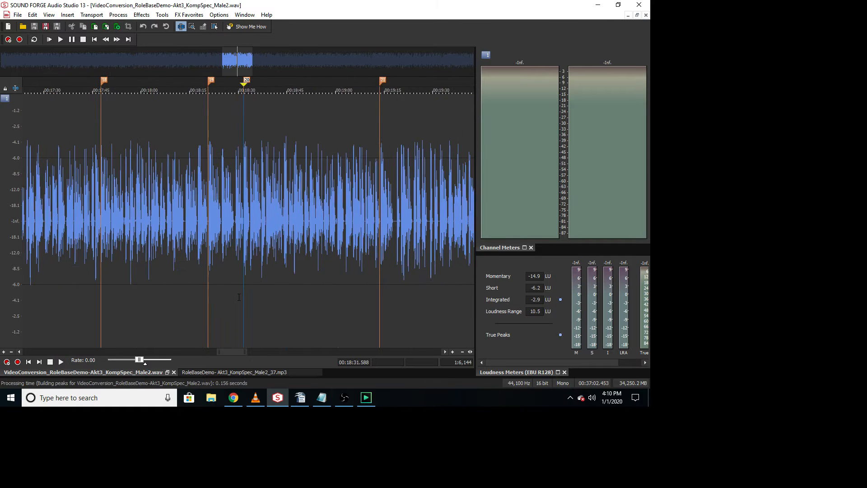
{"action": "key", "text": "space"}
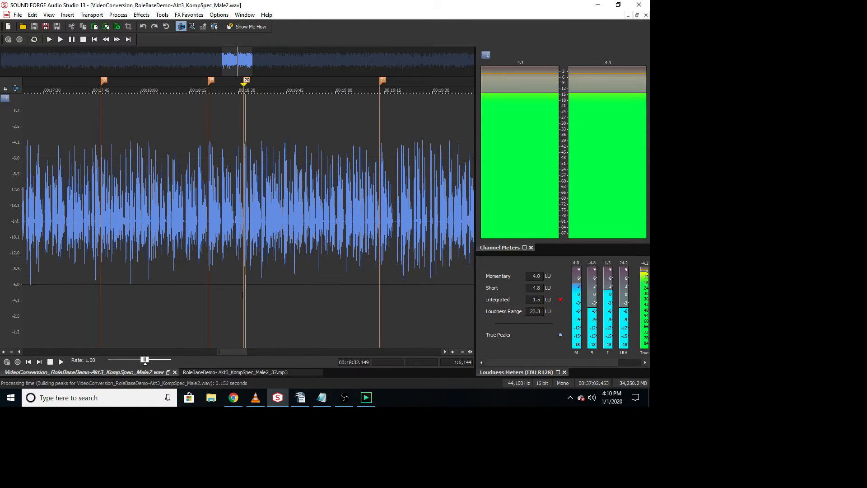
{"action": "key", "text": "space"}
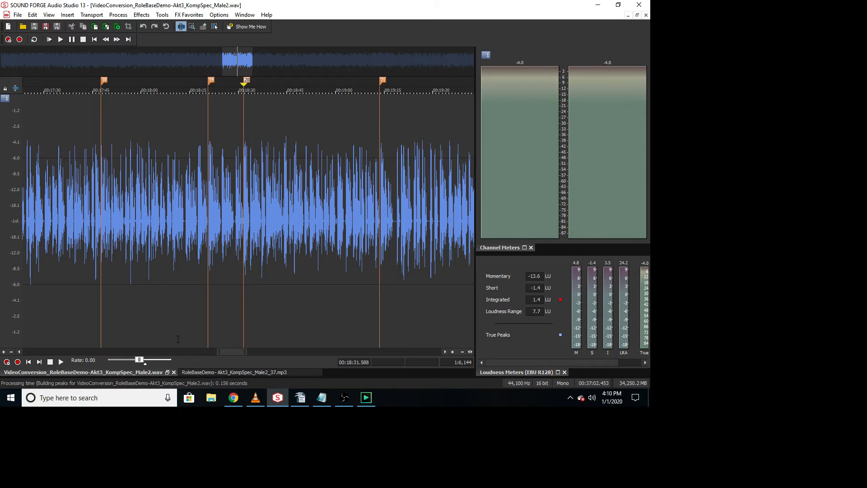
{"action": "left_click", "coordinate": [145, 369]}
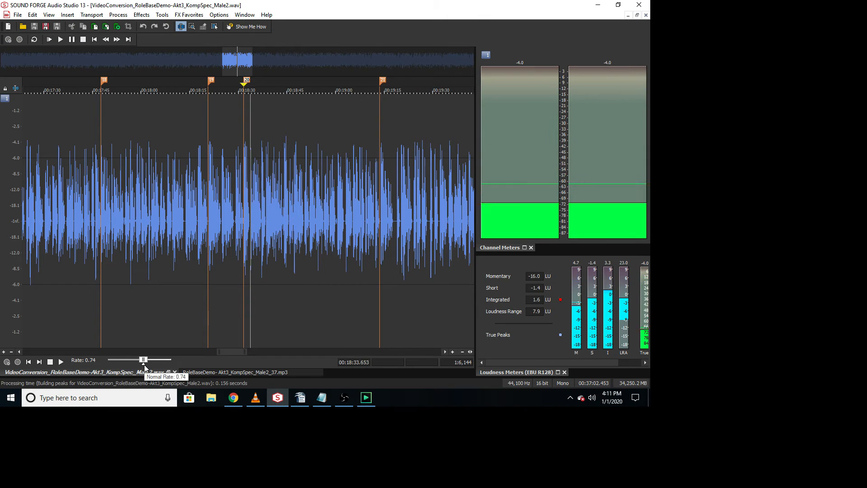
{"action": "key", "text": "space"}
Set the normal playback rate to 1.85 and play a short stretch of audio from marker 20.
{"action": "left_click_drag", "start_coordinate": [144, 365], "coordinate": [147, 367]}
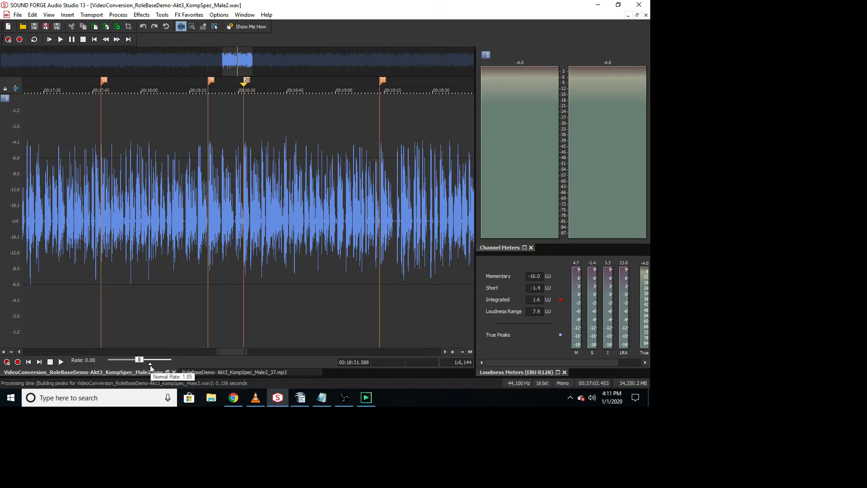
{"action": "scroll", "coordinate": [297, 189], "scroll_direction": "right", "scroll_amount": 10}
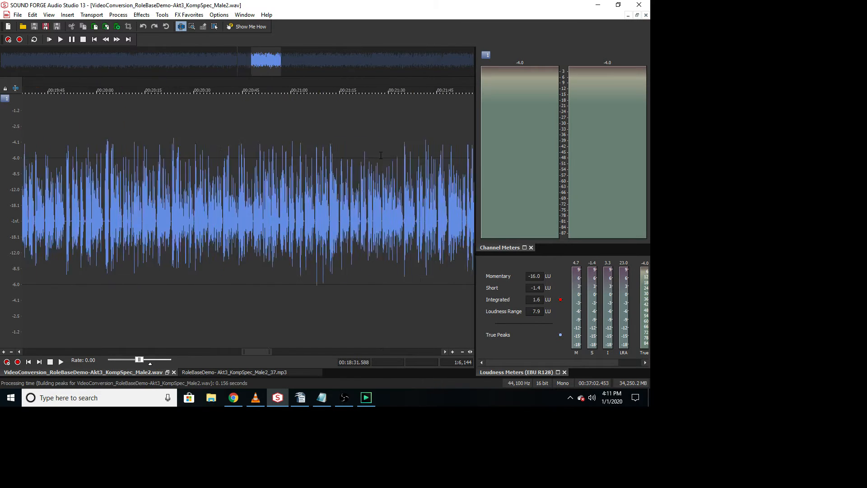
{"action": "scroll", "coordinate": [297, 189], "scroll_direction": "left", "scroll_amount": 13}
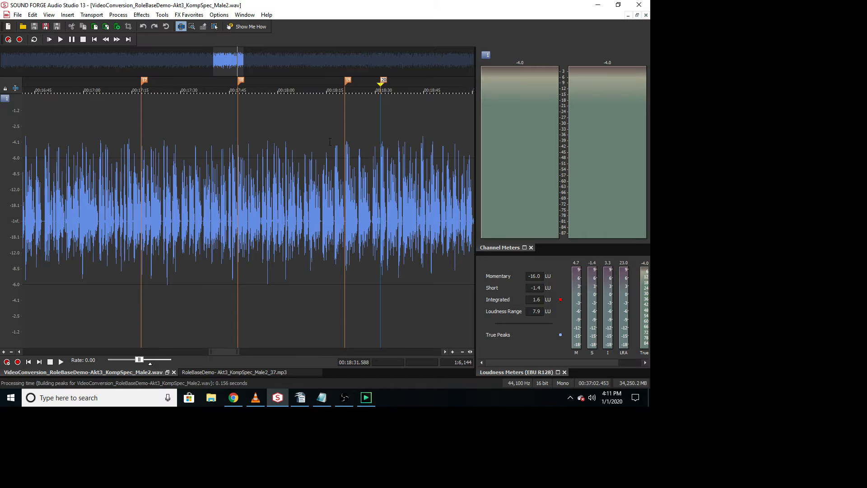
{"action": "left_click", "coordinate": [150, 363]}
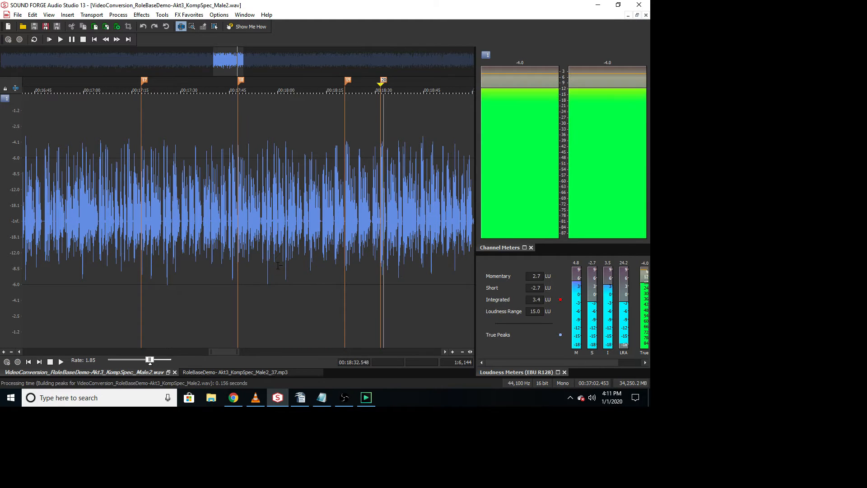
{"action": "key", "text": "space"}
Play from a point between markers 20 and 21 at rate 1.85, then switch back to the transcript in OpenOffice Writer.
{"action": "scroll", "coordinate": [425, 115], "scroll_direction": "right", "scroll_amount": 5}
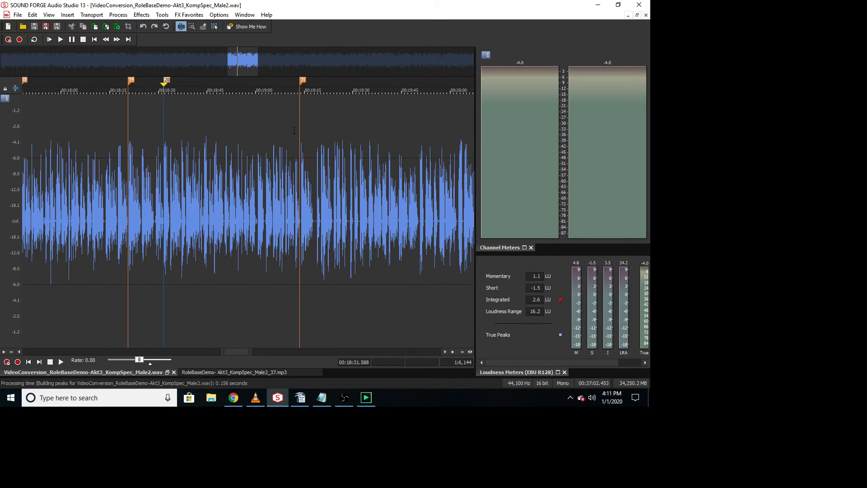
{"action": "left_click", "coordinate": [191, 118]}
{"action": "left_click", "coordinate": [150, 364]}
{"action": "left_click", "coordinate": [300, 397]}
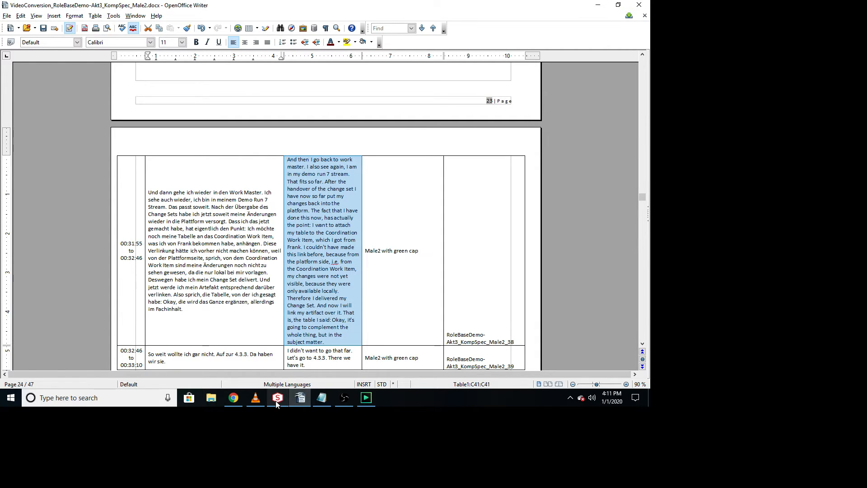
Switch to Sound Forge and copy the WAV section between markers 20 and 21 into a new sound file.
{"action": "mouse_move", "coordinate": [278, 403]}
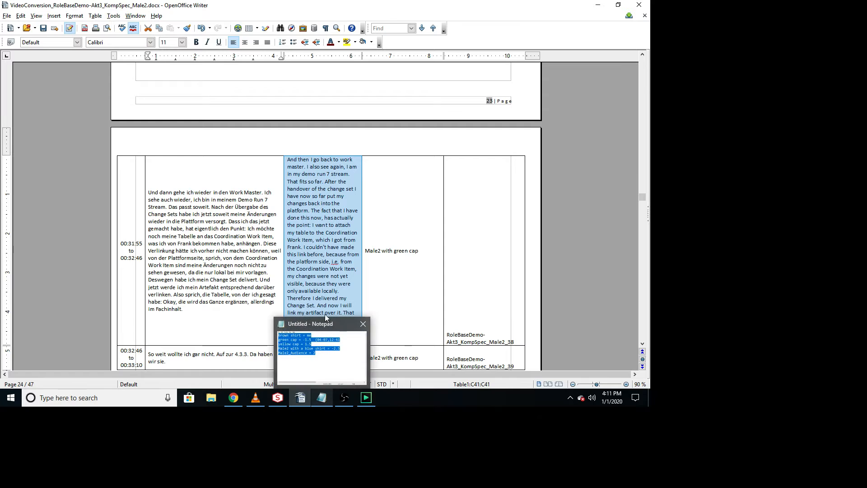
{"action": "left_click", "coordinate": [279, 403]}
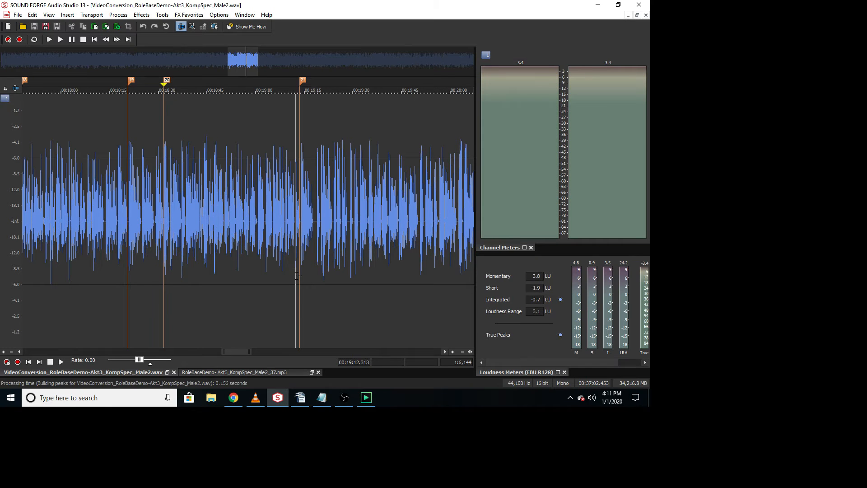
{"action": "scroll", "coordinate": [294, 277], "scroll_direction": "down", "scroll_amount": 4}
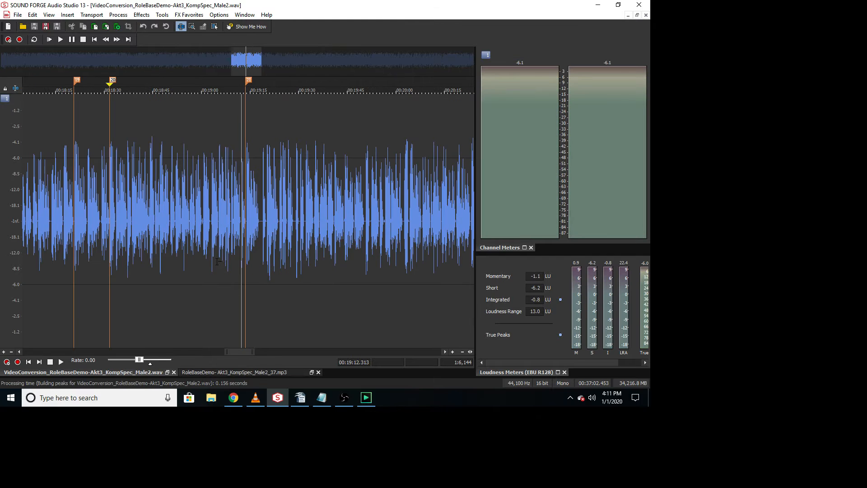
{"action": "double_click", "coordinate": [217, 257]}
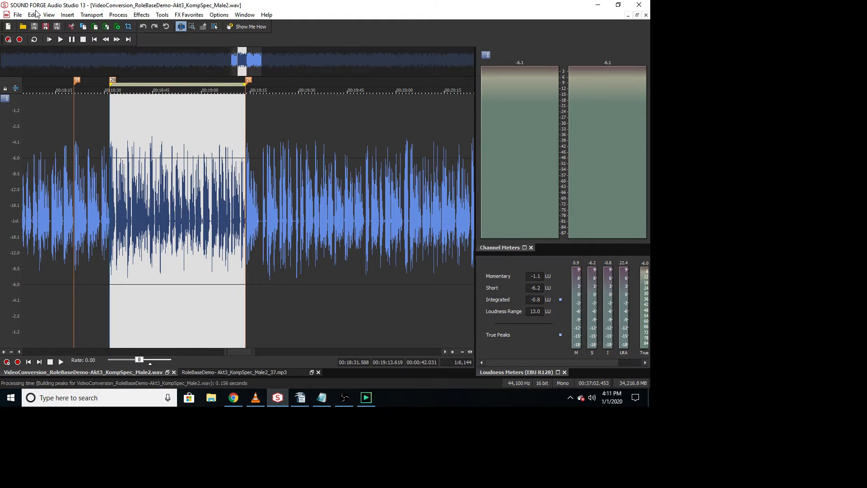
{"action": "left_click", "coordinate": [6, 25]}
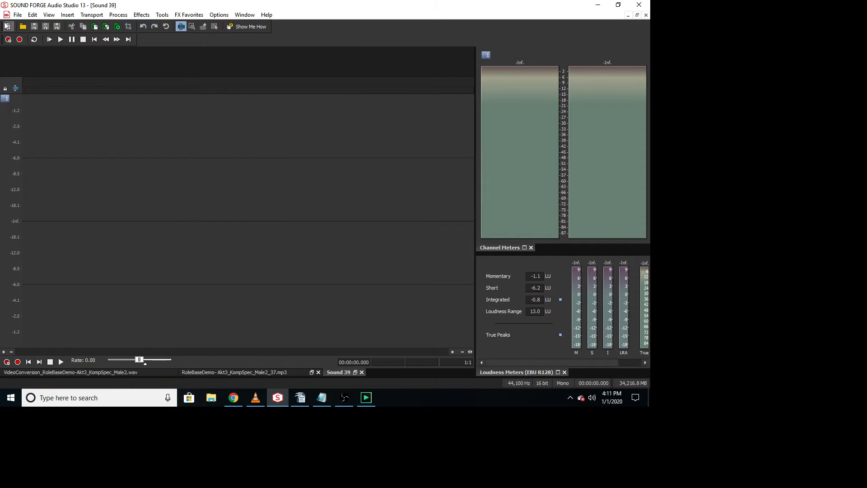
{"action": "key", "text": "ctrl+v"}
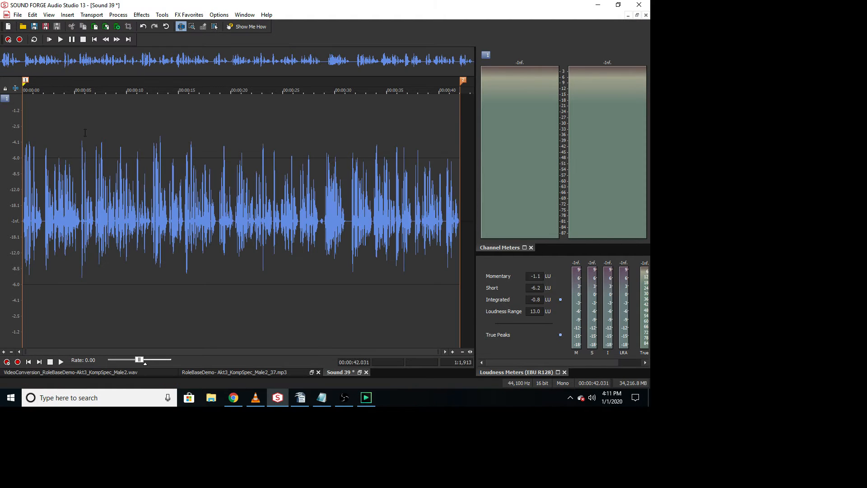
Play a short stretch of the new clip from the pause at about 1.8 seconds.
{"action": "left_click", "coordinate": [37, 265]}
{"action": "scroll", "coordinate": [85, 234], "scroll_direction": "up", "scroll_amount": 3}
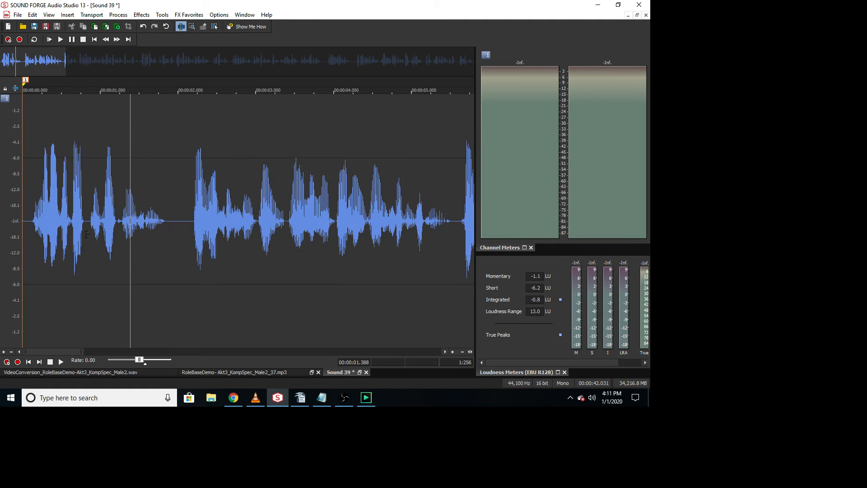
{"action": "left_click", "coordinate": [162, 243]}
{"action": "key", "text": "space"}
{"action": "key", "text": "space"}
{"action": "scroll", "coordinate": [256, 223], "scroll_direction": "down", "scroll_amount": 3}
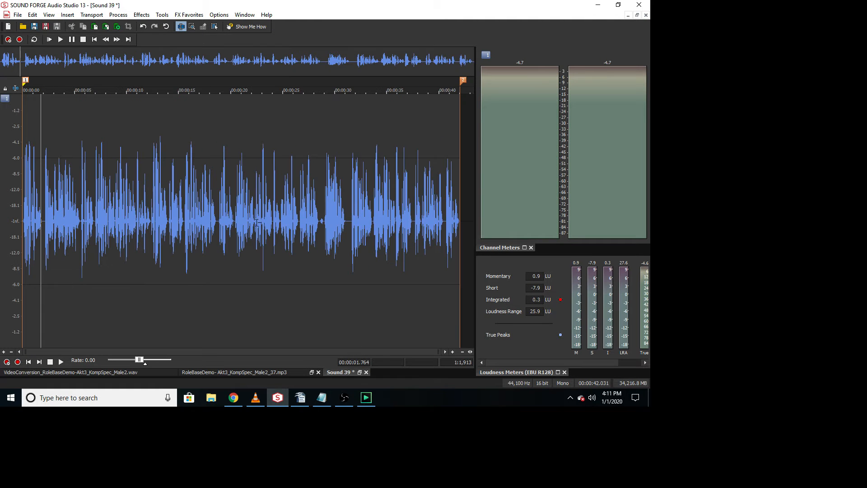
Preview and delete the faint breath noise between about 28.5 and 28.9 seconds in the new clip.
{"action": "scroll", "coordinate": [327, 269], "scroll_direction": "up", "scroll_amount": 4}
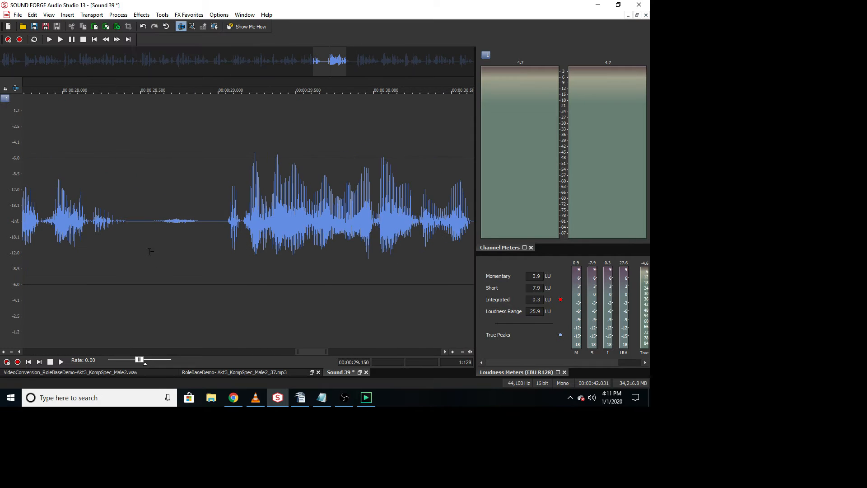
{"action": "left_click_drag", "start_coordinate": [141, 256], "coordinate": [208, 257]}
{"action": "key", "text": "space"}
{"action": "key", "text": "space"}
{"action": "left_click", "coordinate": [102, 231]}
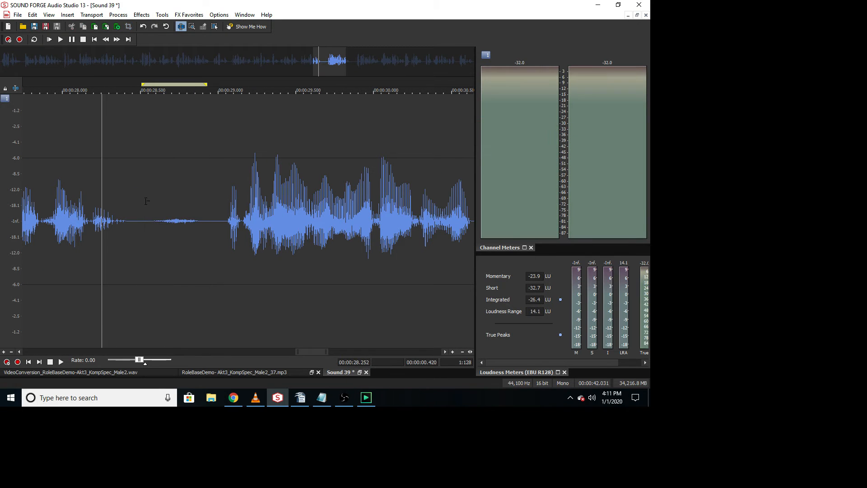
{"action": "left_click_drag", "start_coordinate": [143, 212], "coordinate": [209, 232]}
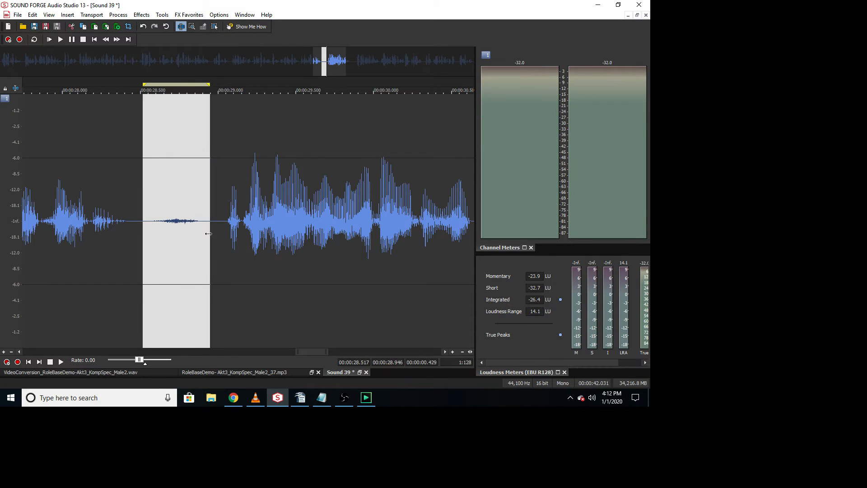
{"action": "key", "text": "Delete"}
{"action": "scroll", "coordinate": [209, 234], "scroll_direction": "down", "scroll_amount": 4}
Cut about 0.33 seconds from the pause near 30.8 seconds in the new clip.
{"action": "left_click", "coordinate": [348, 208]}
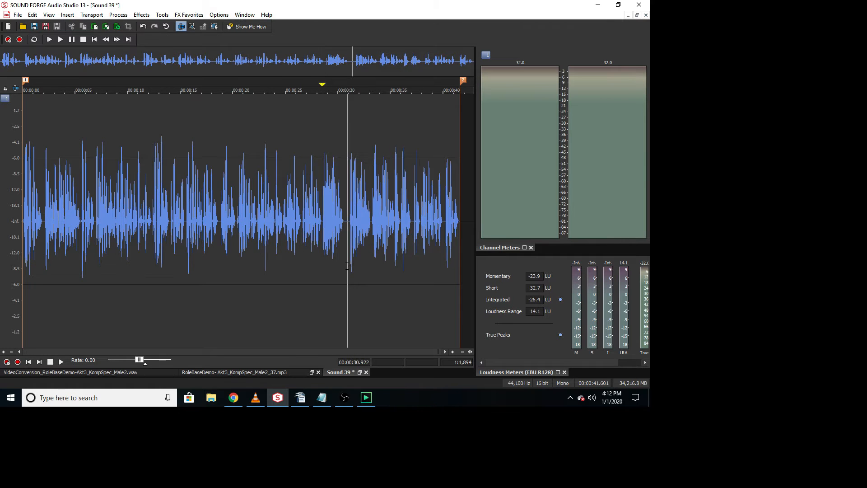
{"action": "scroll", "coordinate": [347, 208], "scroll_direction": "up", "scroll_amount": 3}
{"action": "left_click_drag", "start_coordinate": [231, 227], "coordinate": [258, 231]}
{"action": "key", "text": "Delete"}
{"action": "scroll", "coordinate": [247, 233], "scroll_direction": "down", "scroll_amount": 3}
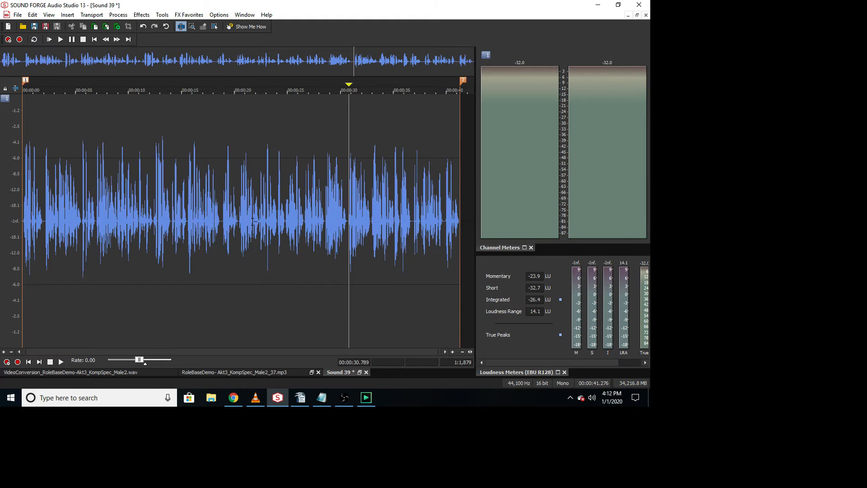
Examine the waveform after 30 seconds, select the short burst from about 32.126 to 32.230 seconds, and play it.
{"action": "scroll", "coordinate": [133, 287], "scroll_direction": "up", "scroll_amount": 3}
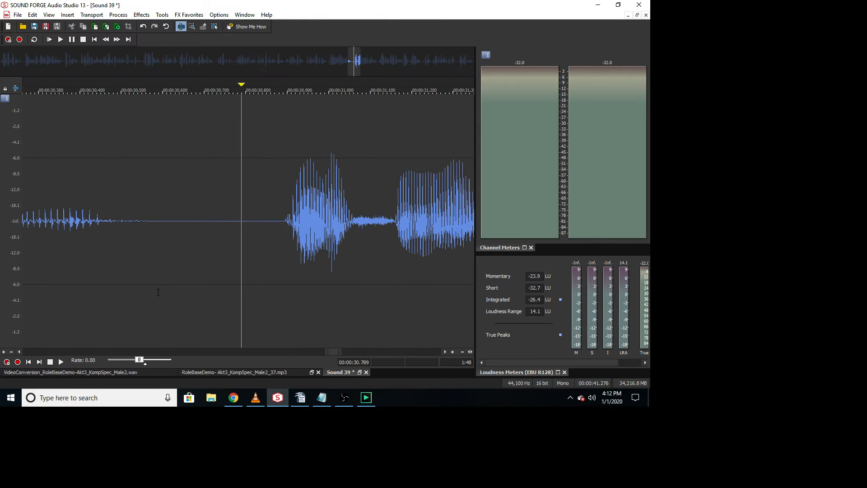
{"action": "scroll", "coordinate": [264, 290], "scroll_direction": "right", "scroll_amount": 3}
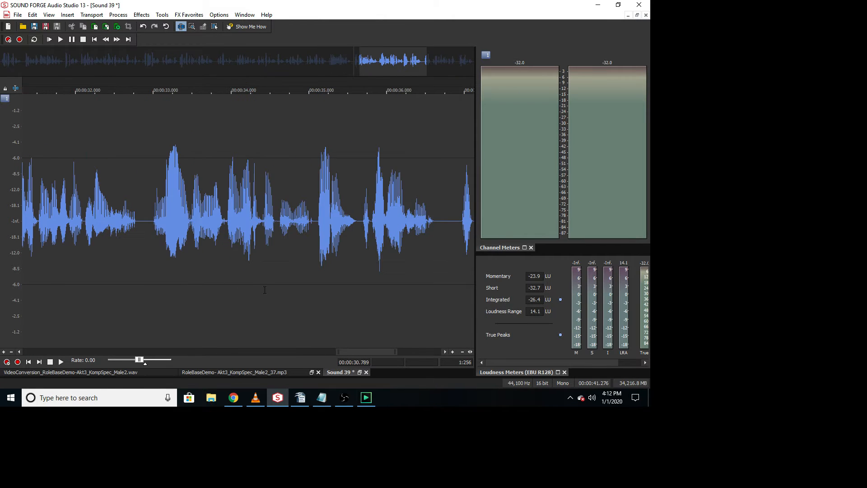
{"action": "scroll", "coordinate": [265, 281], "scroll_direction": "down", "scroll_amount": 3}
{"action": "scroll", "coordinate": [159, 281], "scroll_direction": "up", "scroll_amount": 4}
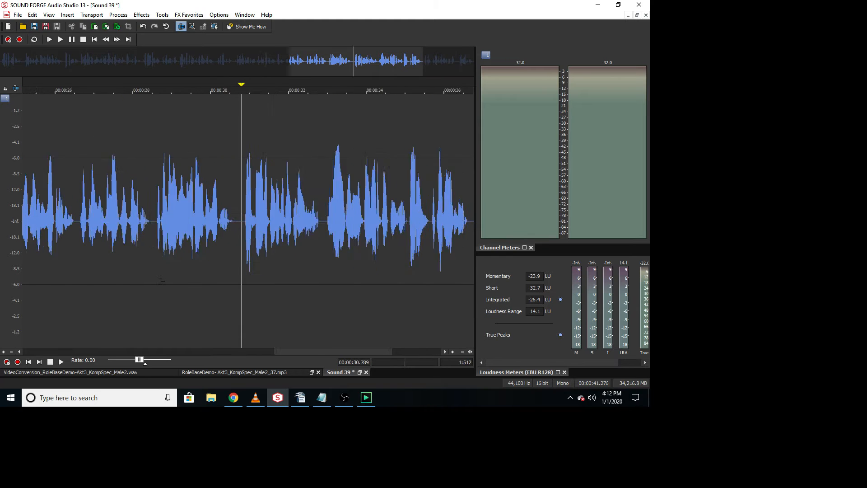
{"action": "scroll", "coordinate": [158, 286], "scroll_direction": "right", "scroll_amount": 3}
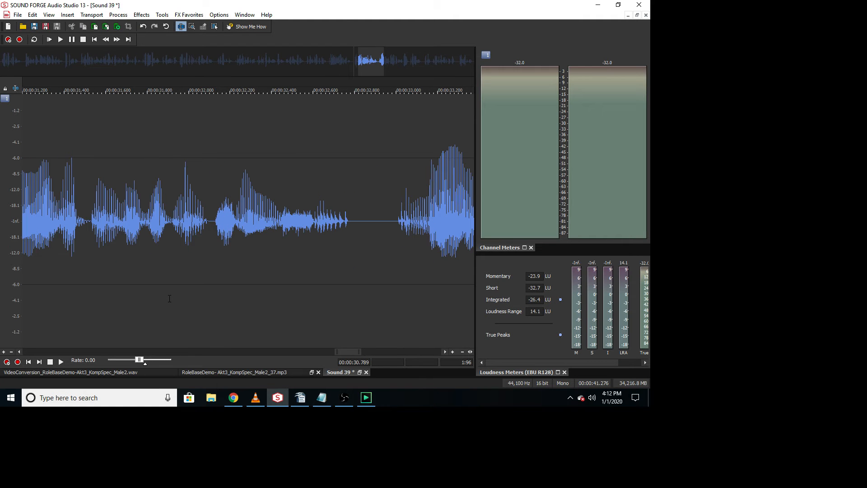
{"action": "left_click_drag", "start_coordinate": [215, 248], "coordinate": [236, 251]}
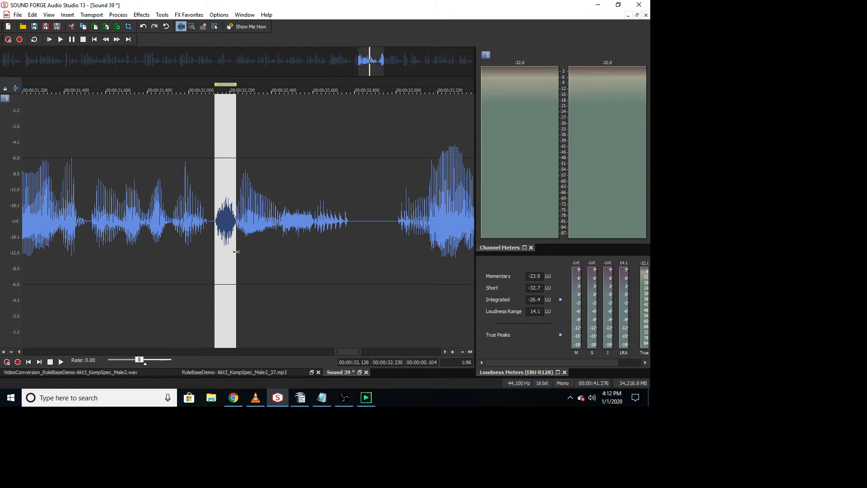
{"action": "scroll", "coordinate": [235, 254], "scroll_direction": "up", "scroll_amount": 2}
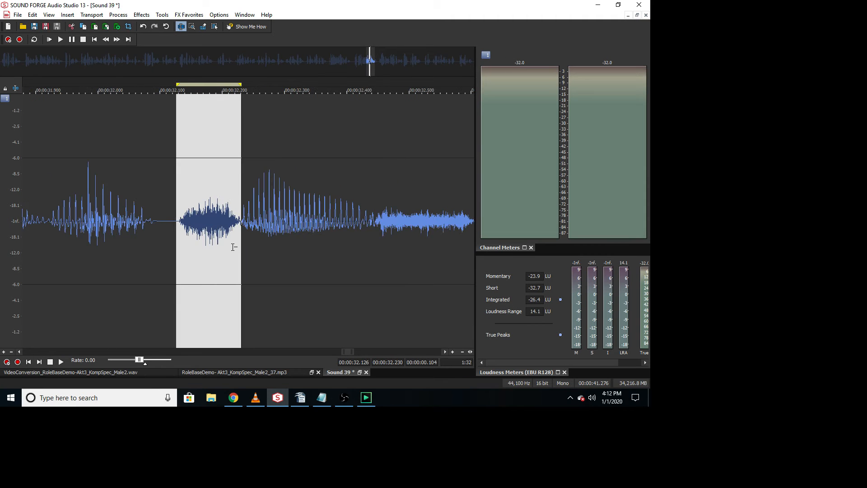
{"action": "scroll", "coordinate": [234, 247], "scroll_direction": "down", "scroll_amount": 1}
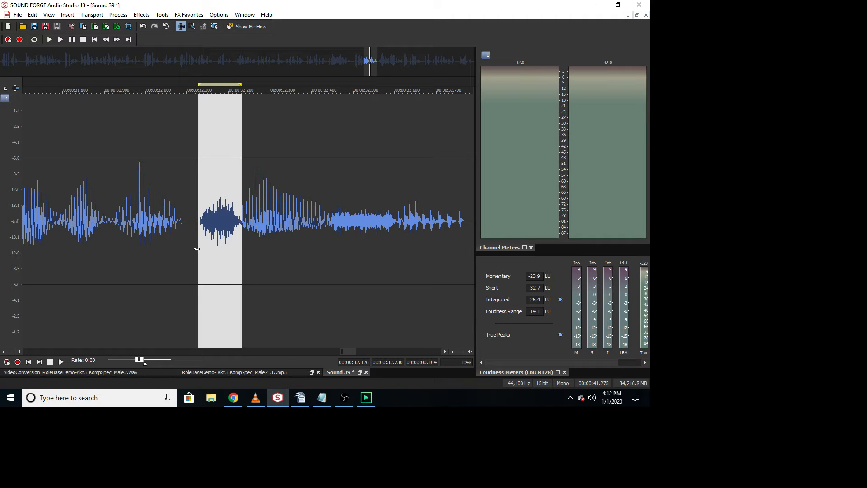
{"action": "left_click_drag", "start_coordinate": [197, 248], "coordinate": [198, 249]}
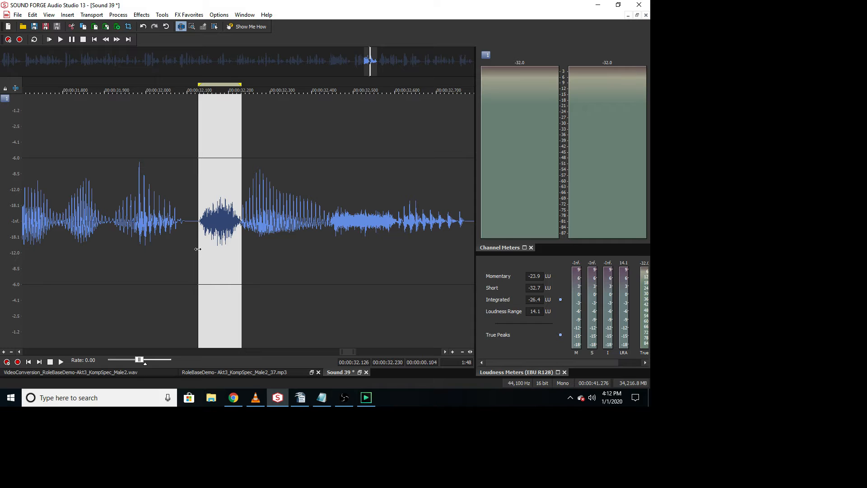
{"action": "key", "text": "space"}
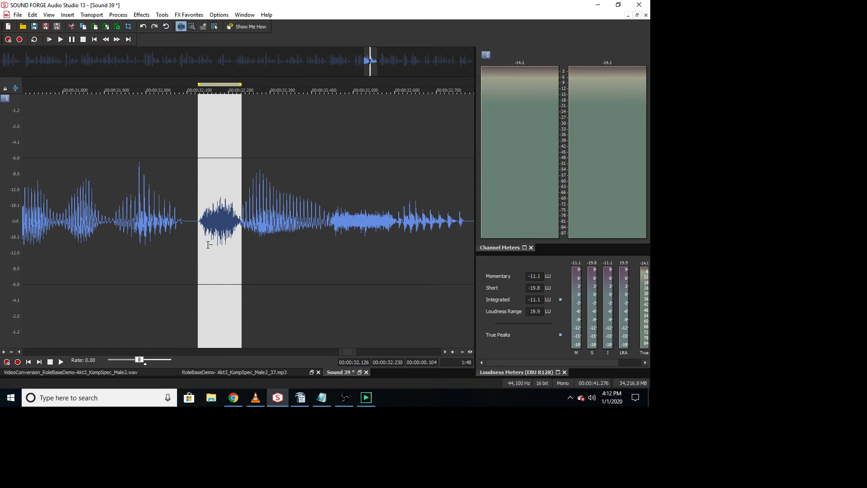
Clear the selection of the short burst and check the waveform between about 31 and 33 seconds again.
{"action": "left_click", "coordinate": [190, 271]}
{"action": "scroll", "coordinate": [168, 267], "scroll_direction": "down", "scroll_amount": 9}
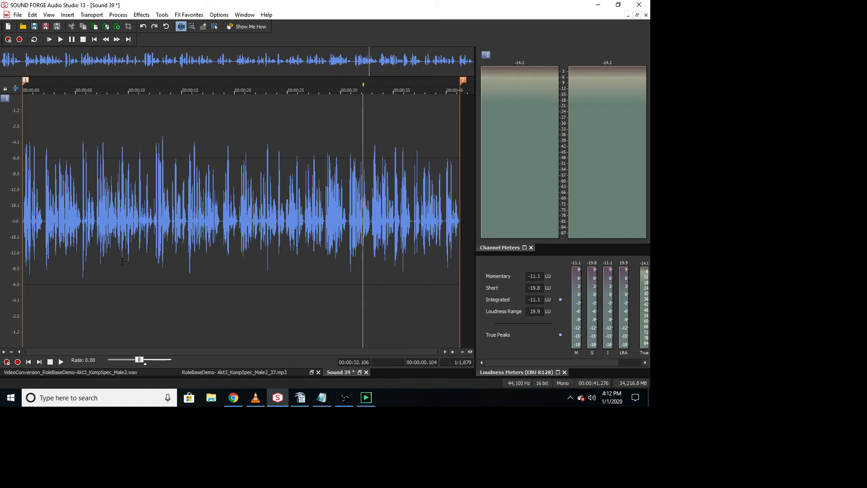
{"action": "scroll", "coordinate": [34, 250], "scroll_direction": "up", "scroll_amount": 5}
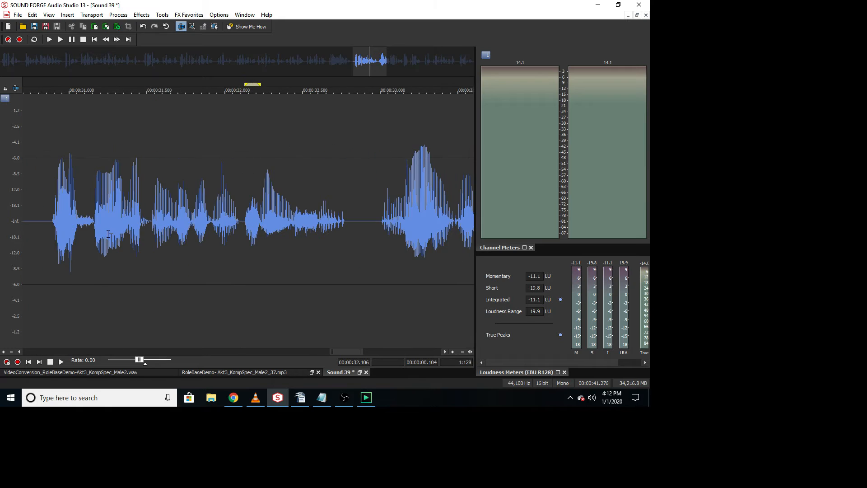
{"action": "scroll", "coordinate": [145, 218], "scroll_direction": "down", "scroll_amount": 5}
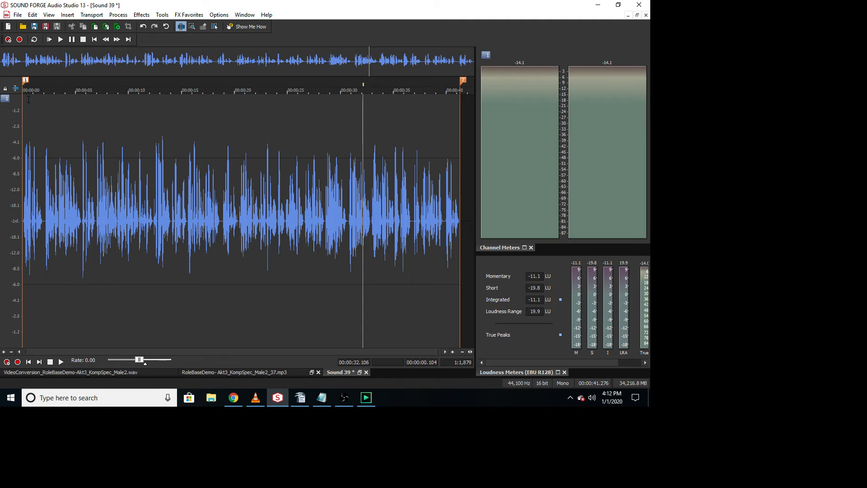
Save the edited clip as MP3 Audio in the Mp3s folder, overwriting RoleBaseDemo- Akt3_KompSpec_Male2_38.mp3, and close both open MP3 files.
{"action": "left_click", "coordinate": [44, 26]}
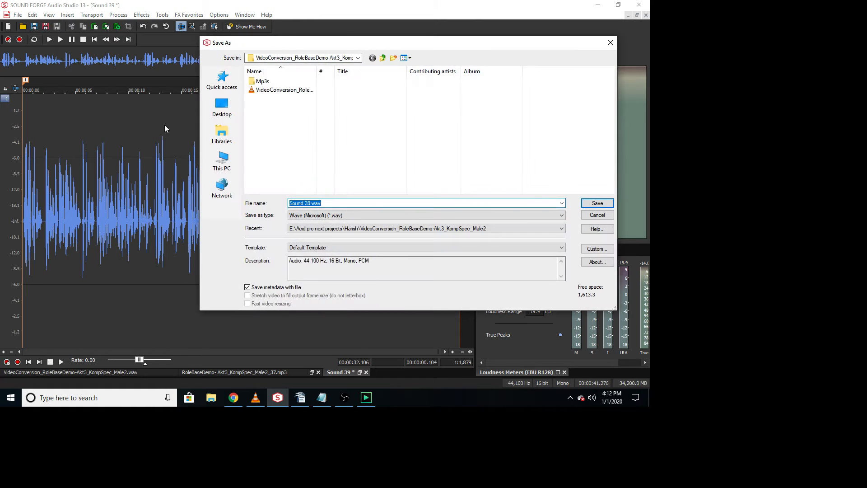
{"action": "double_click", "coordinate": [265, 81]}
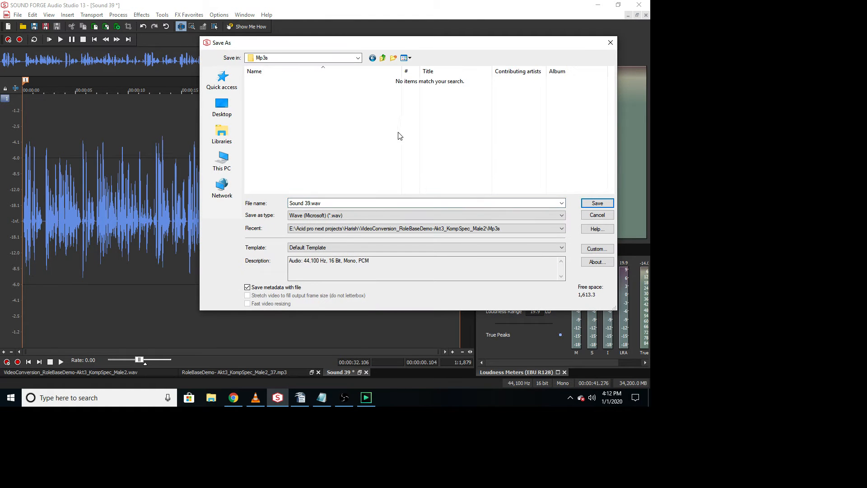
{"action": "left_click", "coordinate": [383, 217]}
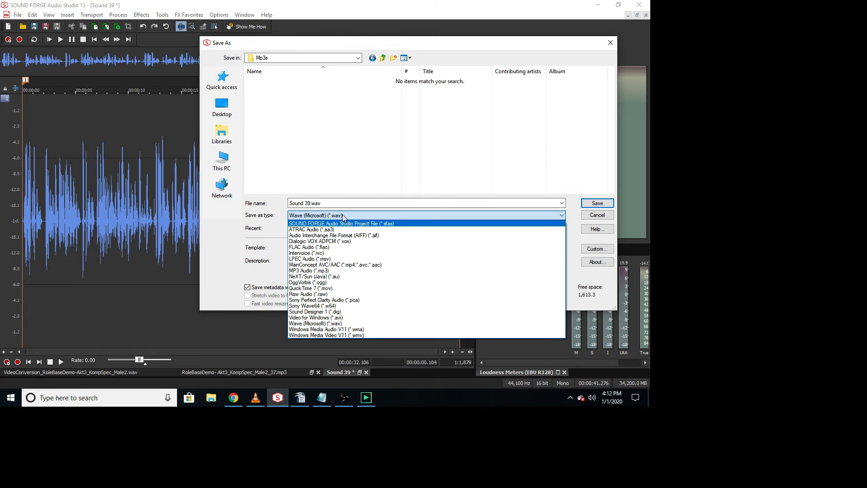
{"action": "left_click", "coordinate": [332, 271]}
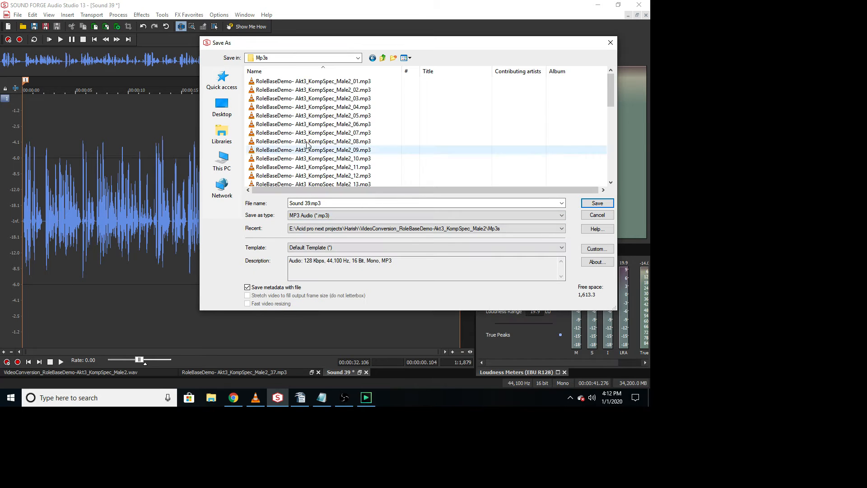
{"action": "scroll", "coordinate": [316, 176], "scroll_direction": "down", "scroll_amount": 8}
{"action": "left_click", "coordinate": [318, 176]}
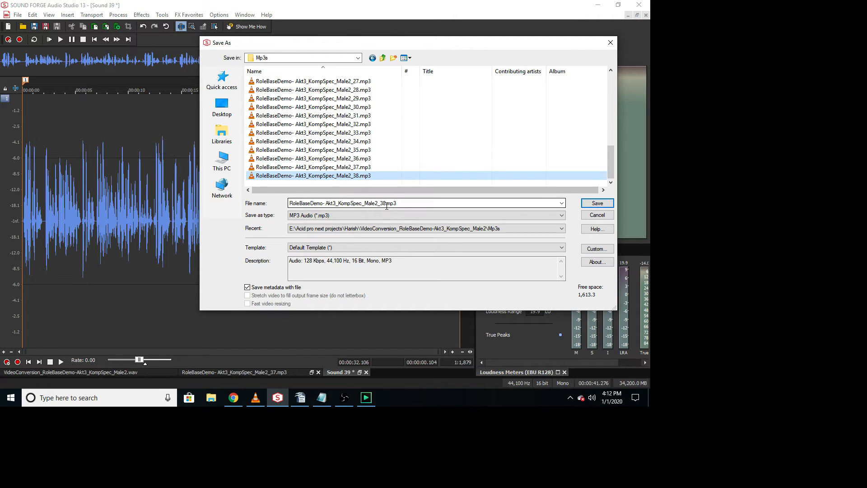
{"action": "left_click", "coordinate": [587, 204]}
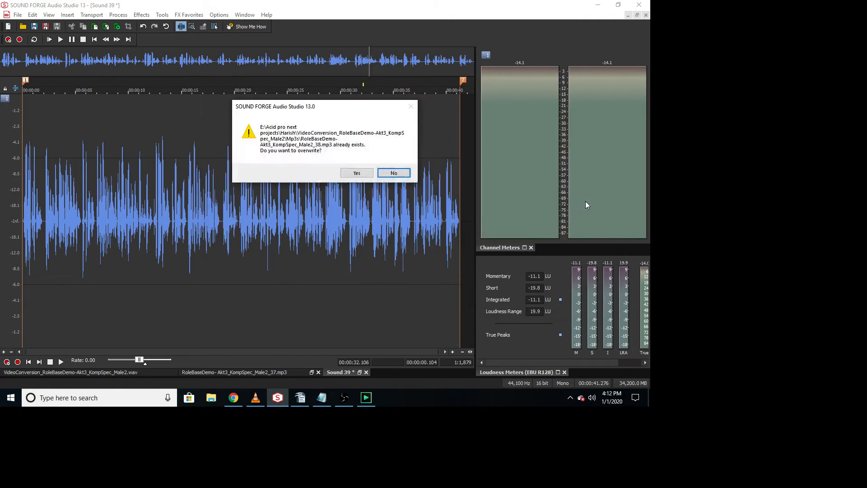
{"action": "left_click", "coordinate": [357, 173]}
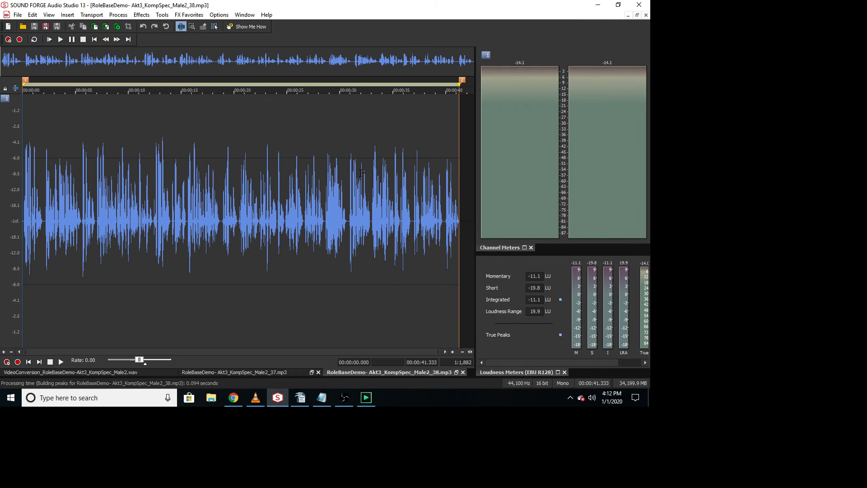
{"action": "left_click", "coordinate": [319, 372]}
{"action": "left_click", "coordinate": [319, 371]}
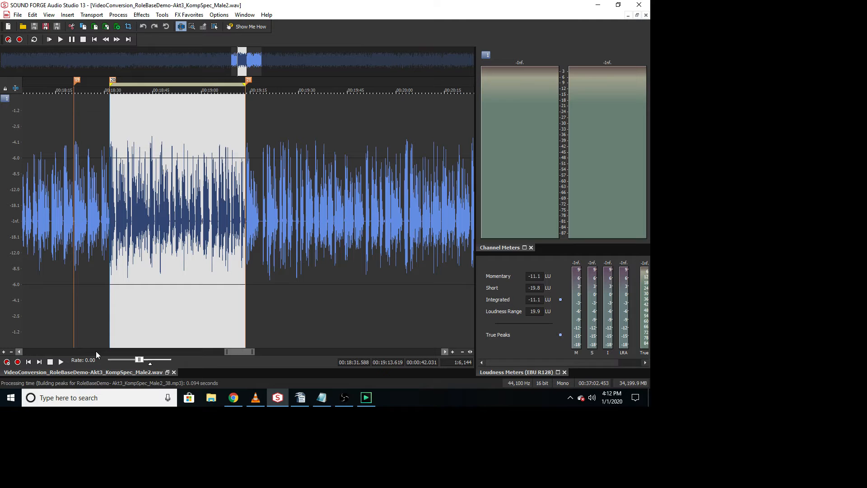
Play the WAV file briefly from marker 21, and switch to the Writer transcript to view the entry for RoleBaseDemo-Akt3_KompSpec_Male2_39.
{"action": "left_click", "coordinate": [248, 82]}
{"action": "key", "text": "space"}
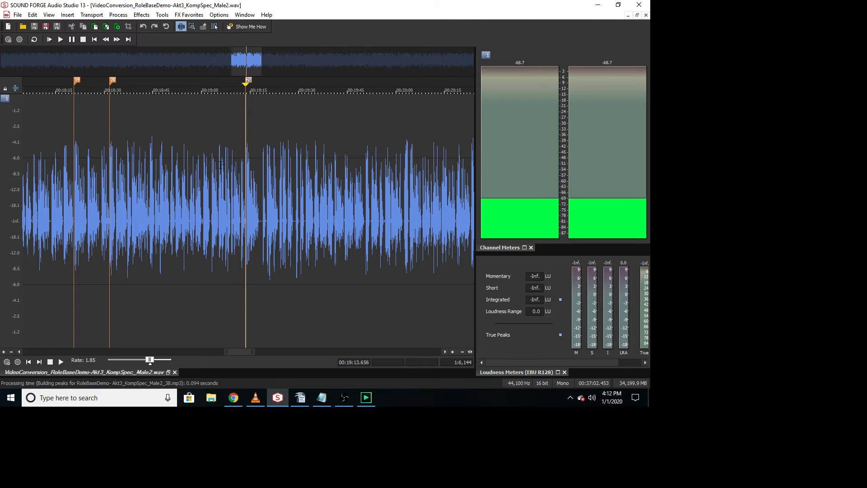
{"action": "left_click", "coordinate": [300, 397]}
{"action": "scroll", "coordinate": [315, 210], "scroll_direction": "down", "scroll_amount": 5}
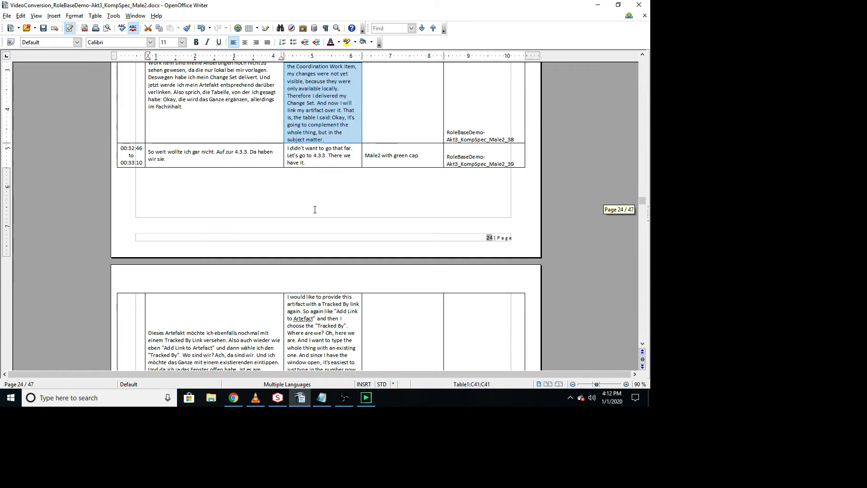
Compare the transcript entry for RoleBaseDemo-Akt3_KompSpec_Male2_39 with the start of the following entry, and switch back to Sound Forge.
{"action": "scroll", "coordinate": [326, 231], "scroll_direction": "down", "scroll_amount": 2}
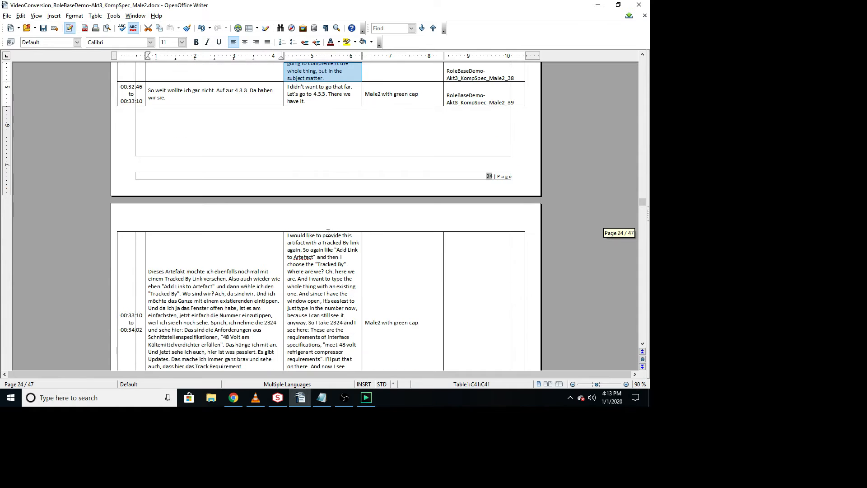
{"action": "scroll", "coordinate": [327, 233], "scroll_direction": "up", "scroll_amount": 1}
{"action": "scroll", "coordinate": [328, 232], "scroll_direction": "down", "scroll_amount": 2}
{"action": "scroll", "coordinate": [327, 208], "scroll_direction": "up", "scroll_amount": 3}
{"action": "scroll", "coordinate": [327, 184], "scroll_direction": "down", "scroll_amount": 1}
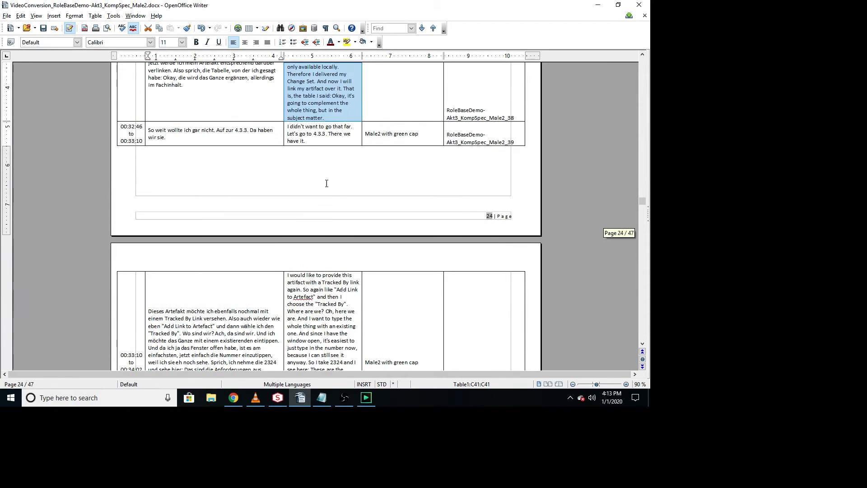
{"action": "left_click", "coordinate": [287, 406]}
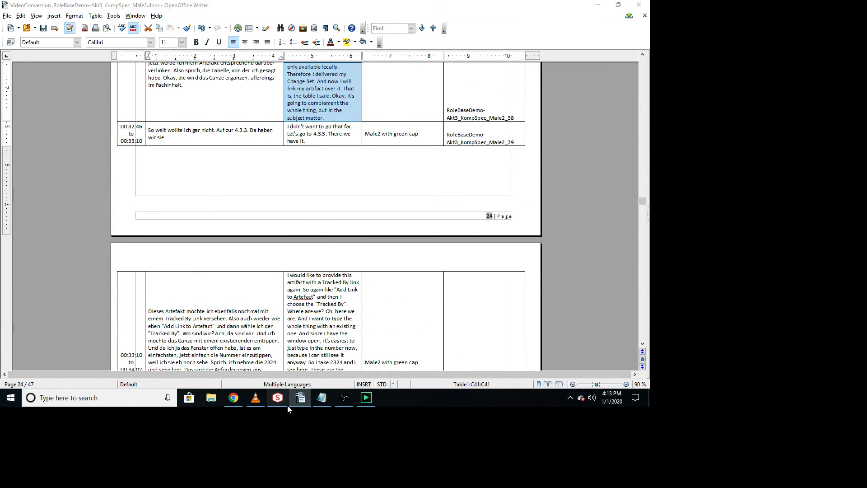
Play the WAV file to the end of the spoken entry and place a marker there at 00:19:20.080.
{"action": "key", "text": "space"}
{"action": "key", "text": "space"}
{"action": "scroll", "coordinate": [259, 271], "scroll_direction": "up", "scroll_amount": 2}
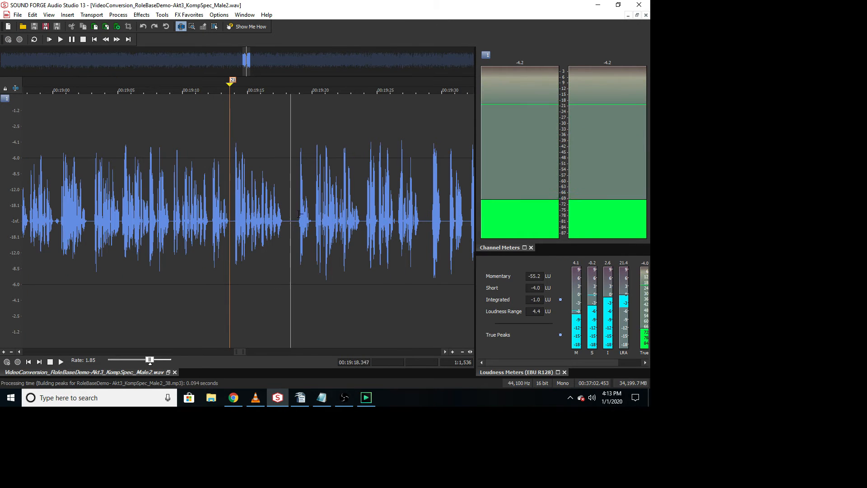
{"action": "key", "text": "Return"}
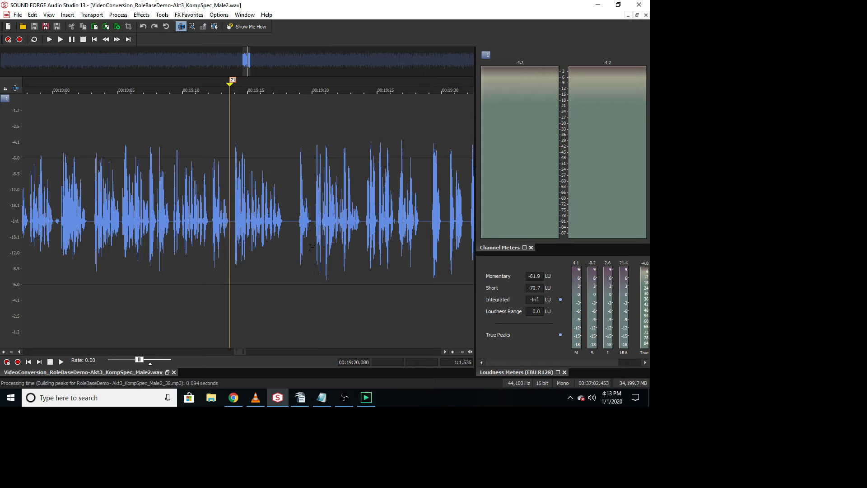
{"action": "key", "text": "m"}
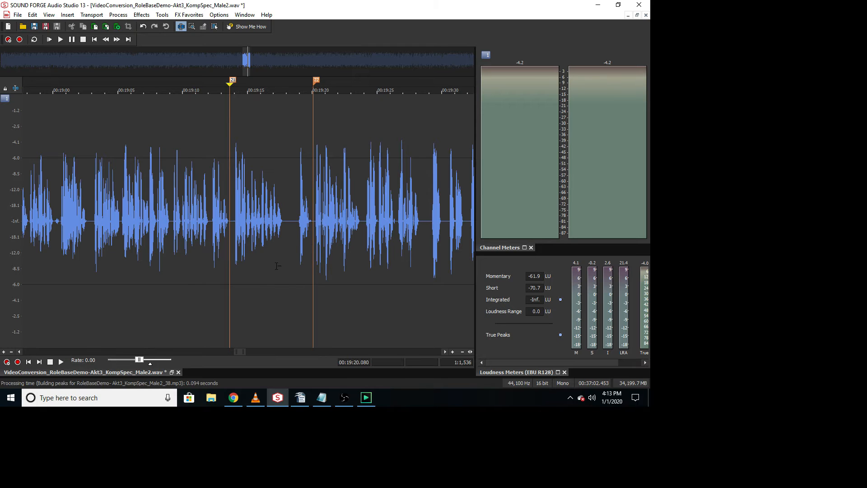
Copy the section between markers 21 and 22 into a new sound file.
{"action": "double_click", "coordinate": [286, 279]}
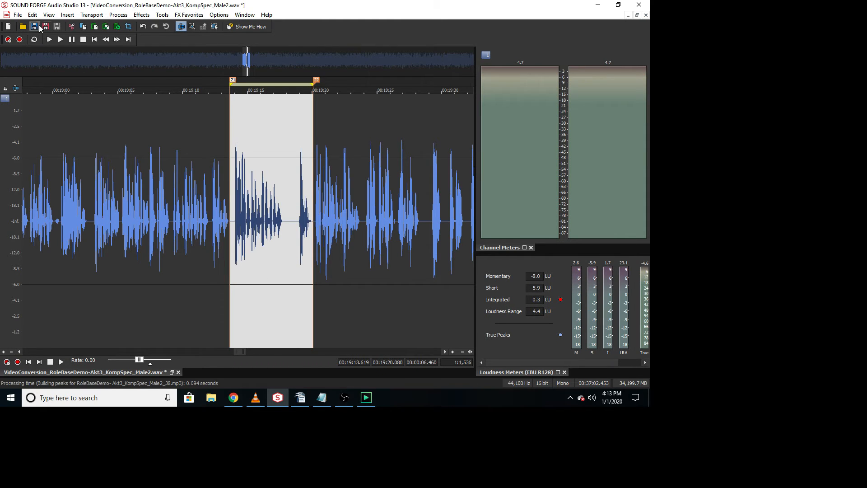
{"action": "left_click", "coordinate": [7, 27]}
{"action": "key", "text": "ctrl+v"}
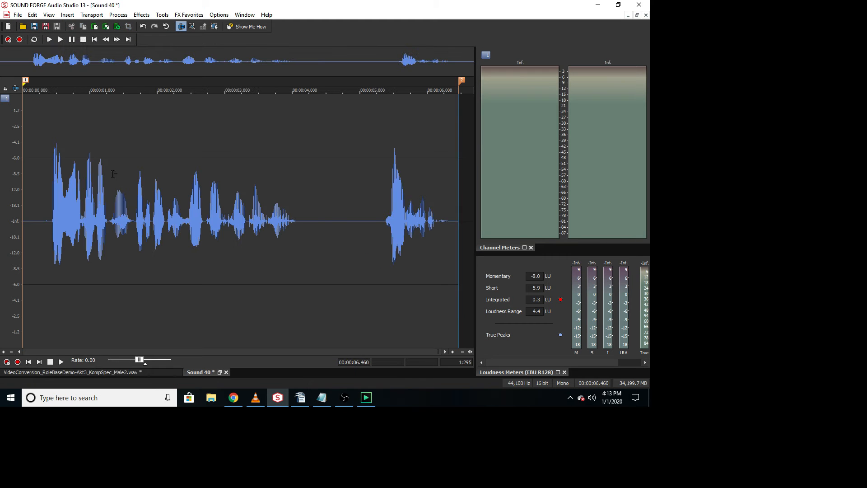
Play the start of the new clip and delete about 0.37 seconds of silence before the first word.
{"action": "key", "text": "space"}
{"action": "key", "text": "space"}
{"action": "left_click_drag", "start_coordinate": [47, 223], "coordinate": [2, 239]}
{"action": "key", "text": "Delete"}
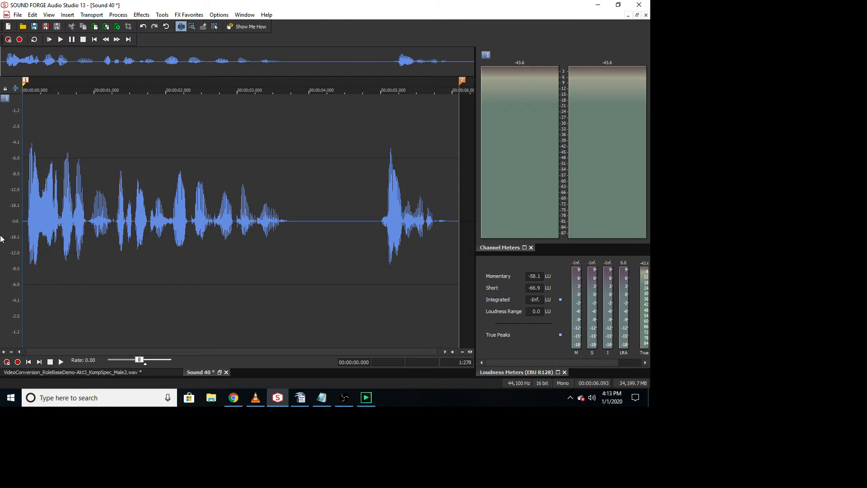
Play the clip and shorten the pause before the last phrase by deleting about 0.86 seconds of silence.
{"action": "key", "text": "space"}
{"action": "left_click", "coordinate": [297, 222]}
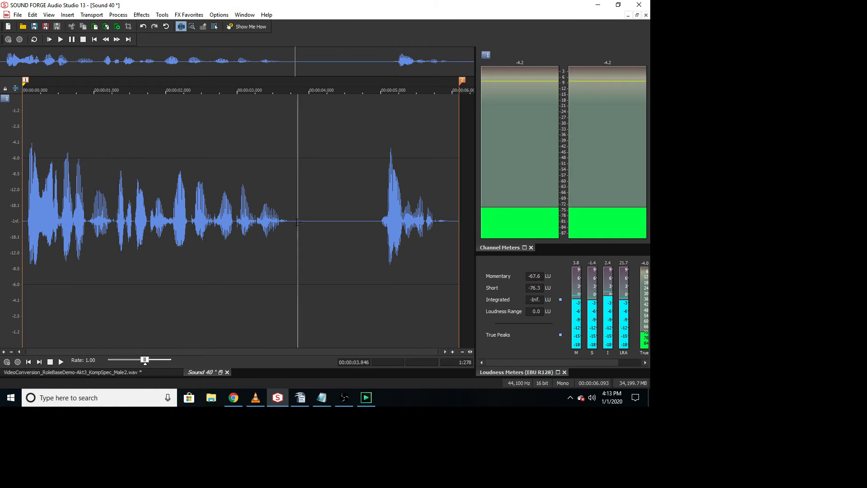
{"action": "left_click_drag", "start_coordinate": [297, 222], "coordinate": [357, 229]}
{"action": "key", "text": "Delete"}
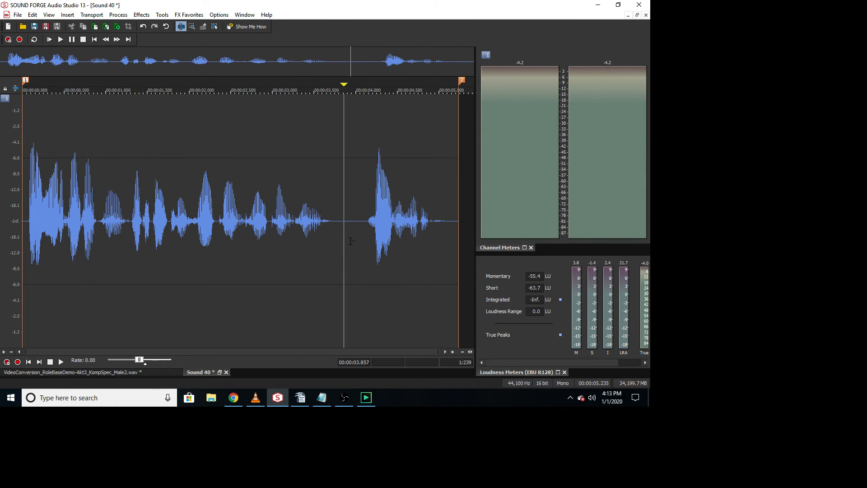
Delete the trailing silence from about 4.907 seconds to the clip's end, and play the pause before the last phrase.
{"action": "key", "text": "space"}
{"action": "left_click", "coordinate": [430, 258]}
{"action": "scroll", "coordinate": [430, 258], "scroll_direction": "up", "scroll_amount": 3}
{"action": "key", "text": "space"}
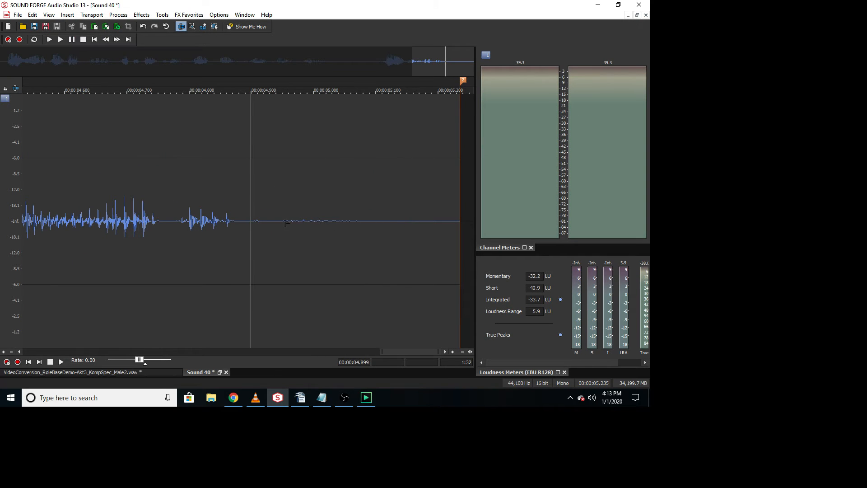
{"action": "left_click_drag", "start_coordinate": [255, 222], "coordinate": [500, 234]}
{"action": "key", "text": "Delete"}
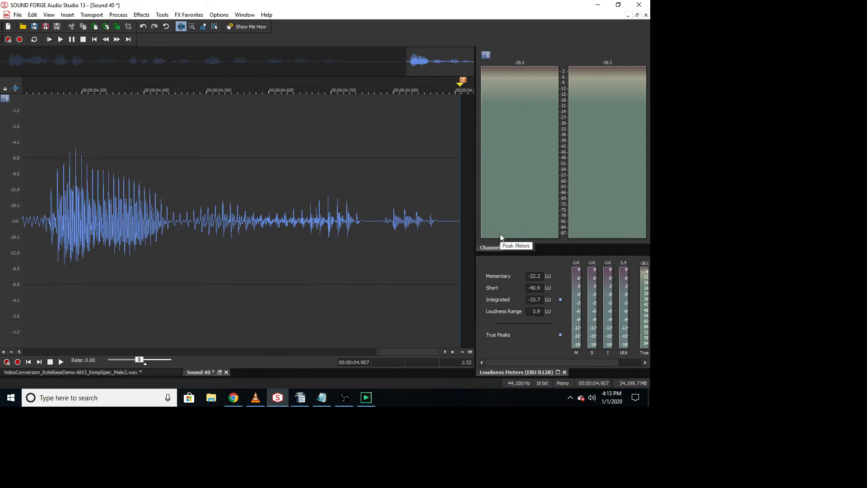
{"action": "scroll", "coordinate": [259, 245], "scroll_direction": "down", "scroll_amount": 3}
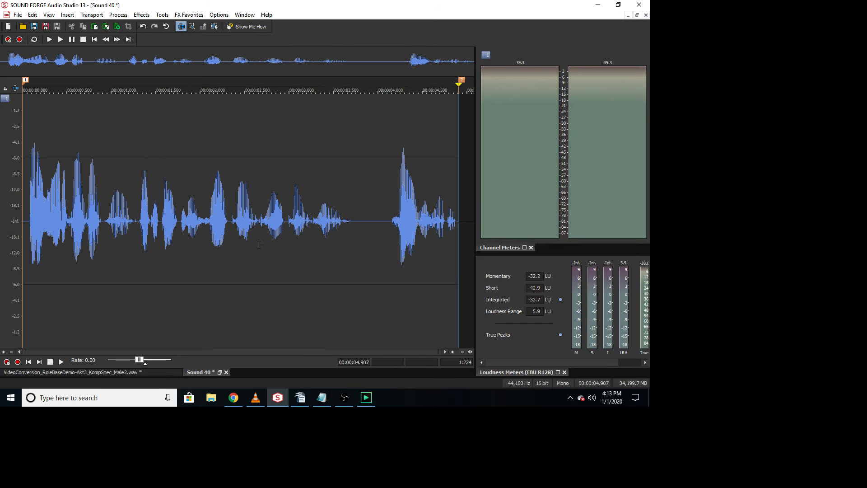
{"action": "left_click", "coordinate": [343, 313]}
{"action": "key", "text": "space"}
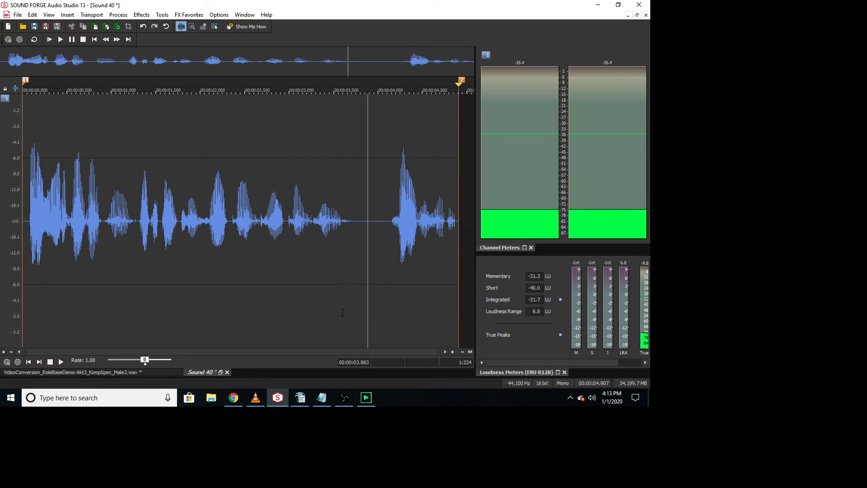
Save the clip as MP3 Audio named RoleBaseDemo- Akt3_KompSpec_Male2_39.mp3 in the Mp3s folder, and close it.
{"action": "left_click", "coordinate": [45, 27]}
{"action": "scroll", "coordinate": [334, 135], "scroll_direction": "down", "scroll_amount": 2}
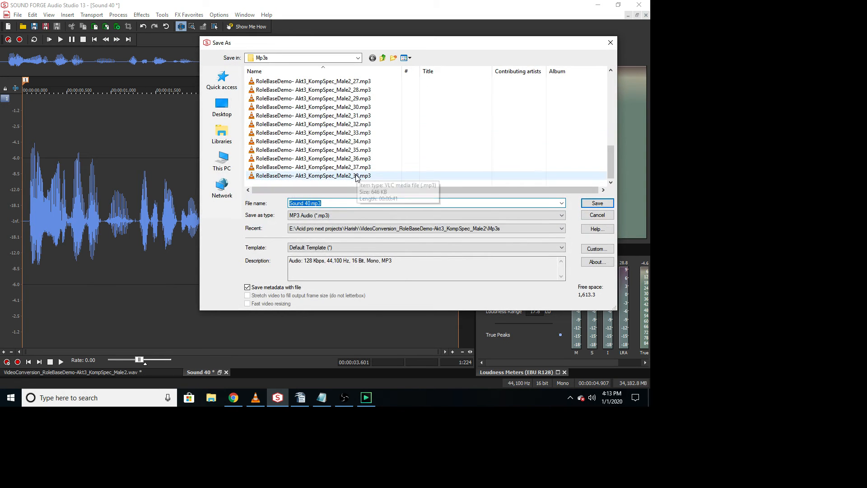
{"action": "left_click", "coordinate": [361, 175]}
{"action": "left_click", "coordinate": [385, 203]}
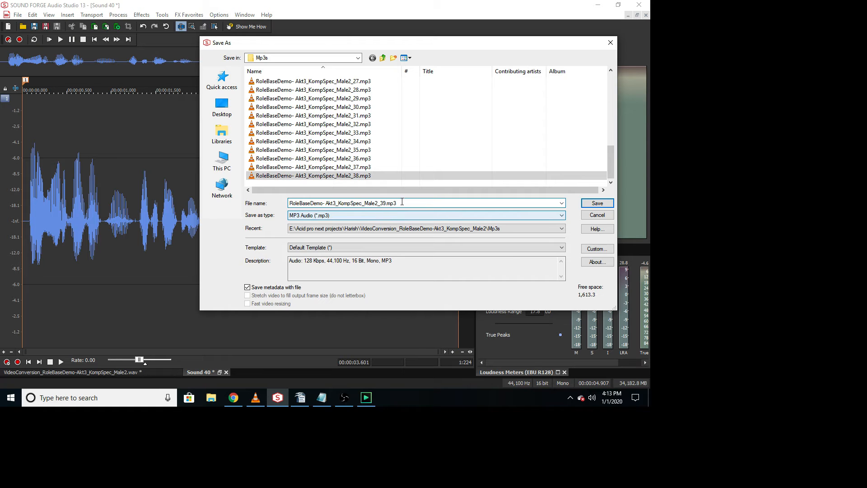
{"action": "type", "text": "9"}
{"action": "left_click", "coordinate": [601, 205]}
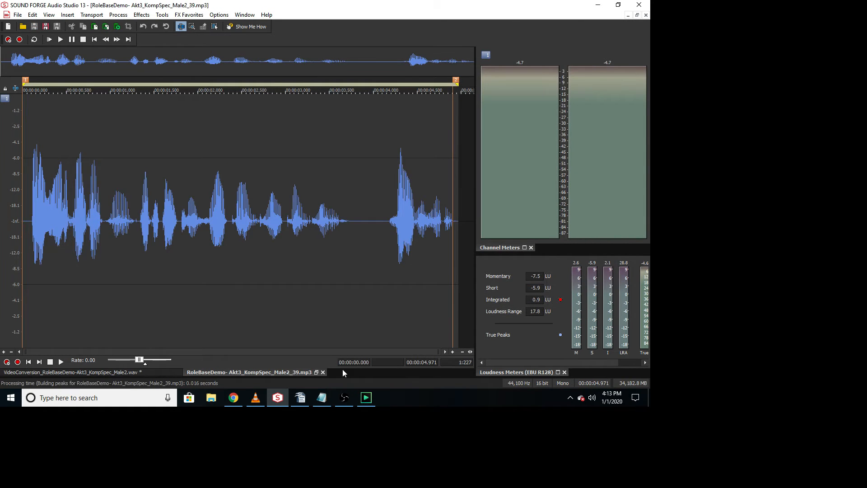
{"action": "left_click", "coordinate": [323, 373]}
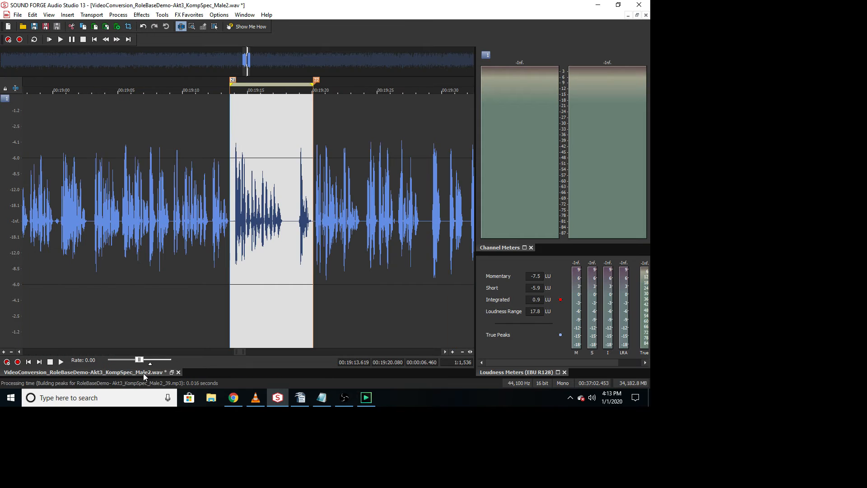
Play the WAV file from marker 22 while following the RoleBaseDemo-Akt3_KompSpec_Male2_40 entry in the Writer transcript, and return to Sound Forge.
{"action": "left_click", "coordinate": [318, 83]}
{"action": "key", "text": "space"}
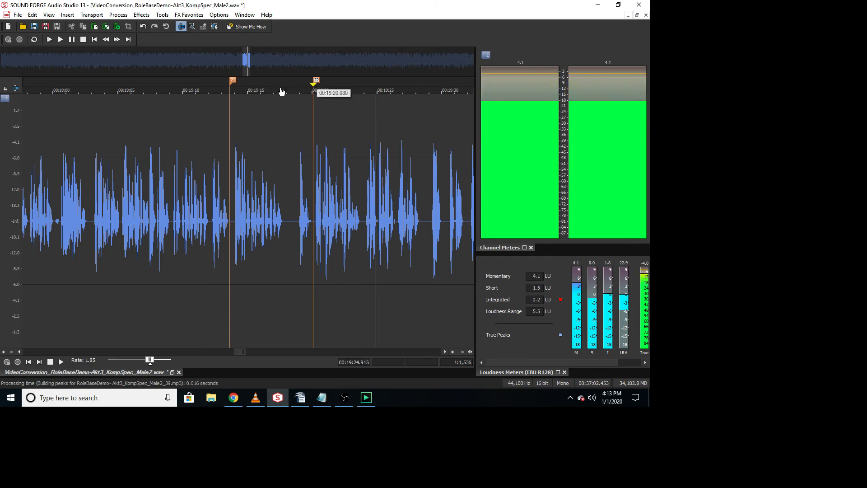
{"action": "left_click", "coordinate": [293, 404]}
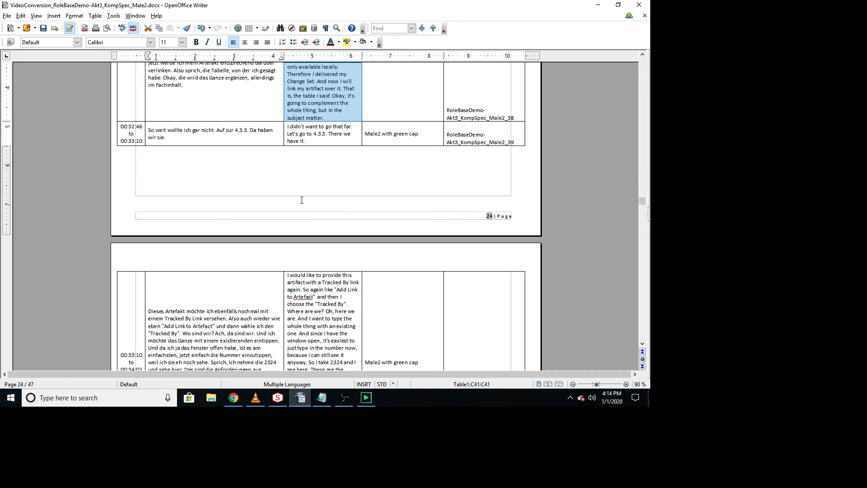
{"action": "scroll", "coordinate": [309, 203], "scroll_direction": "down", "scroll_amount": 5}
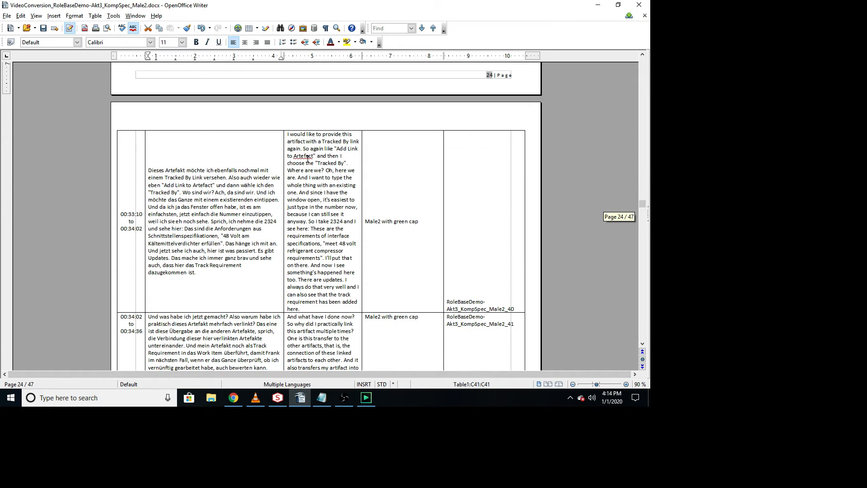
{"action": "left_click_drag", "start_coordinate": [291, 173], "coordinate": [355, 309]}
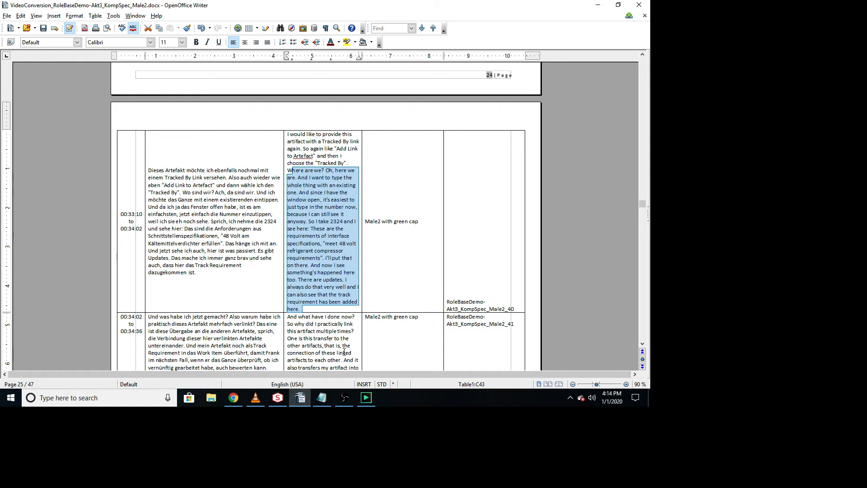
{"action": "left_click", "coordinate": [277, 399]}
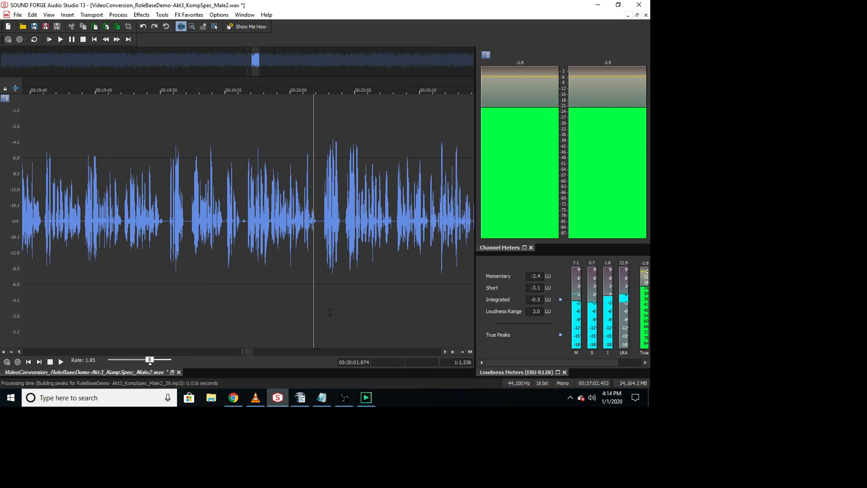
Locate the pause that ends the spoken entry and place a marker there at 00:20:02.242.
{"action": "key", "text": "space"}
{"action": "scroll", "coordinate": [335, 267], "scroll_direction": "down", "scroll_amount": 5}
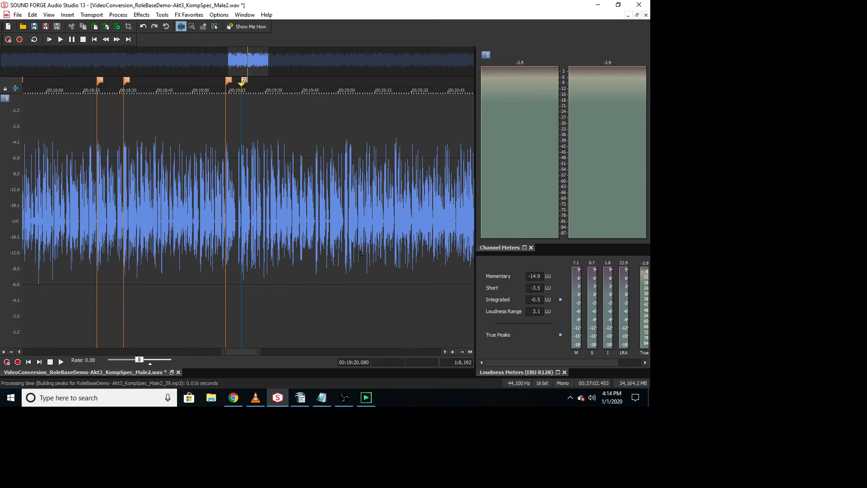
{"action": "left_click", "coordinate": [335, 268]}
{"action": "key", "text": "space"}
{"action": "scroll", "coordinate": [335, 267], "scroll_direction": "up", "scroll_amount": 4}
{"action": "left_click", "coordinate": [268, 229]}
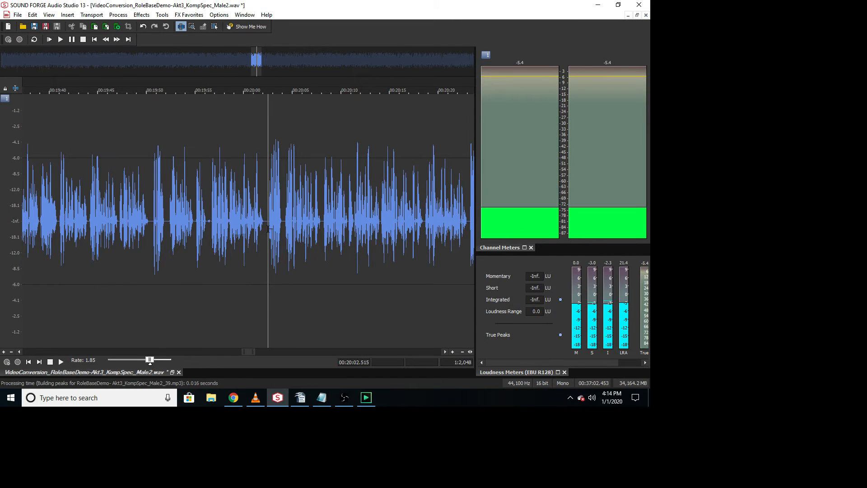
{"action": "key", "text": "space"}
{"action": "scroll", "coordinate": [235, 229], "scroll_direction": "up", "scroll_amount": 5}
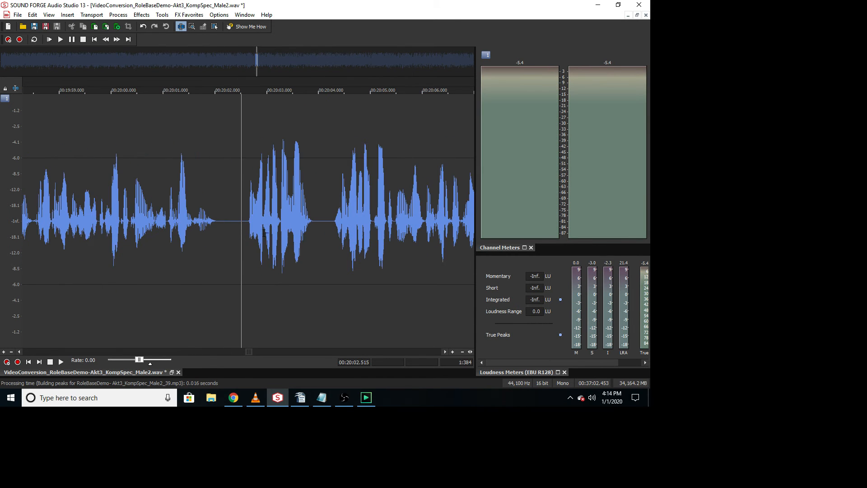
{"action": "left_click", "coordinate": [228, 231]}
{"action": "scroll", "coordinate": [232, 220], "scroll_direction": "down", "scroll_amount": 5}
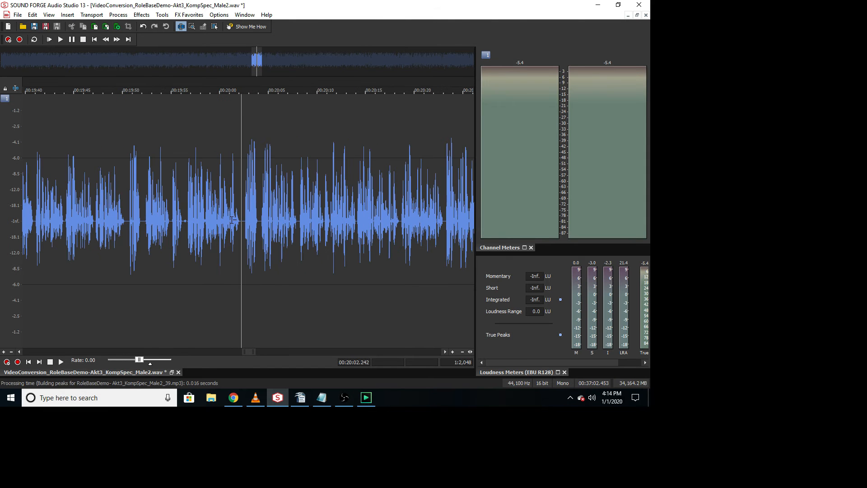
{"action": "scroll", "coordinate": [232, 220], "scroll_direction": "down", "scroll_amount": 5}
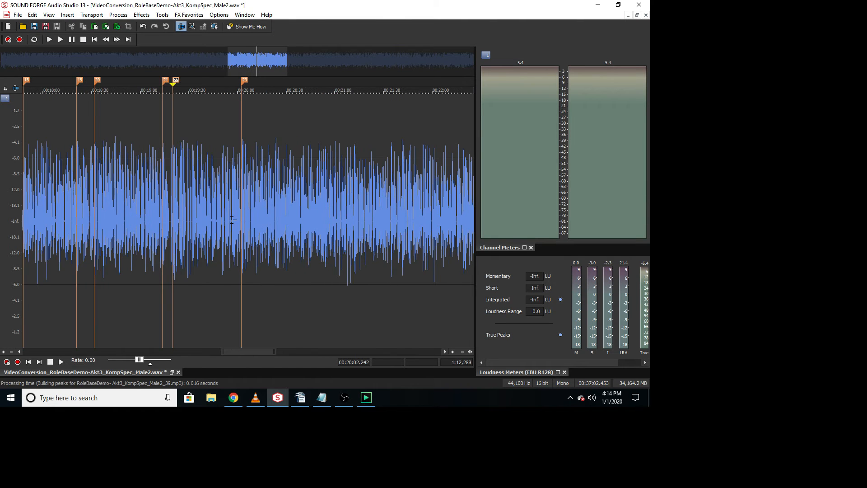
Select the section between markers 22 and 23, play its beginning, and copy it into a new sound file.
{"action": "double_click", "coordinate": [225, 220]}
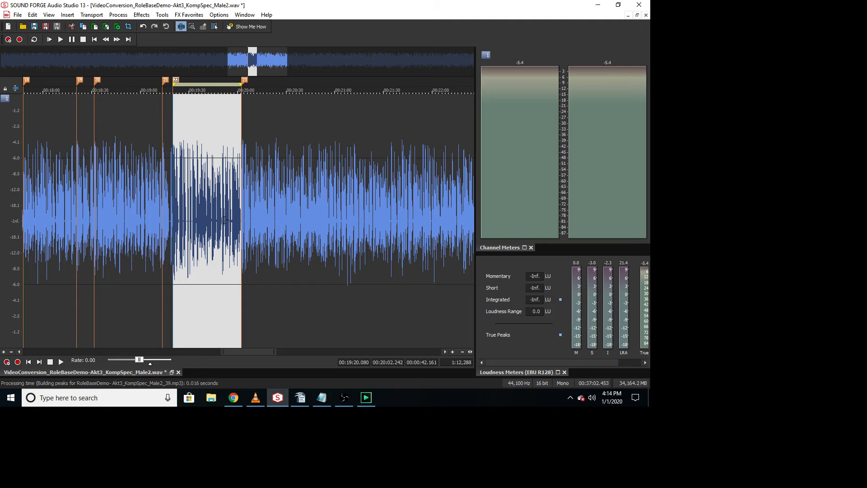
{"action": "key", "text": "space"}
{"action": "key", "text": "space"}
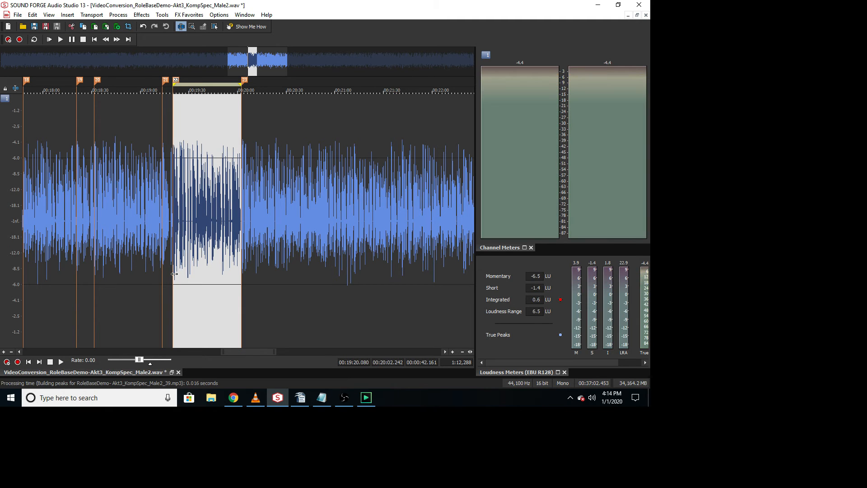
{"action": "scroll", "coordinate": [218, 177], "scroll_direction": "down", "scroll_amount": 4}
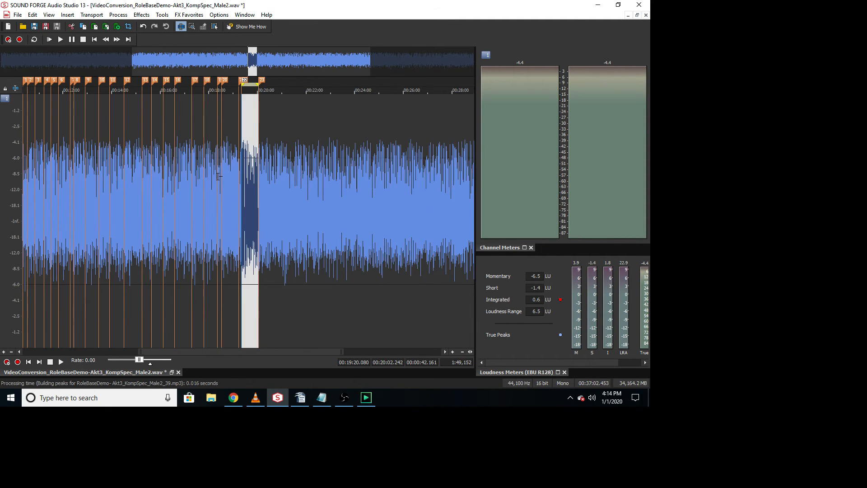
{"action": "scroll", "coordinate": [218, 176], "scroll_direction": "up", "scroll_amount": 8}
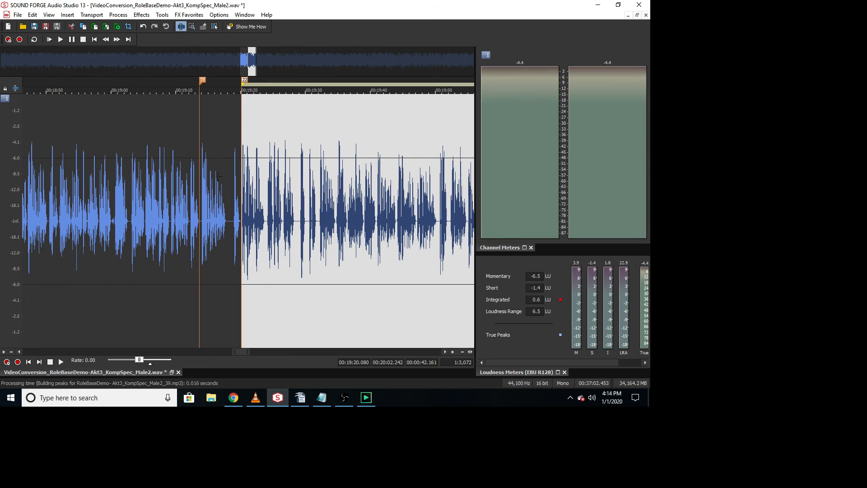
{"action": "left_click", "coordinate": [8, 27]}
{"action": "key", "text": "ctrl+v"}
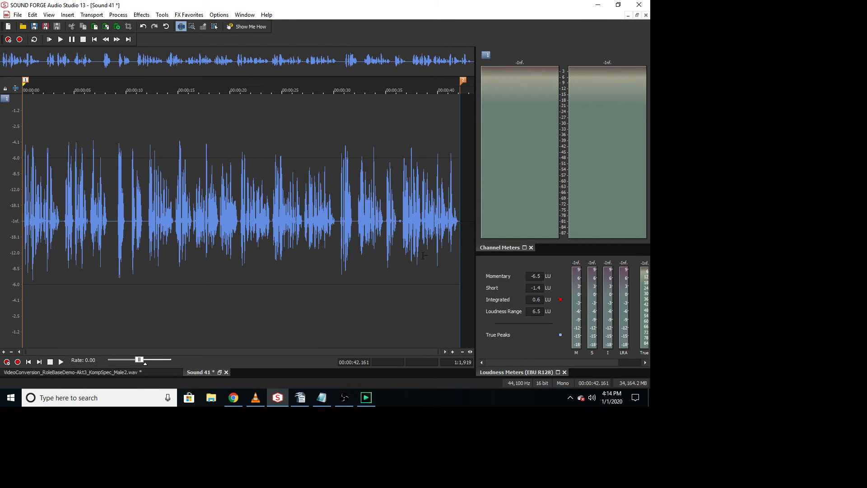
{"action": "scroll", "coordinate": [393, 256], "scroll_direction": "up", "scroll_amount": 2}
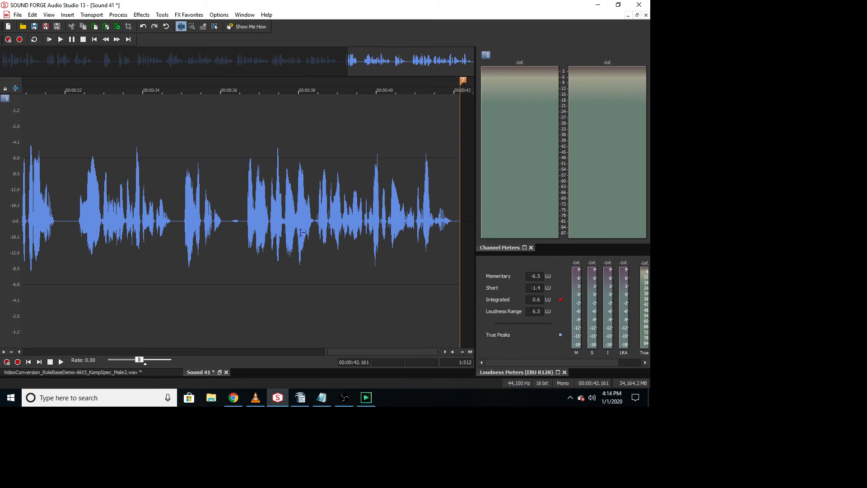
Play the faint noise in the pause at about 00:00:36 of the new clip and delete about 0.39 seconds around it.
{"action": "left_click_drag", "start_coordinate": [226, 229], "coordinate": [241, 228]}
{"action": "scroll", "coordinate": [242, 228], "scroll_direction": "up", "scroll_amount": 2}
{"action": "key", "text": "space"}
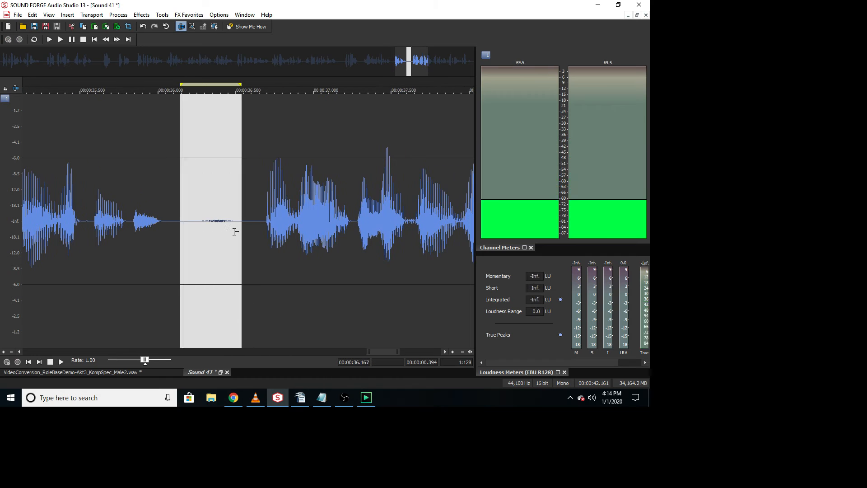
{"action": "key", "text": "Delete"}
Shorten the long silent gap at about 00:00:09 of the clip by deleting two stretches of the silence.
{"action": "scroll", "coordinate": [233, 232], "scroll_direction": "down", "scroll_amount": 4}
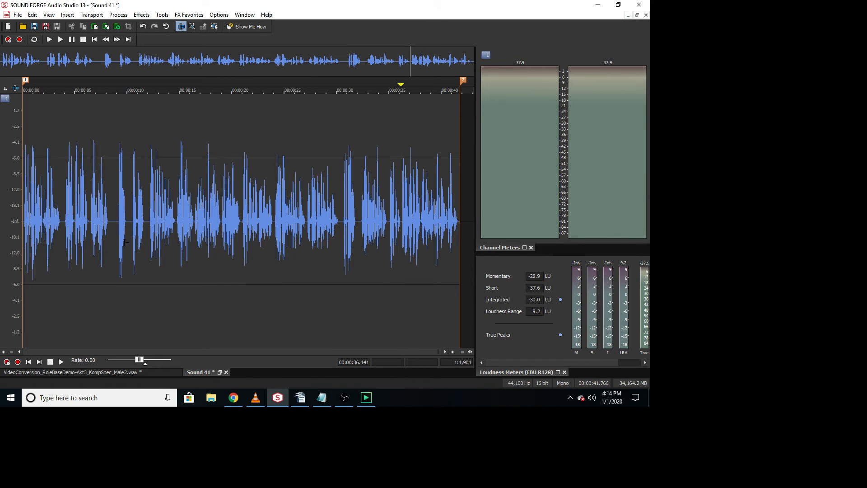
{"action": "left_click", "coordinate": [112, 249]}
{"action": "scroll", "coordinate": [210, 204], "scroll_direction": "up", "scroll_amount": 3}
{"action": "left_click_drag", "start_coordinate": [231, 226], "coordinate": [364, 226]}
{"action": "key", "text": "Delete"}
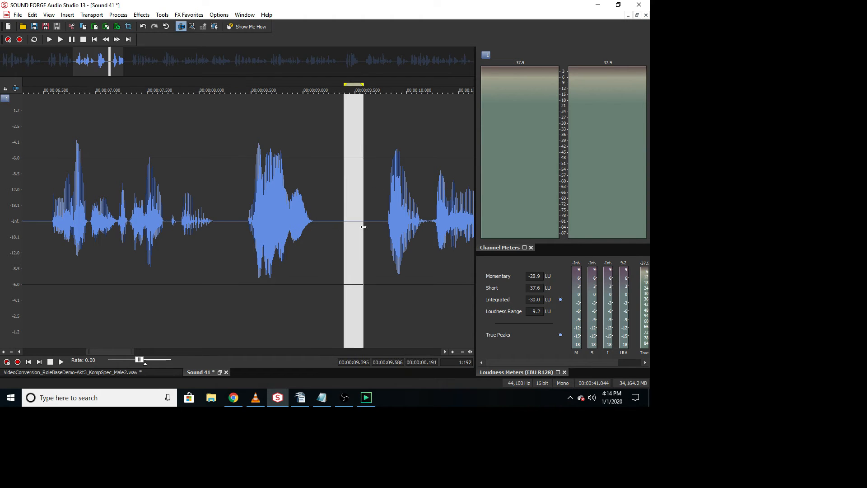
{"action": "key", "text": "Delete"}
{"action": "scroll", "coordinate": [257, 213], "scroll_direction": "down", "scroll_amount": 3}
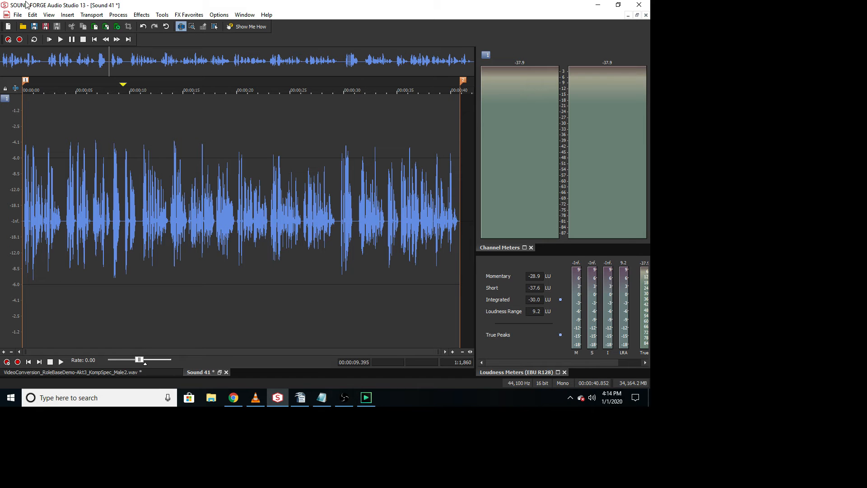
Save the cleaned clip as MP3 Audio named RoleBaseDemo- Akt3_KompSpec_Male2_40.mp3 in the Mp3s folder, and close it.
{"action": "left_click", "coordinate": [45, 26]}
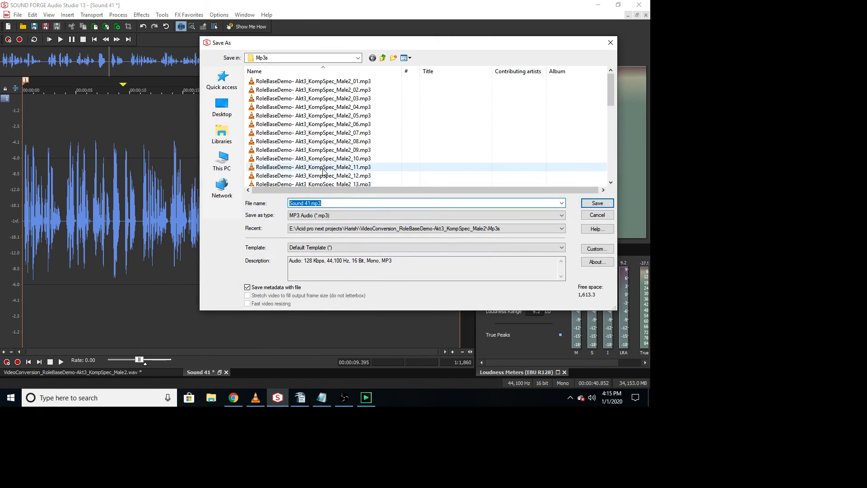
{"action": "scroll", "coordinate": [323, 170], "scroll_direction": "down", "scroll_amount": 9}
{"action": "left_click", "coordinate": [316, 175]}
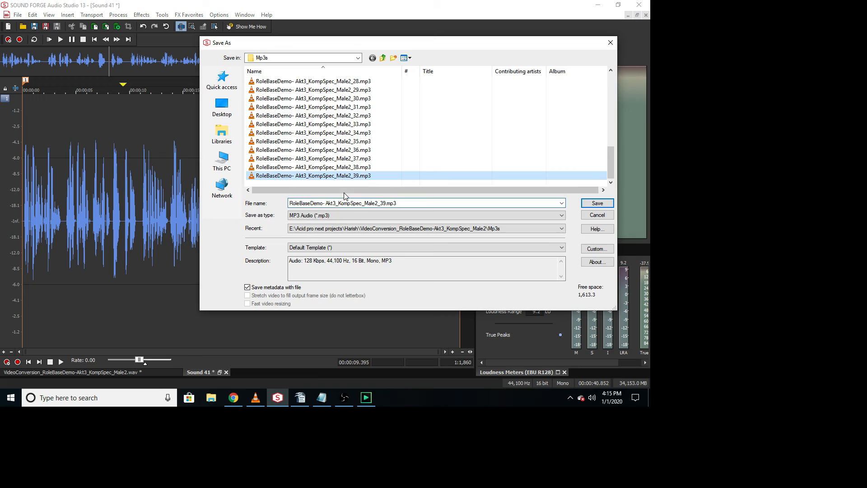
{"action": "double_click", "coordinate": [385, 203]}
{"action": "left_click", "coordinate": [385, 204]}
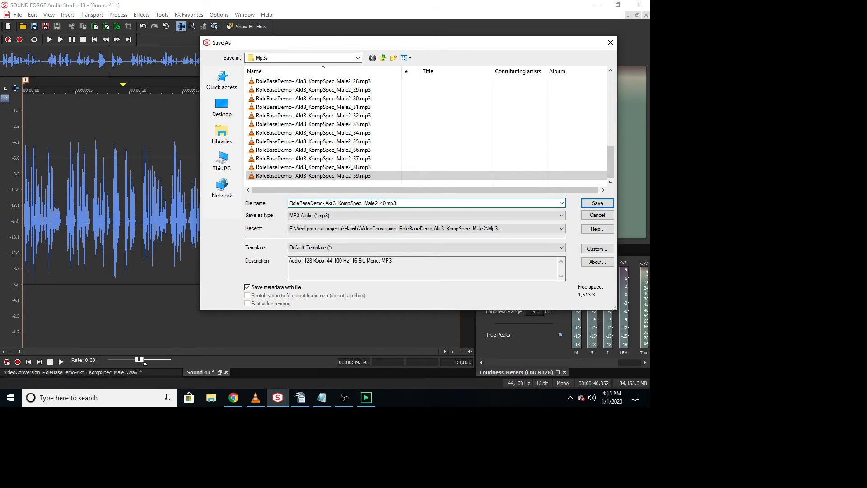
{"action": "left_click", "coordinate": [598, 203]}
{"action": "left_click", "coordinate": [598, 204]}
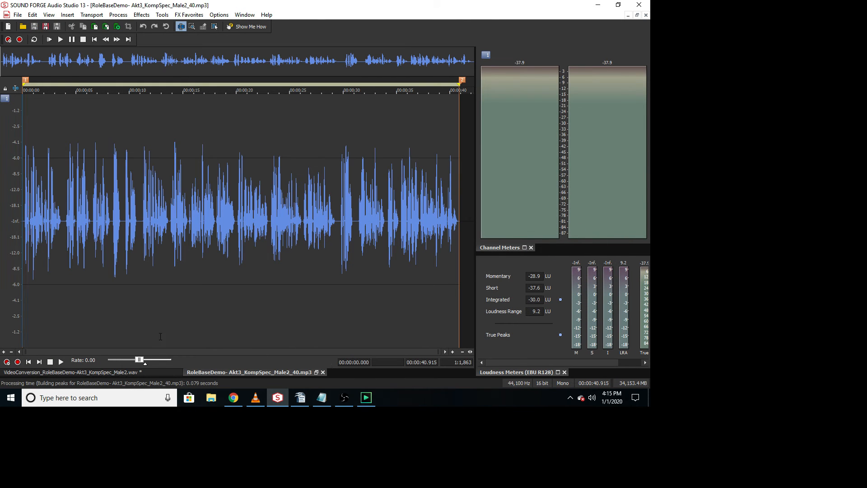
{"action": "left_click", "coordinate": [323, 373]}
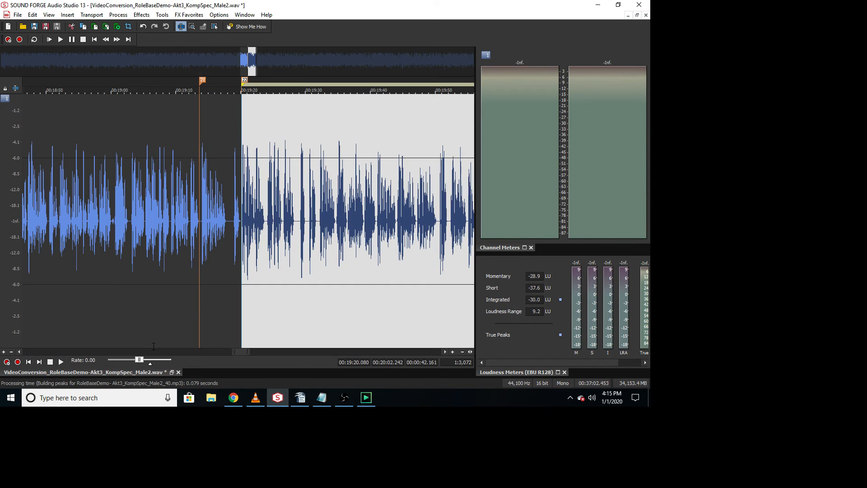
Play the WAV file from marker 23 while following the RoleBaseDemo-Akt3_KompSpec_Male2_41 entry in the Writer transcript, and return to Sound Forge.
{"action": "scroll", "coordinate": [290, 169], "scroll_direction": "down", "scroll_amount": 1}
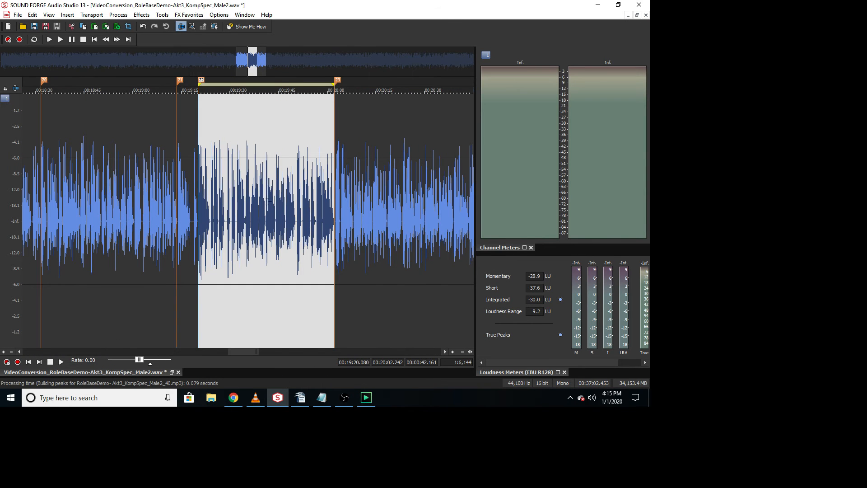
{"action": "left_click", "coordinate": [337, 85]}
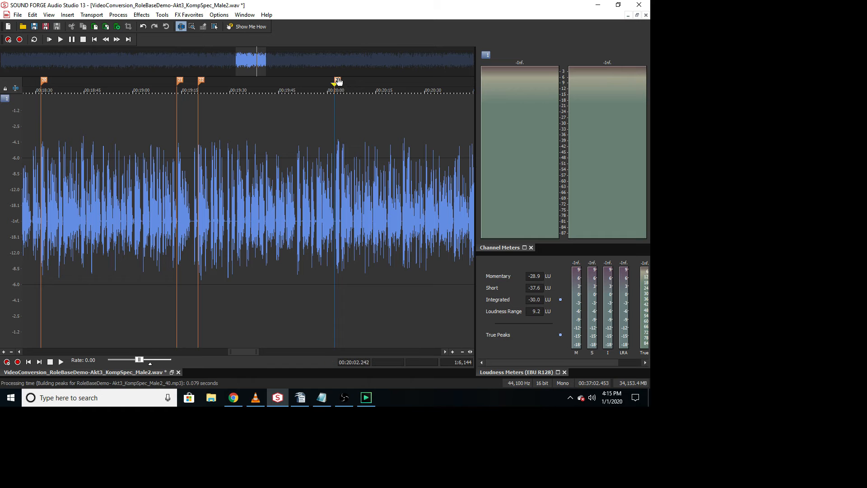
{"action": "key", "text": "space"}
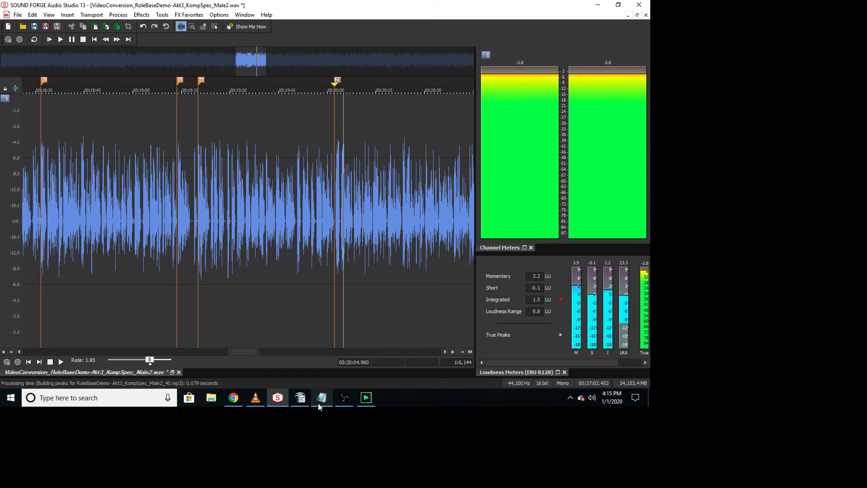
{"action": "left_click", "coordinate": [300, 397]}
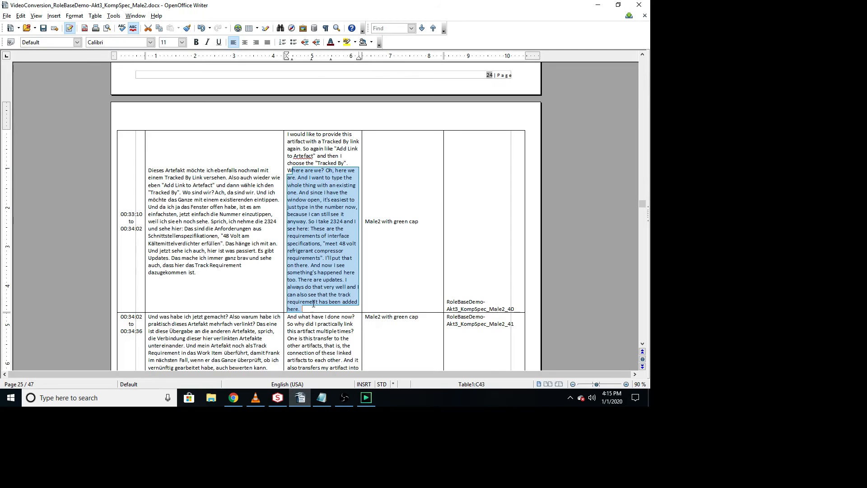
{"action": "scroll", "coordinate": [313, 304], "scroll_direction": "down", "scroll_amount": 6}
{"action": "scroll", "coordinate": [321, 263], "scroll_direction": "up", "scroll_amount": 3}
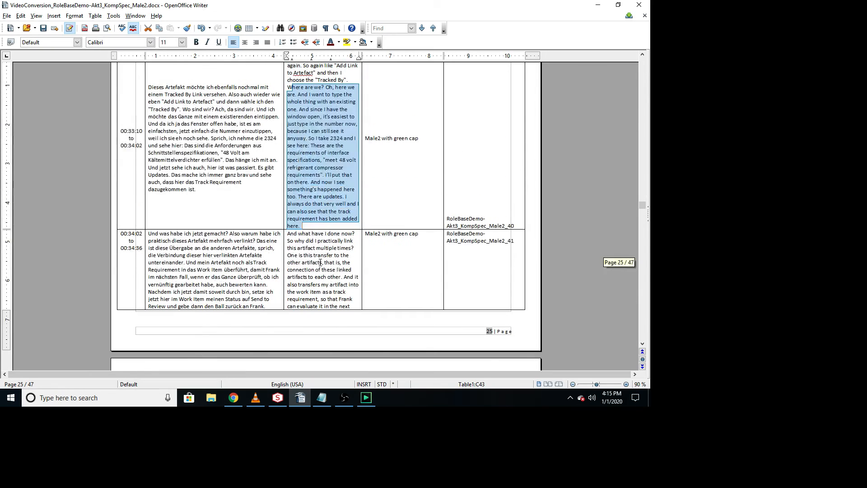
{"action": "scroll", "coordinate": [304, 255], "scroll_direction": "down", "scroll_amount": 6}
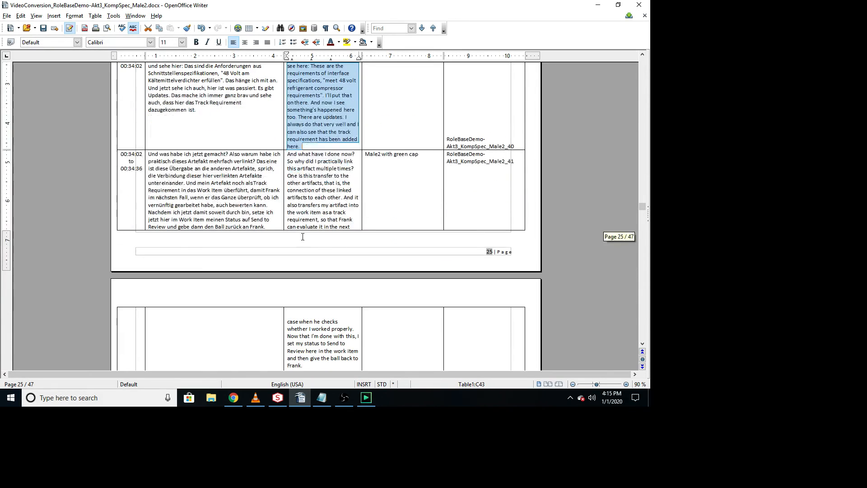
{"action": "scroll", "coordinate": [306, 222], "scroll_direction": "down", "scroll_amount": 3}
{"action": "scroll", "coordinate": [305, 221], "scroll_direction": "up", "scroll_amount": 2}
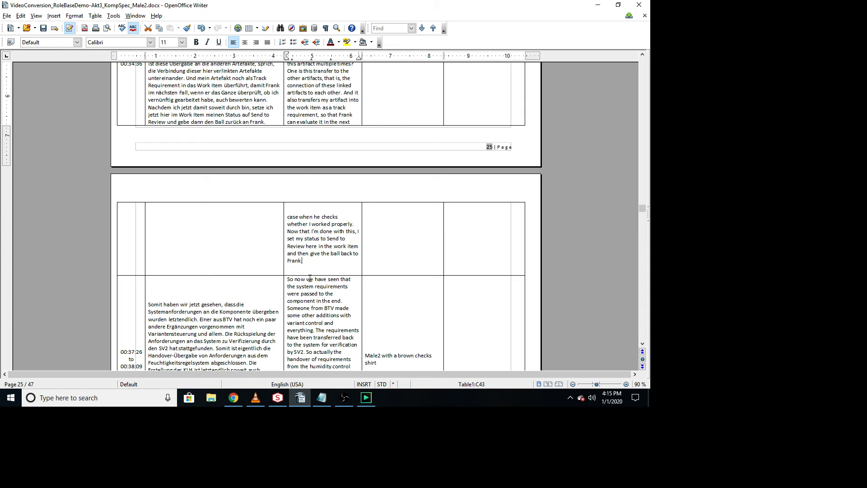
{"action": "left_click", "coordinate": [279, 397]}
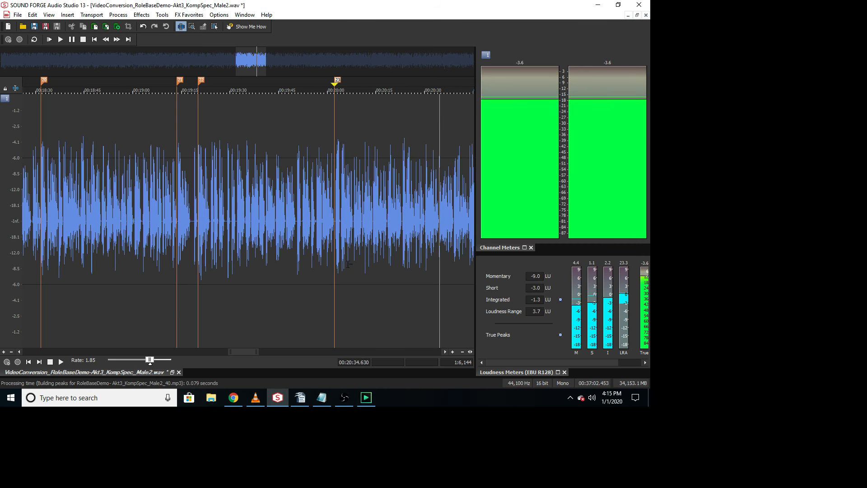
Locate the pause that ends the spoken entry and place a marker there at 00:20:30.114.
{"action": "left_click", "coordinate": [401, 259]}
{"action": "scroll", "coordinate": [402, 259], "scroll_direction": "up", "scroll_amount": 2}
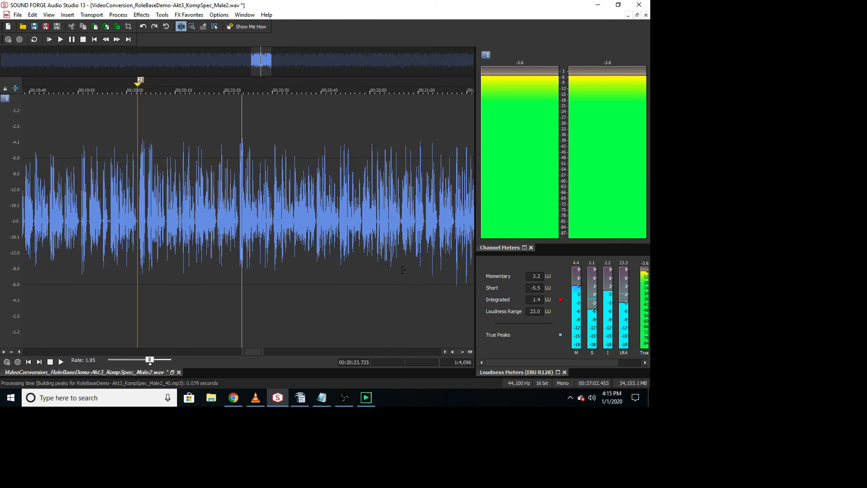
{"action": "left_click", "coordinate": [278, 253]}
{"action": "key", "text": "space"}
{"action": "scroll", "coordinate": [242, 240], "scroll_direction": "up", "scroll_amount": 3}
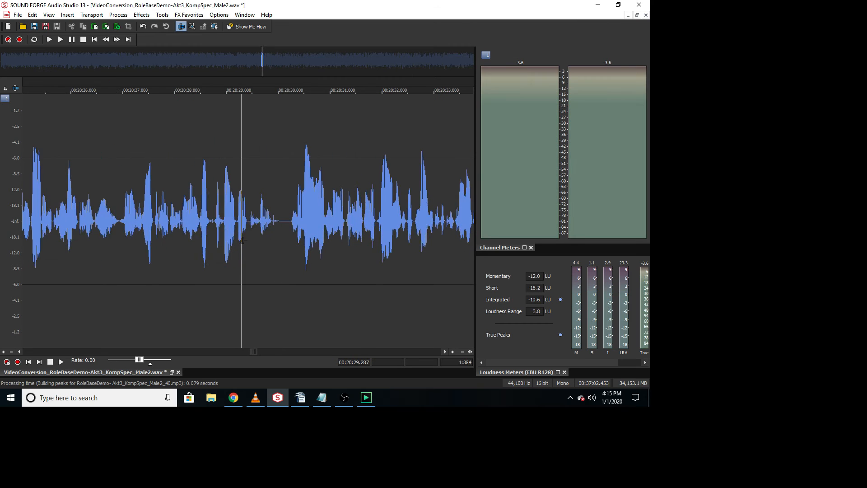
{"action": "left_click", "coordinate": [281, 230]}
{"action": "left_click", "coordinate": [284, 229]}
{"action": "key", "text": "m"}
{"action": "scroll", "coordinate": [285, 205], "scroll_direction": "down", "scroll_amount": 3}
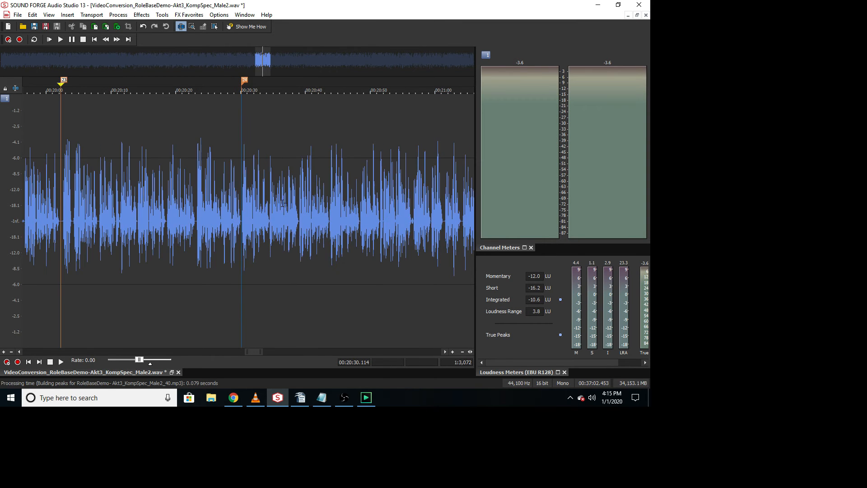
Select the section between markers 23 and 24 and copy it into a new sound file.
{"action": "left_click", "coordinate": [137, 208]}
{"action": "double_click", "coordinate": [140, 206]}
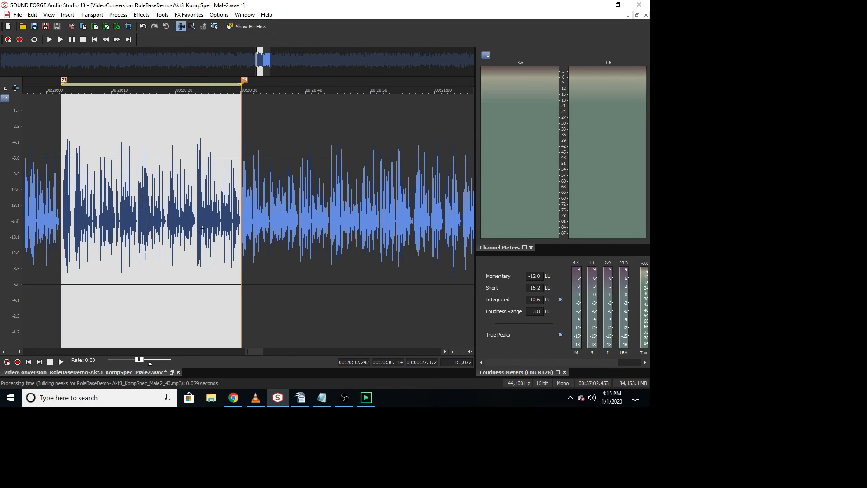
{"action": "left_click", "coordinate": [9, 25]}
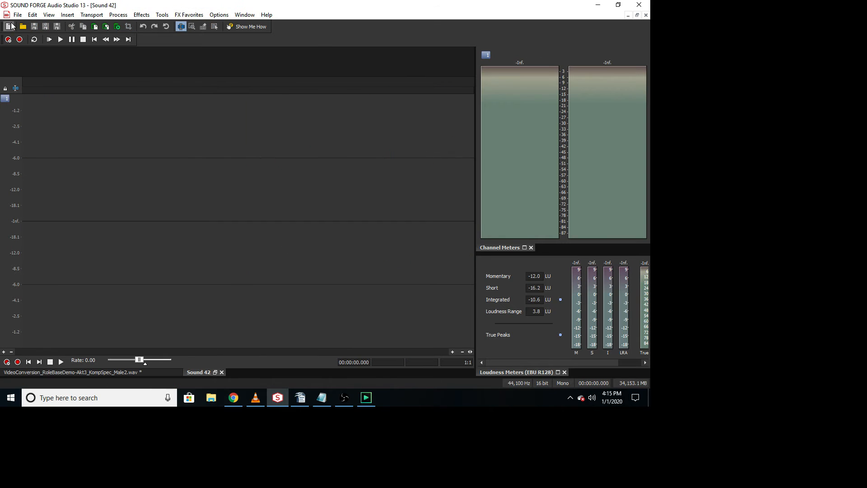
{"action": "key", "text": "ctrl+v"}
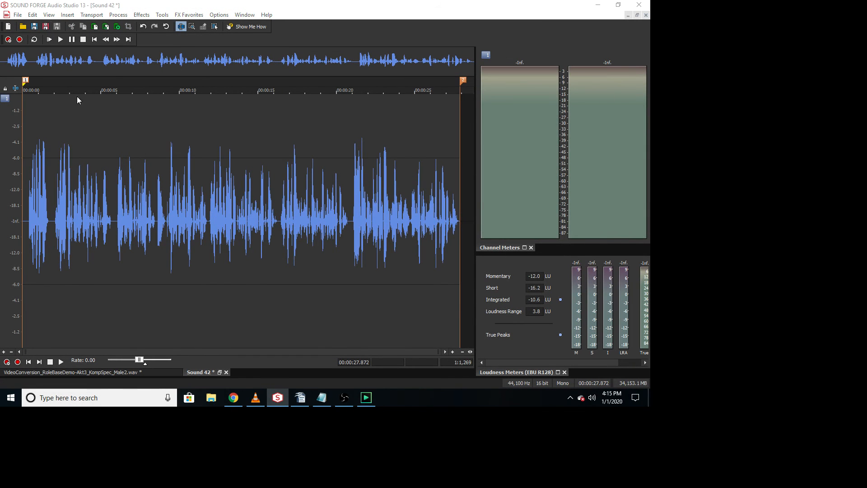
Save the new clip as MP3 Audio named RoleBaseDemo- Akt3_KompSpec_Male2_41.mp3 in the Mp3s folder, and close it.
{"action": "key", "text": "ctrl+s"}
{"action": "scroll", "coordinate": [329, 176], "scroll_direction": "down", "scroll_amount": 9}
{"action": "left_click", "coordinate": [359, 175]}
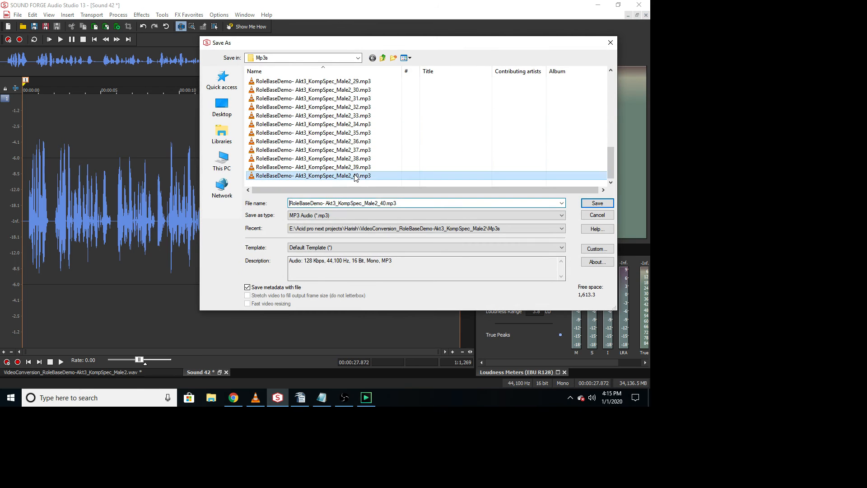
{"action": "double_click", "coordinate": [385, 203]}
{"action": "left_click", "coordinate": [385, 202]}
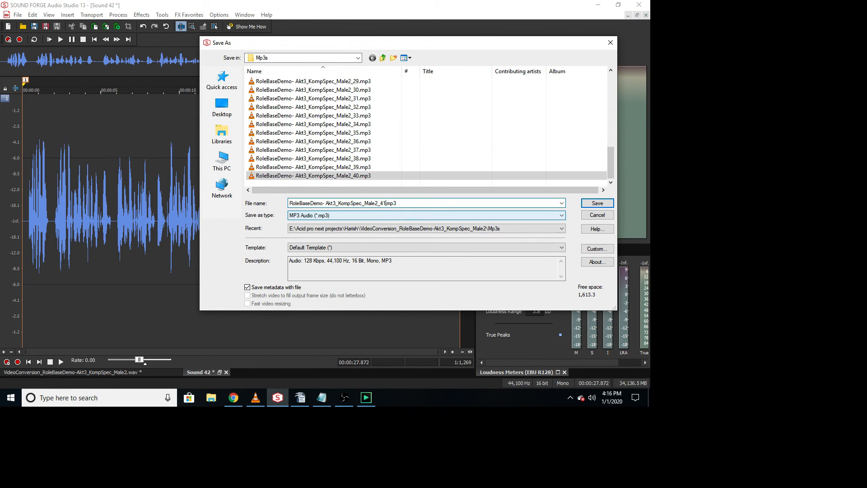
{"action": "type", "text": "1"}
{"action": "key", "text": "Return"}
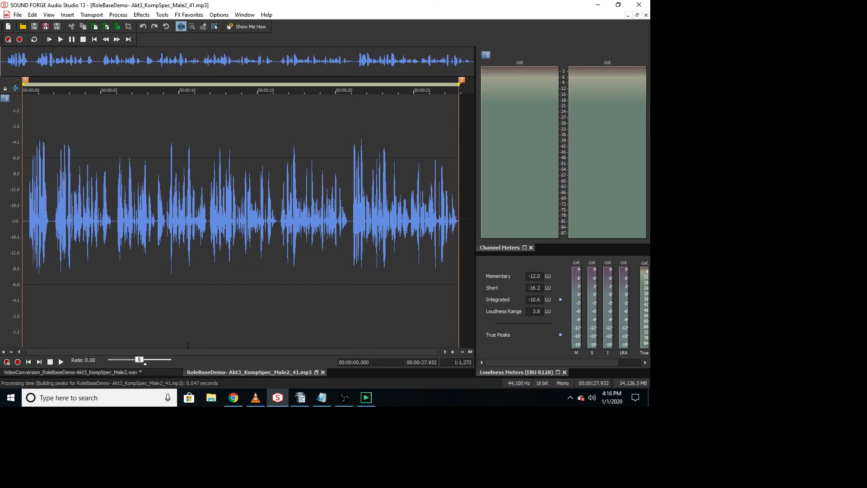
{"action": "left_click", "coordinate": [322, 372]}
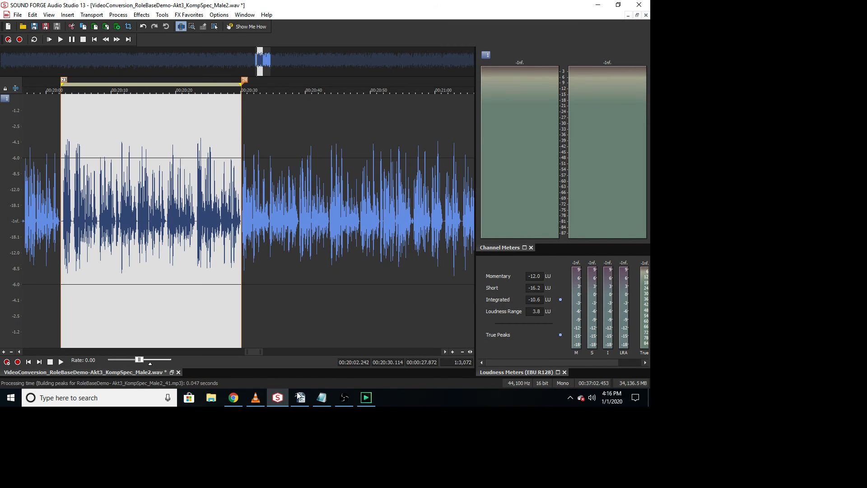
Switch to Notepad to check the clip range noted on the green cap line, and return to Sound Forge.
{"action": "left_click", "coordinate": [321, 398]}
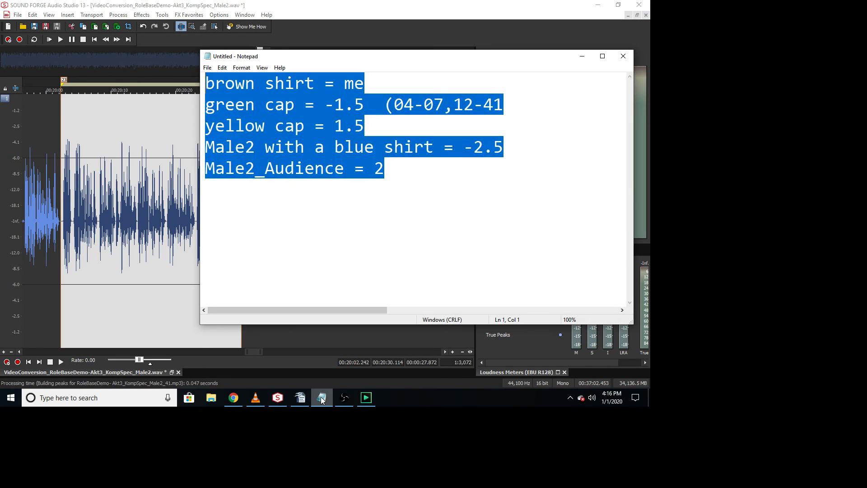
{"action": "left_click", "coordinate": [523, 108]}
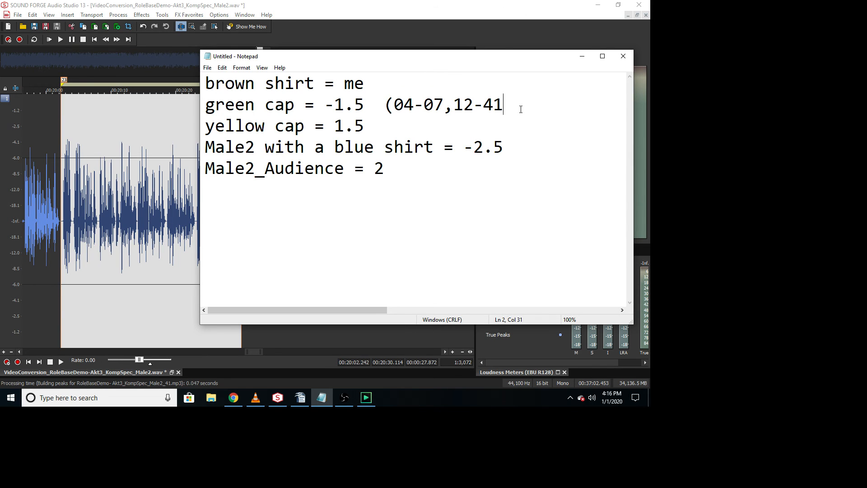
{"action": "left_click", "coordinate": [285, 2]}
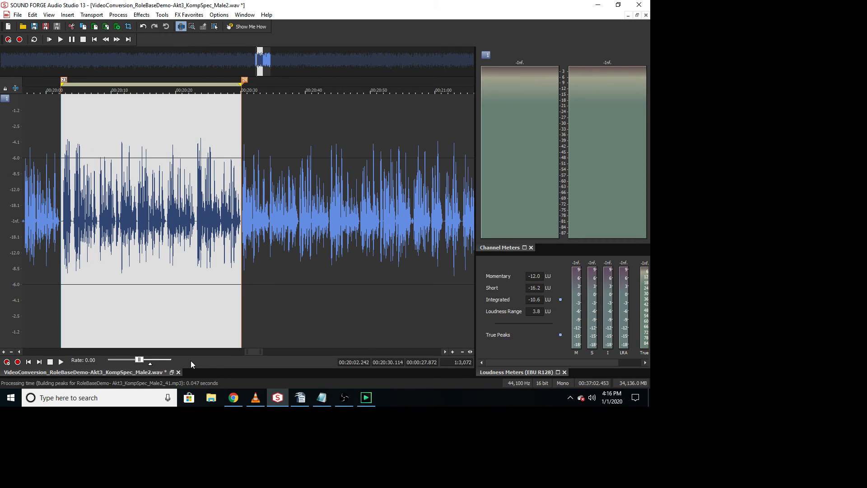
Play the WAV file from marker 24 and highlight the English text of the RoleBaseDemo-Akt3_KompSpec_Male2_42 entry in the Writer transcript.
{"action": "left_click", "coordinate": [245, 81]}
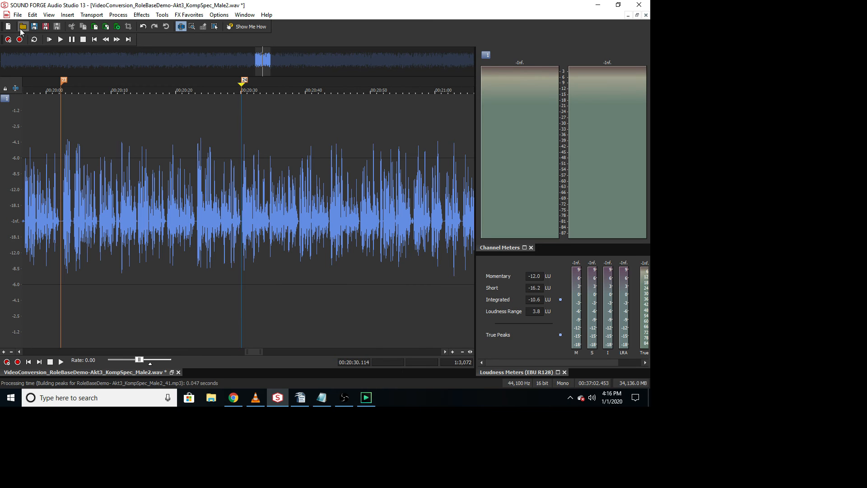
{"action": "key", "text": "l"}
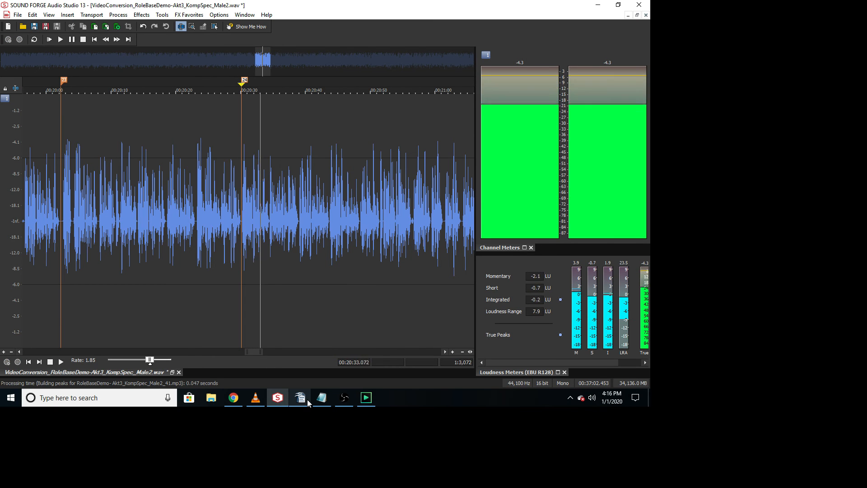
{"action": "left_click", "coordinate": [305, 399]}
{"action": "scroll", "coordinate": [329, 285], "scroll_direction": "down", "scroll_amount": 10}
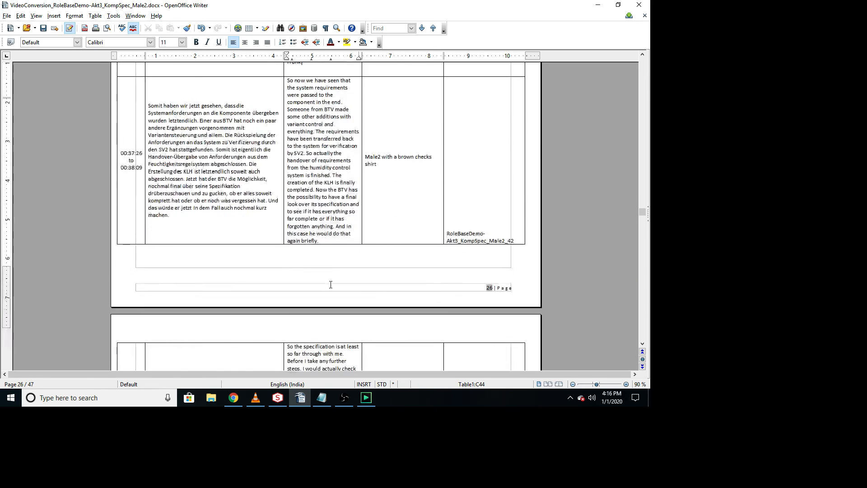
{"action": "scroll", "coordinate": [329, 285], "scroll_direction": "down", "scroll_amount": 9}
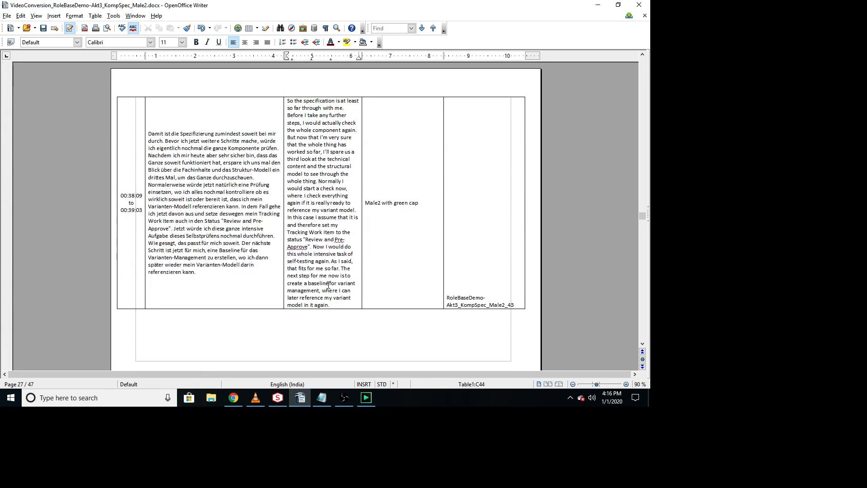
{"action": "scroll", "coordinate": [329, 285], "scroll_direction": "up", "scroll_amount": 5}
{"action": "scroll", "coordinate": [328, 285], "scroll_direction": "up", "scroll_amount": 6}
{"action": "left_click_drag", "start_coordinate": [332, 255], "coordinate": [305, 102]}
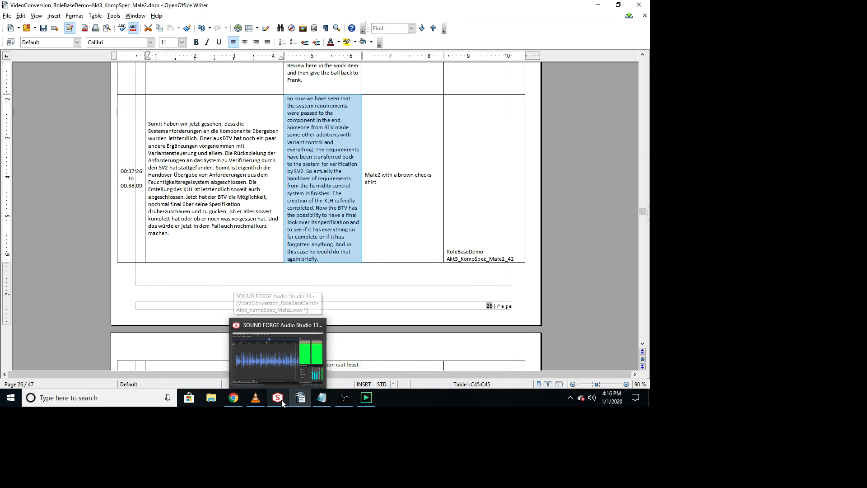
Return to Sound Forge and play the WAV file around 00:21:01 to 00:21:04 to find where the entry's speech ends.
{"action": "left_click", "coordinate": [275, 373]}
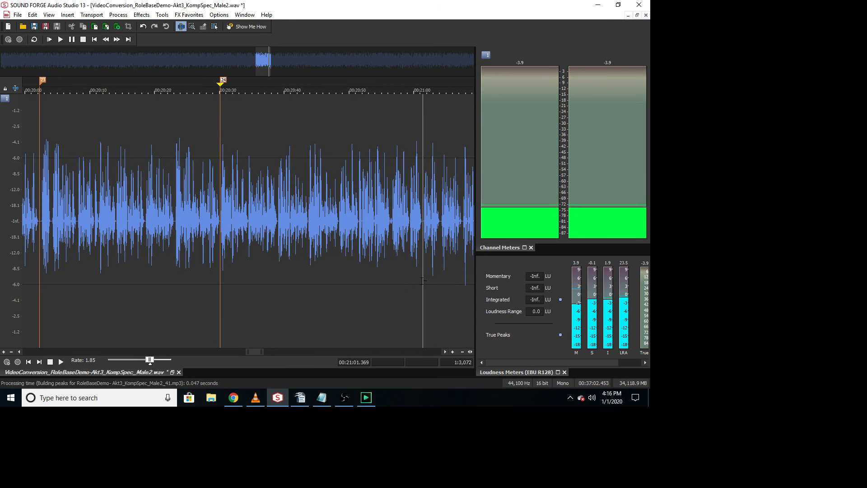
{"action": "scroll", "coordinate": [210, 233], "scroll_direction": "up", "scroll_amount": 3}
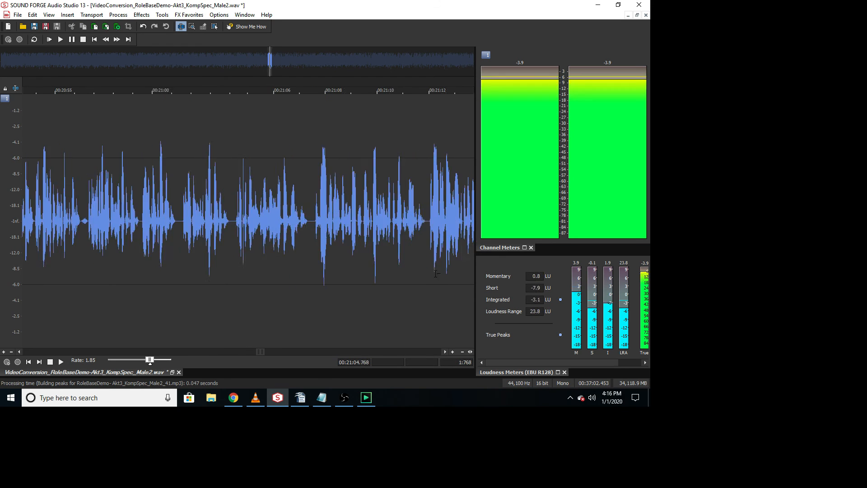
{"action": "key", "text": "space"}
{"action": "scroll", "coordinate": [210, 233], "scroll_direction": "down", "scroll_amount": 3}
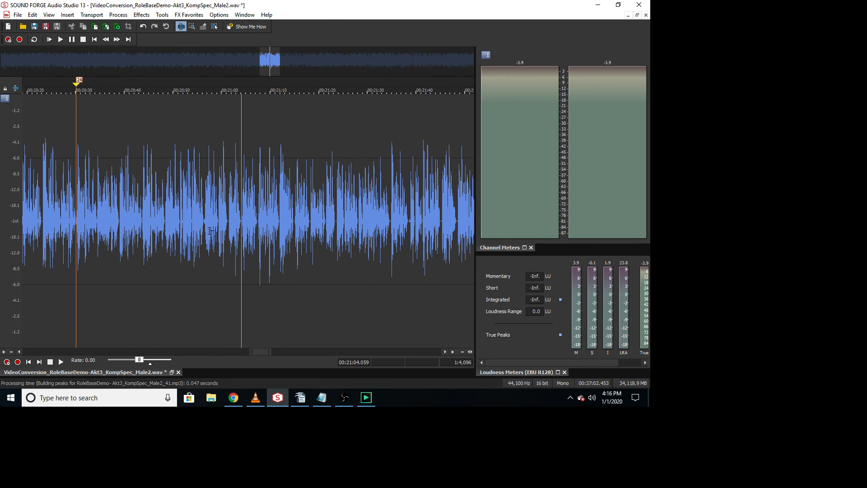
{"action": "key", "text": "shift+End"}
{"action": "left_click", "coordinate": [238, 244]}
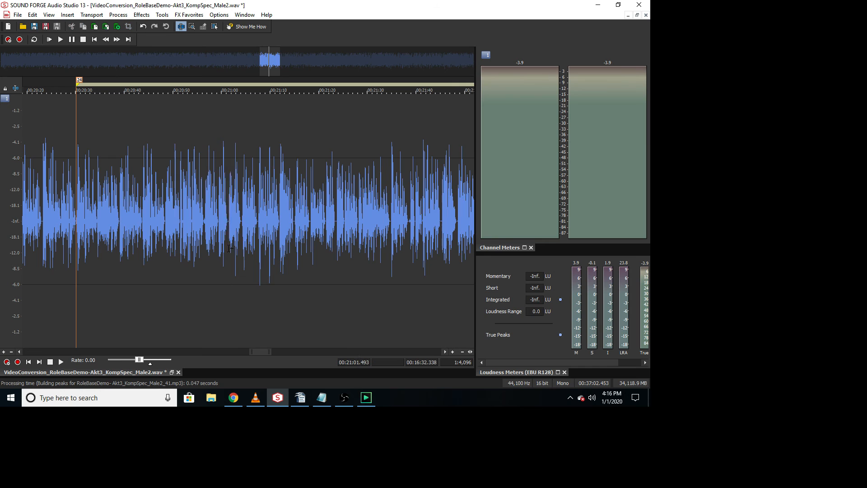
{"action": "key", "text": "space"}
{"action": "scroll", "coordinate": [239, 244], "scroll_direction": "up", "scroll_amount": 3}
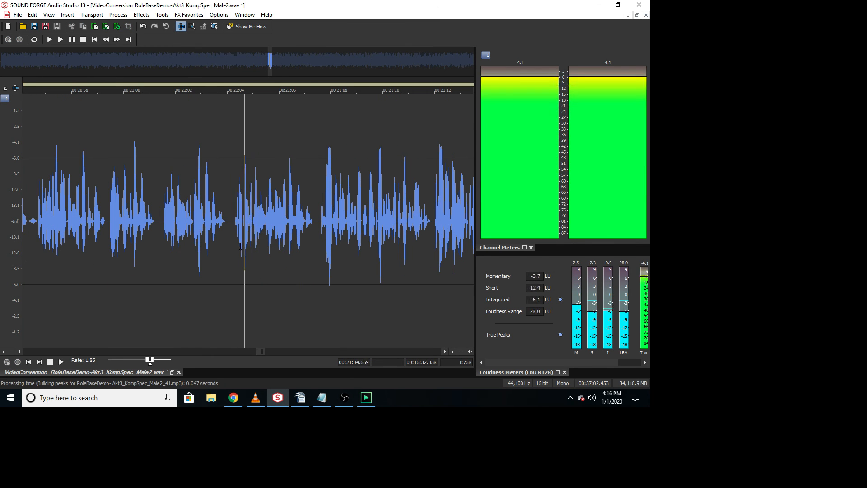
{"action": "key", "text": "space"}
Add a marker in the silent gap at about 00:21:04.100 in the WAV file.
{"action": "left_click", "coordinate": [230, 233]}
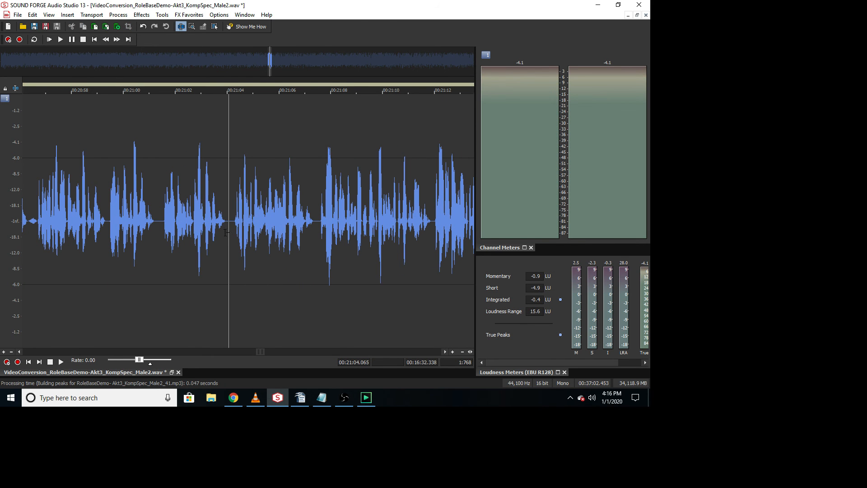
{"action": "double_click", "coordinate": [186, 239]}
{"action": "left_click", "coordinate": [230, 234]}
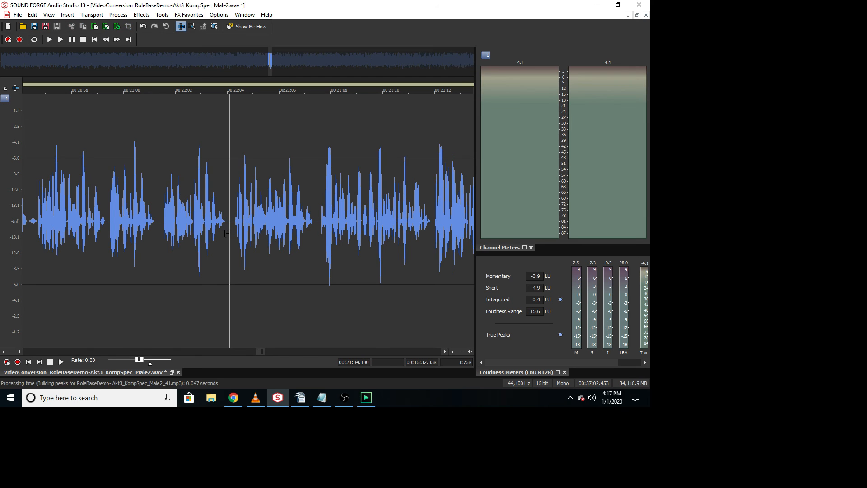
{"action": "key", "text": "m"}
Copy the section between markers 24 and 25 into a new sound file and play the end of the clip.
{"action": "scroll", "coordinate": [213, 236], "scroll_direction": "down", "scroll_amount": 1}
{"action": "scroll", "coordinate": [214, 237], "scroll_direction": "down", "scroll_amount": 2}
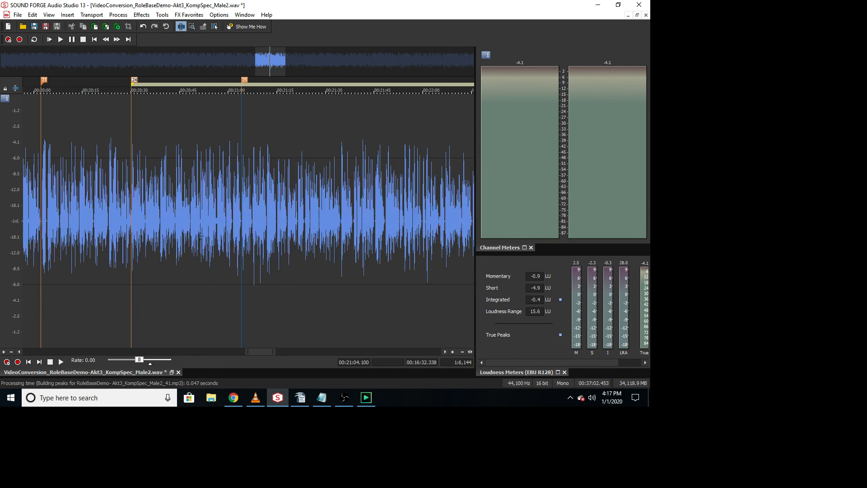
{"action": "double_click", "coordinate": [180, 242]}
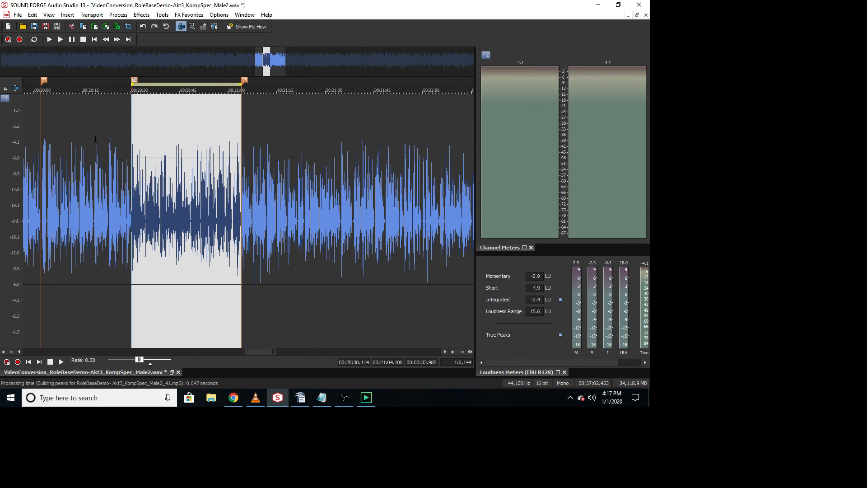
{"action": "left_click", "coordinate": [9, 27]}
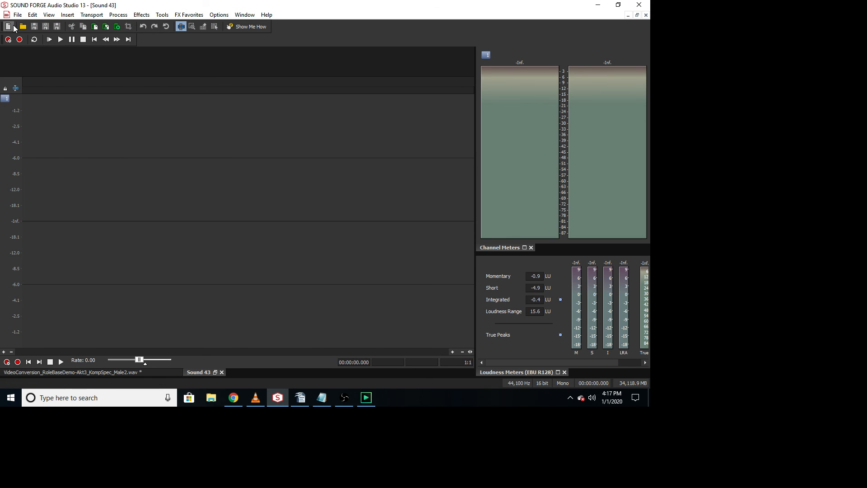
{"action": "key", "text": "ctrl+v"}
{"action": "left_click", "coordinate": [450, 282]}
{"action": "key", "text": "space"}
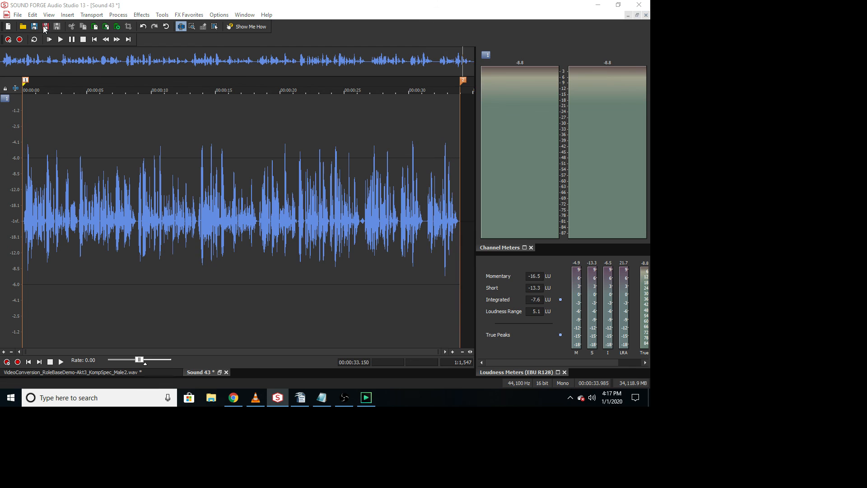
Save the new clip as MP3 Audio named RoleBaseDemo- Akt3_KompSpec_Male2_42.mp3 in the Mp3s folder, and close it.
{"action": "left_click", "coordinate": [45, 27]}
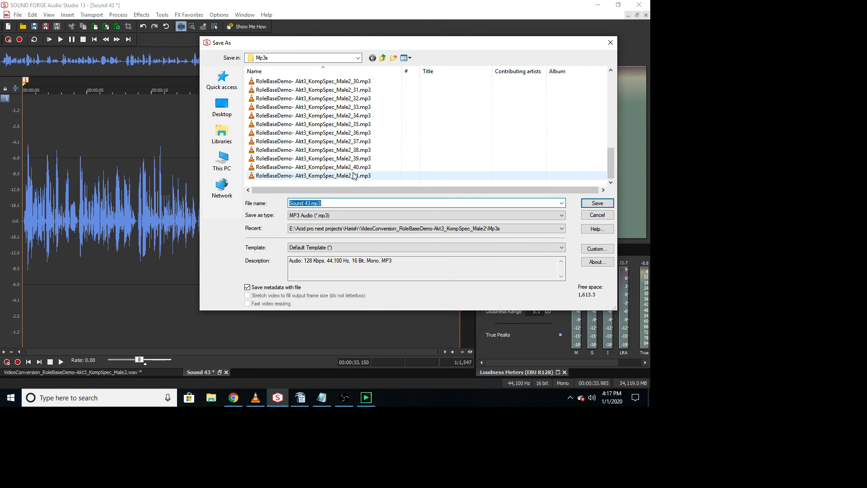
{"action": "left_click", "coordinate": [354, 176]}
{"action": "left_click", "coordinate": [385, 204]}
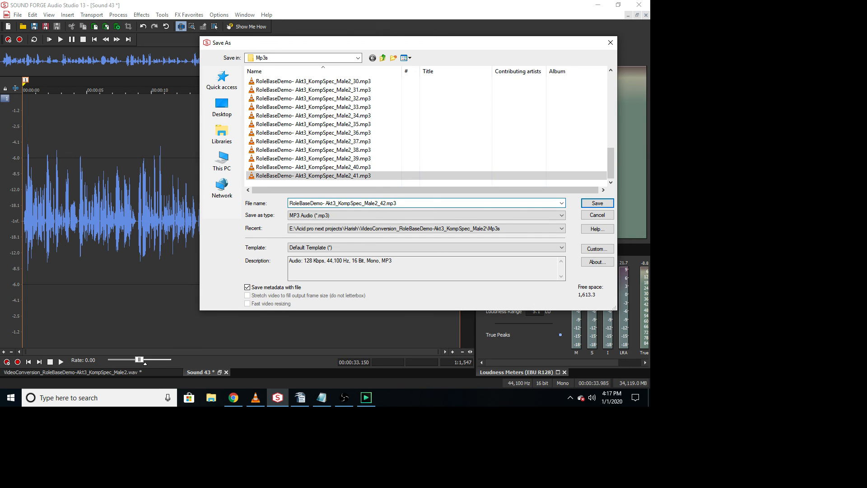
{"action": "left_click", "coordinate": [597, 204]}
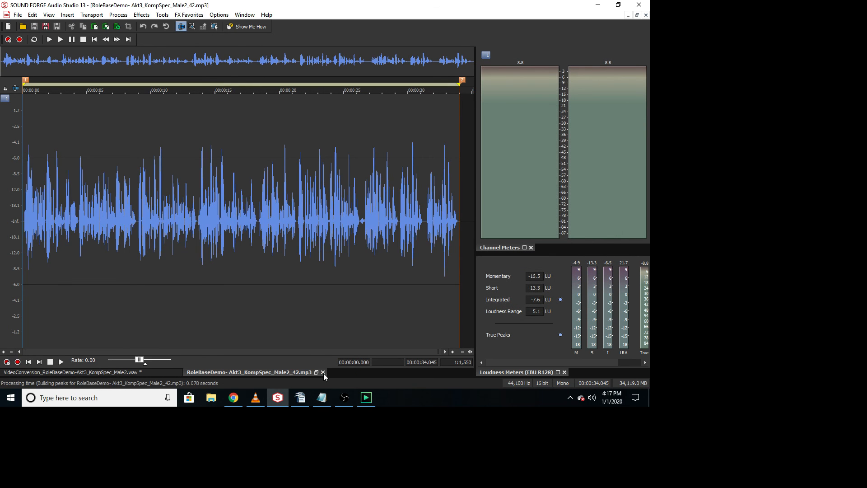
{"action": "left_click", "coordinate": [323, 372]}
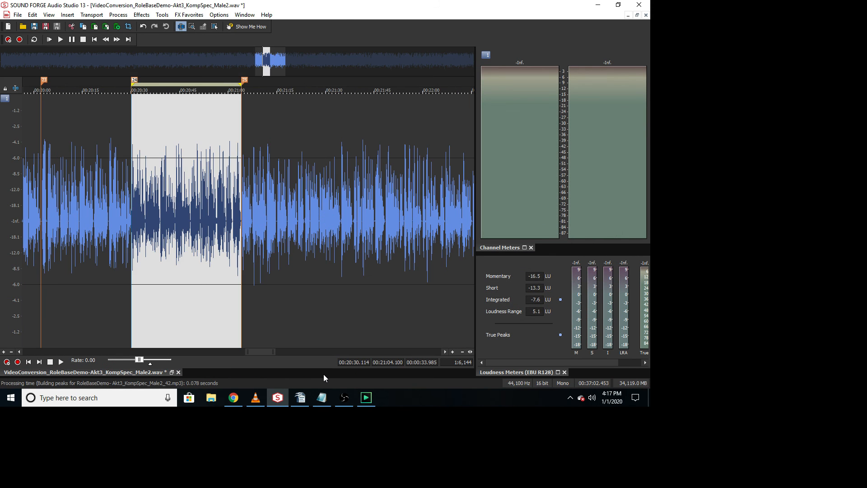
Place the cursor at marker 25, review the values noted for each speaker in Notepad, and return to Sound Forge.
{"action": "left_click", "coordinate": [247, 83]}
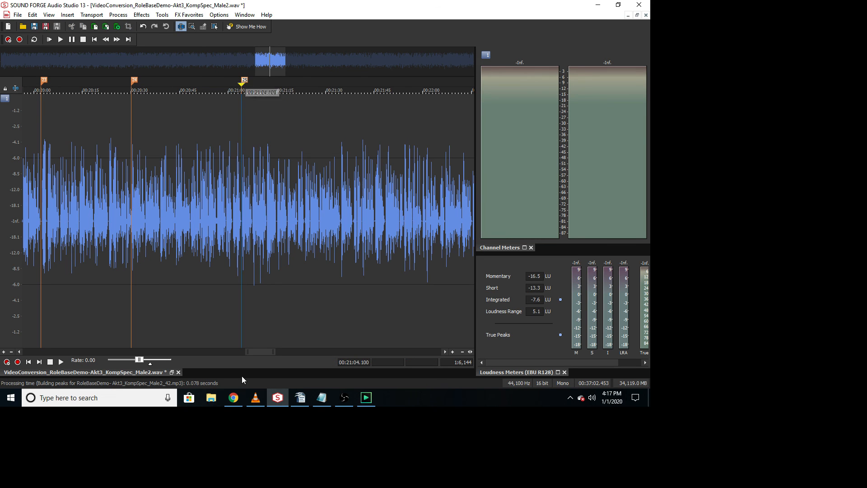
{"action": "left_click", "coordinate": [321, 398]}
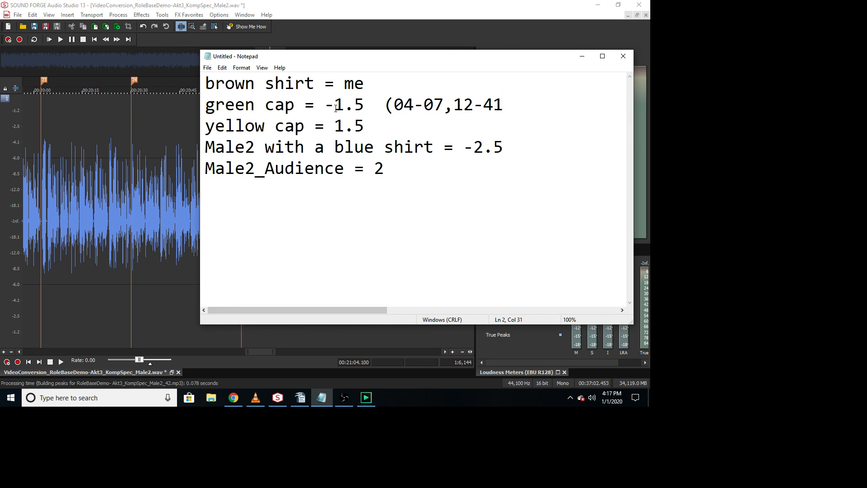
{"action": "left_click_drag", "start_coordinate": [336, 103], "coordinate": [375, 103]}
{"action": "left_click_drag", "start_coordinate": [336, 129], "coordinate": [365, 128]}
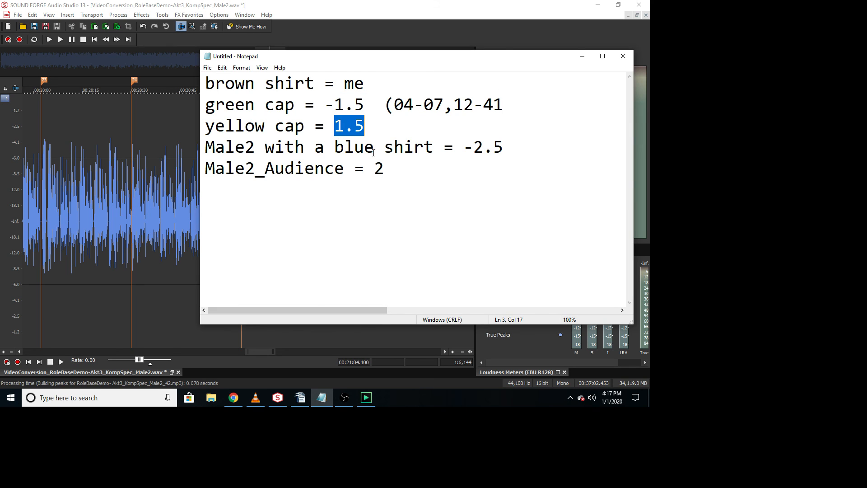
{"action": "left_click_drag", "start_coordinate": [463, 148], "coordinate": [503, 147]}
{"action": "left_click_drag", "start_coordinate": [374, 168], "coordinate": [384, 169]}
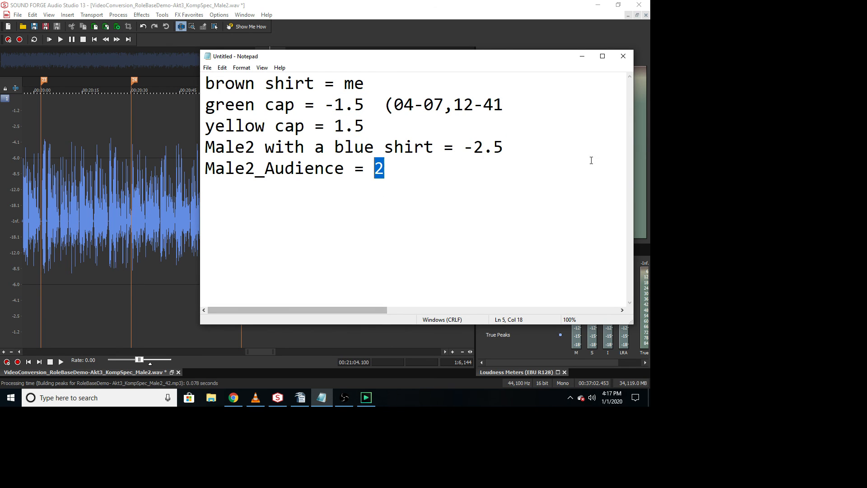
{"action": "left_click", "coordinate": [279, 361]}
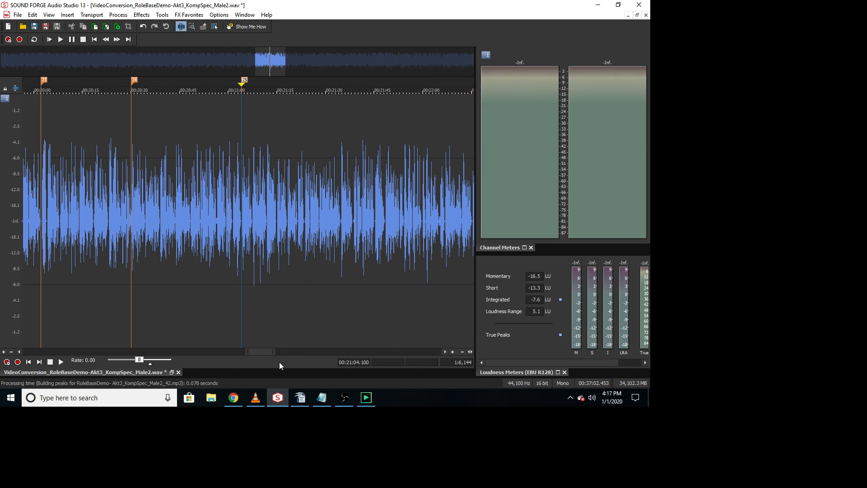
Look over the markers along the WAV timeline and briefly check the audio project in ACID Pro Next.
{"action": "scroll", "coordinate": [248, 260], "scroll_direction": "down", "scroll_amount": 3}
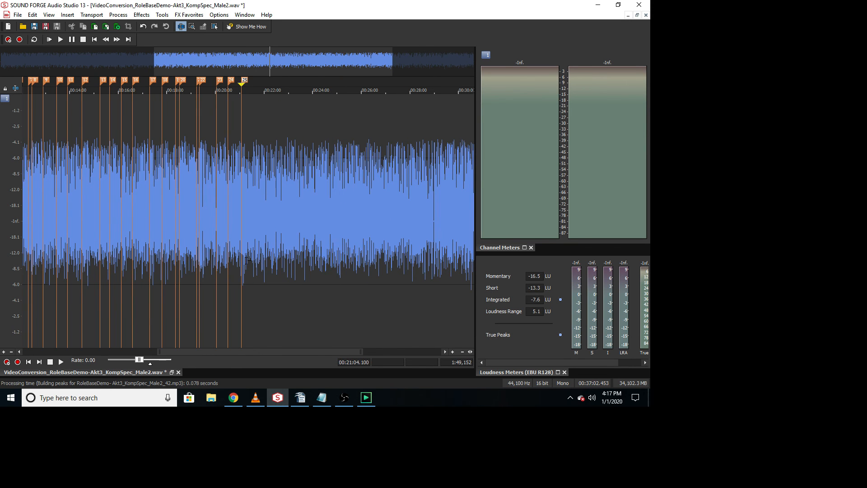
{"action": "scroll", "coordinate": [248, 260], "scroll_direction": "right", "scroll_amount": 3}
{"action": "scroll", "coordinate": [248, 260], "scroll_direction": "left", "scroll_amount": 3}
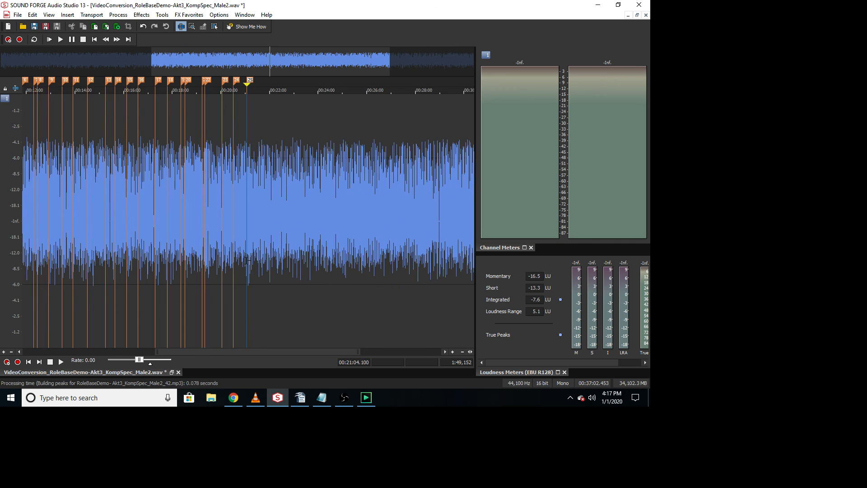
{"action": "scroll", "coordinate": [261, 236], "scroll_direction": "up", "scroll_amount": 7}
{"action": "scroll", "coordinate": [251, 207], "scroll_direction": "down", "scroll_amount": 1}
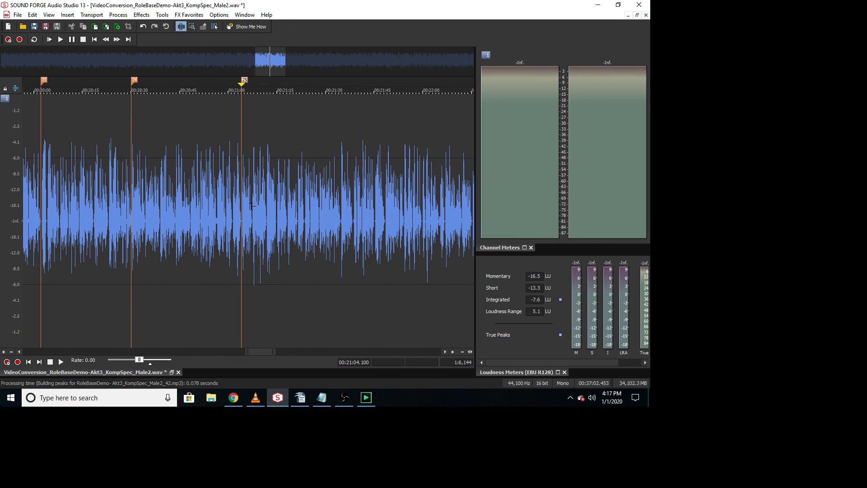
{"action": "left_click", "coordinate": [366, 397]}
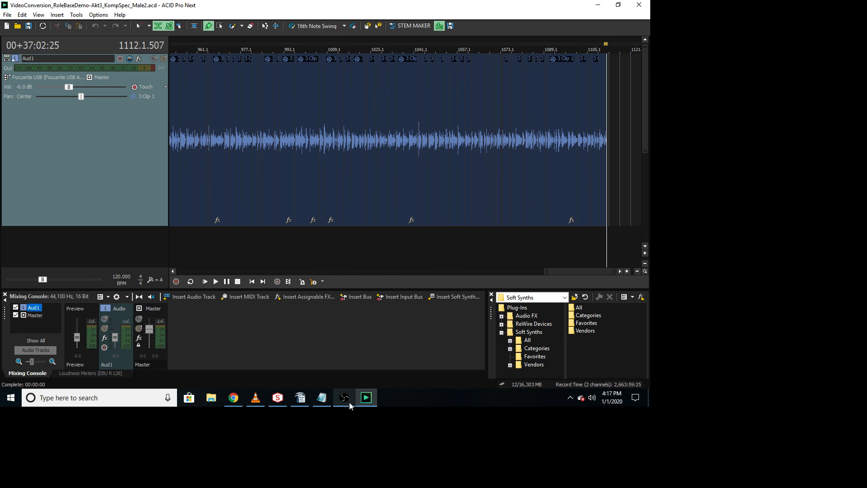
{"action": "left_click", "coordinate": [279, 401]}
Inspect the waveform around marker 25 and switch to Open Broadcaster Software.
{"action": "scroll", "coordinate": [273, 249], "scroll_direction": "down", "scroll_amount": 2}
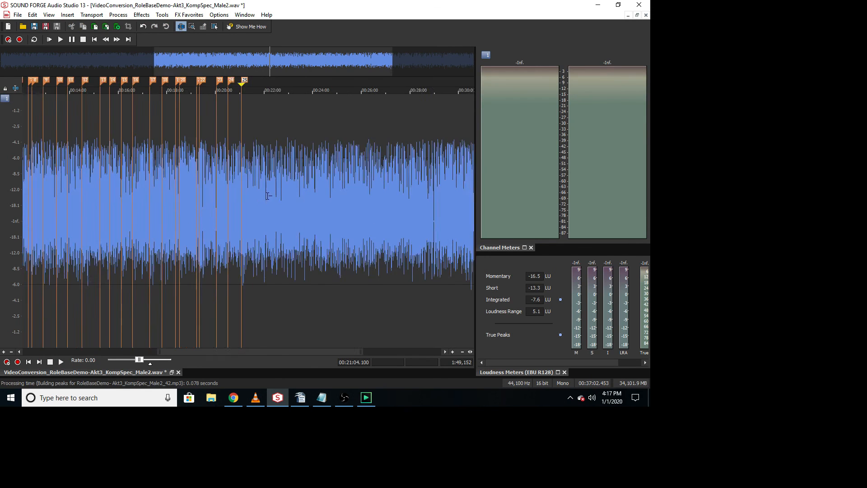
{"action": "scroll", "coordinate": [277, 194], "scroll_direction": "up", "scroll_amount": 6}
{"action": "scroll", "coordinate": [289, 173], "scroll_direction": "down", "scroll_amount": 3}
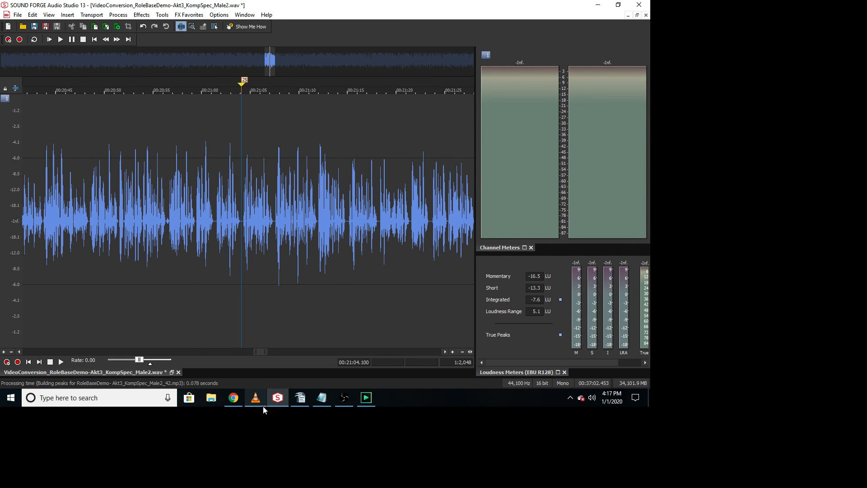
{"action": "left_click", "coordinate": [344, 397]}
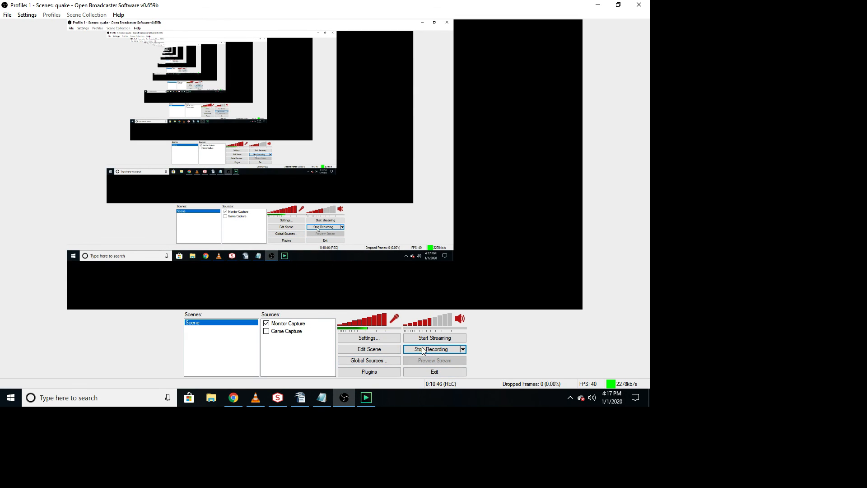